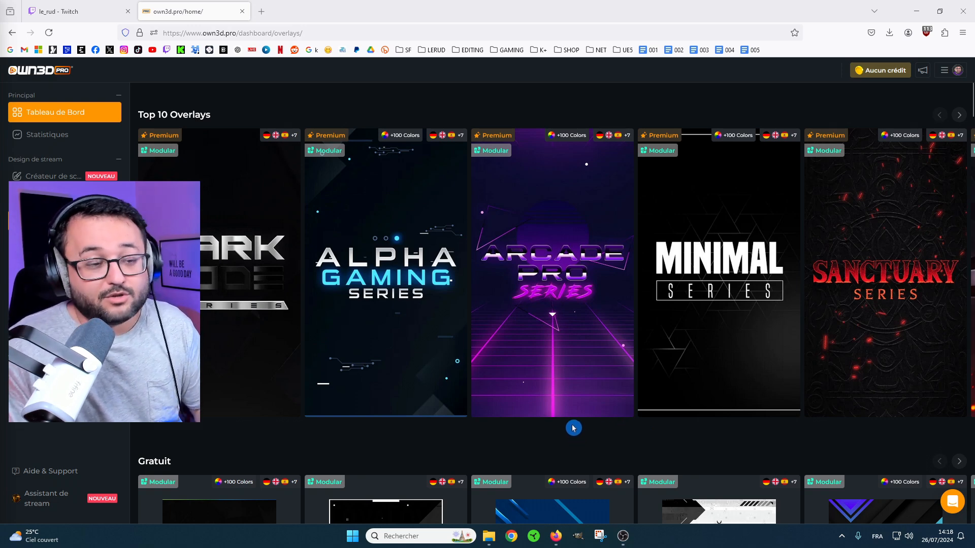
Create a new single scene that starts as an empty scene.
{"action": "scroll", "coordinate": [533, 284], "scroll_direction": "down", "scroll_amount": 6}
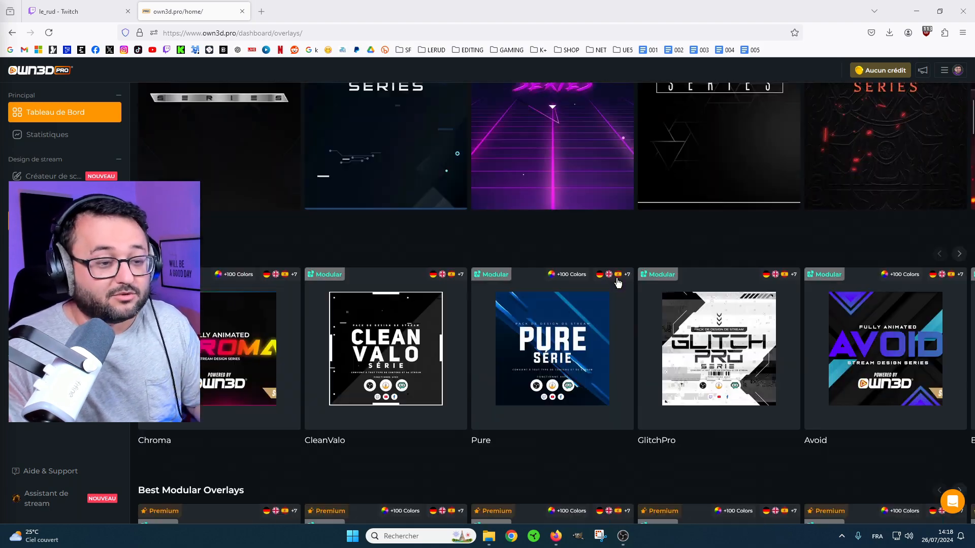
{"action": "scroll", "coordinate": [560, 268], "scroll_direction": "down", "scroll_amount": 7}
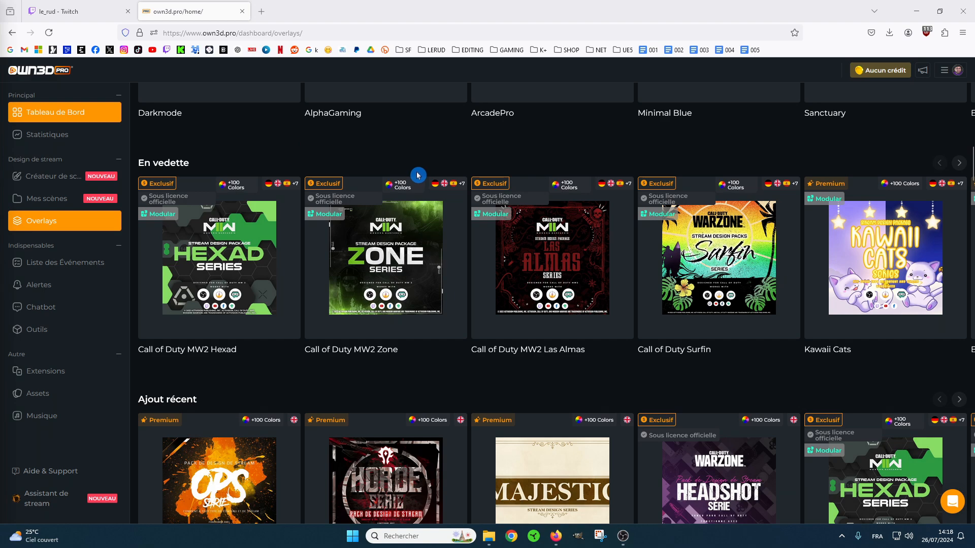
{"action": "scroll", "coordinate": [418, 175], "scroll_direction": "up", "scroll_amount": 4}
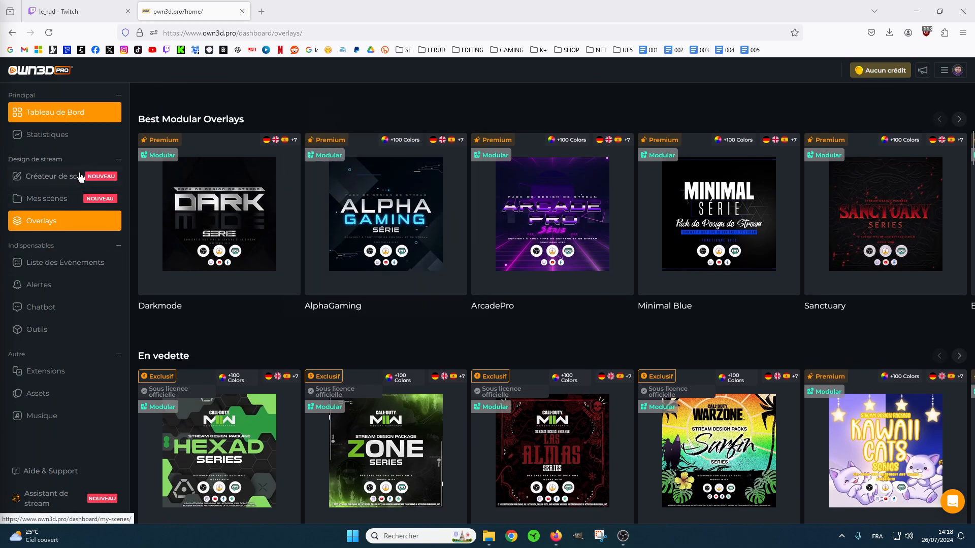
{"action": "left_click", "coordinate": [57, 181]}
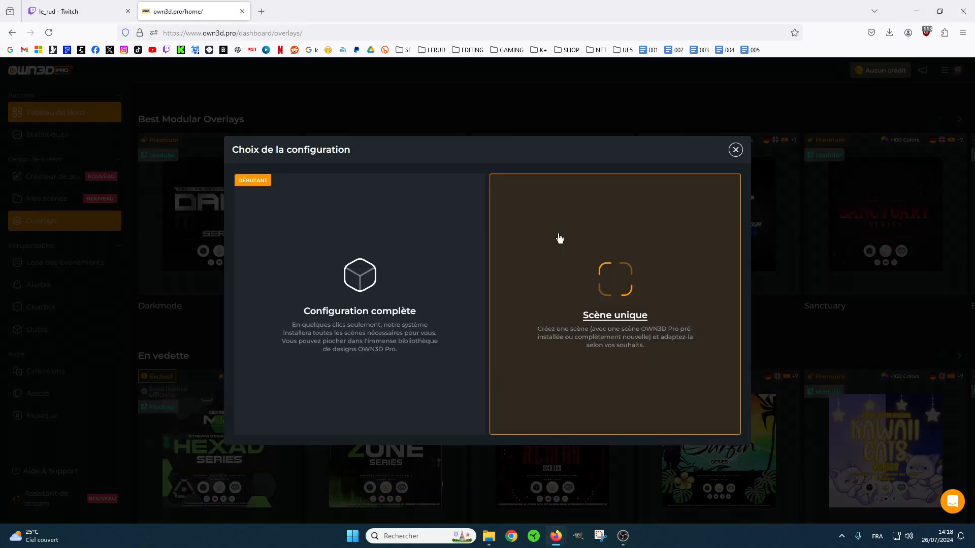
{"action": "left_click", "coordinate": [583, 243]}
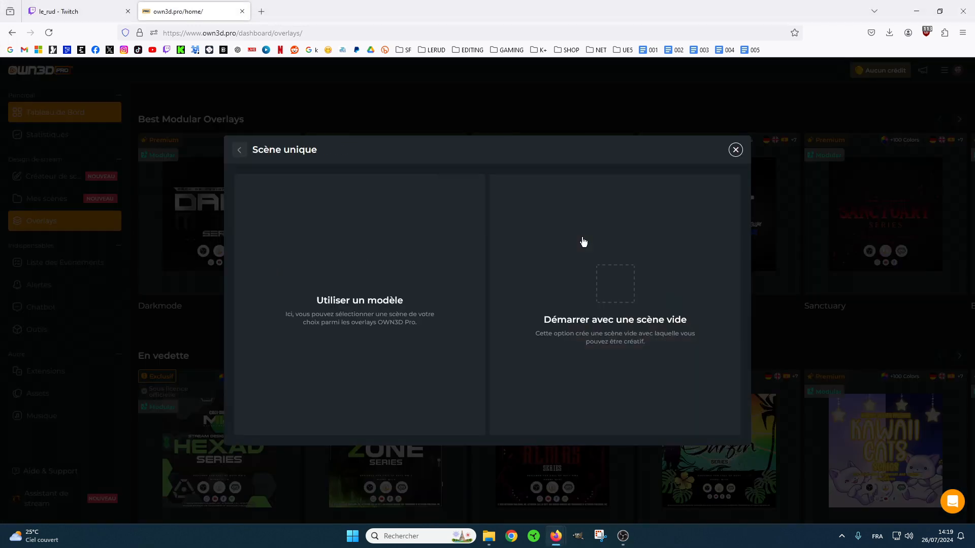
{"action": "left_click", "coordinate": [569, 269]}
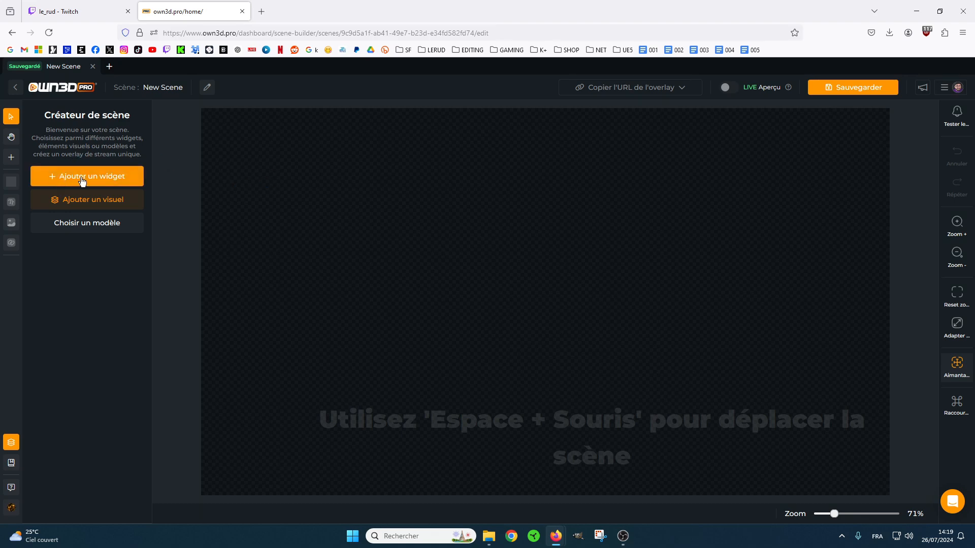
Add a Chatbox widget, enlarge it to about 672 by 515, and place it near the canvas's left edge.
{"action": "left_click", "coordinate": [104, 176]}
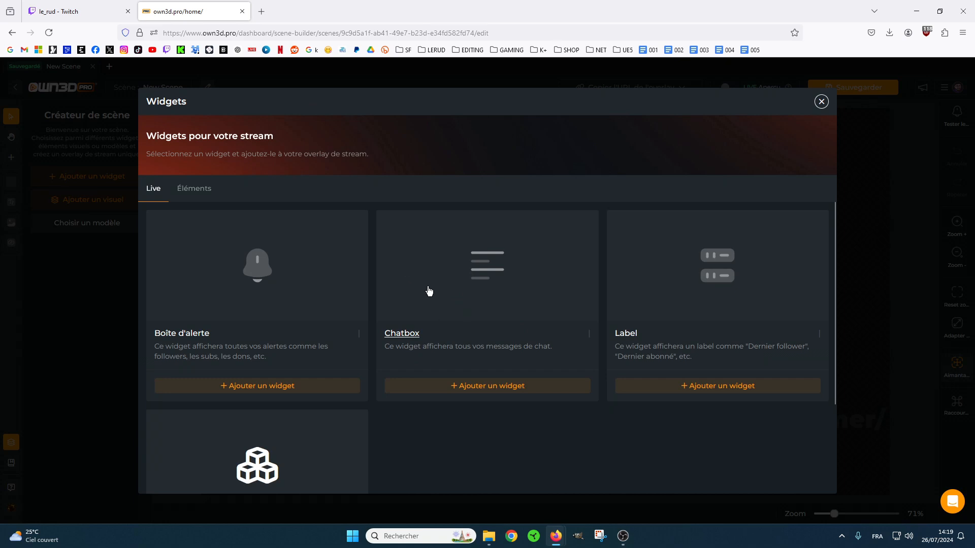
{"action": "left_click", "coordinate": [482, 387]}
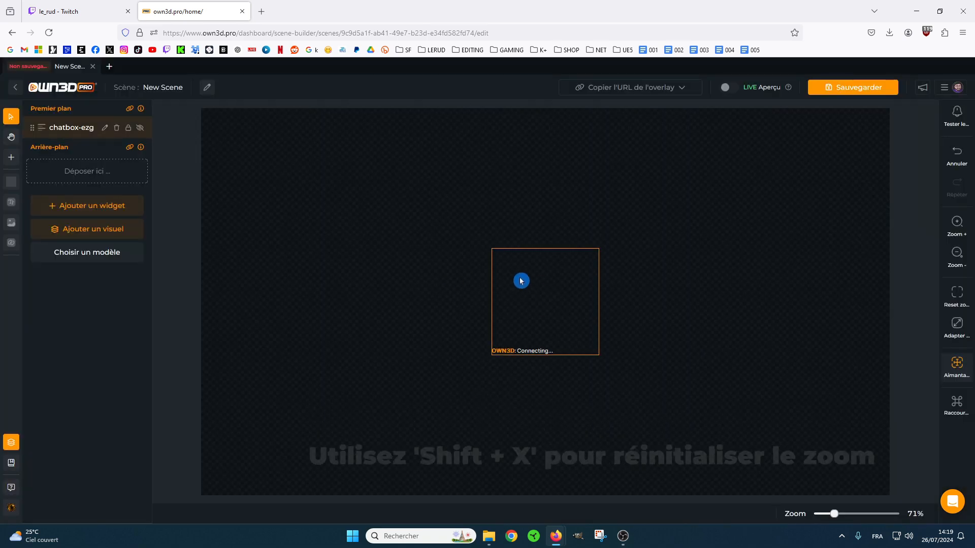
{"action": "left_click", "coordinate": [521, 281]}
{"action": "left_click_drag", "start_coordinate": [498, 252], "coordinate": [355, 170]}
{"action": "left_click_drag", "start_coordinate": [470, 293], "coordinate": [327, 330]}
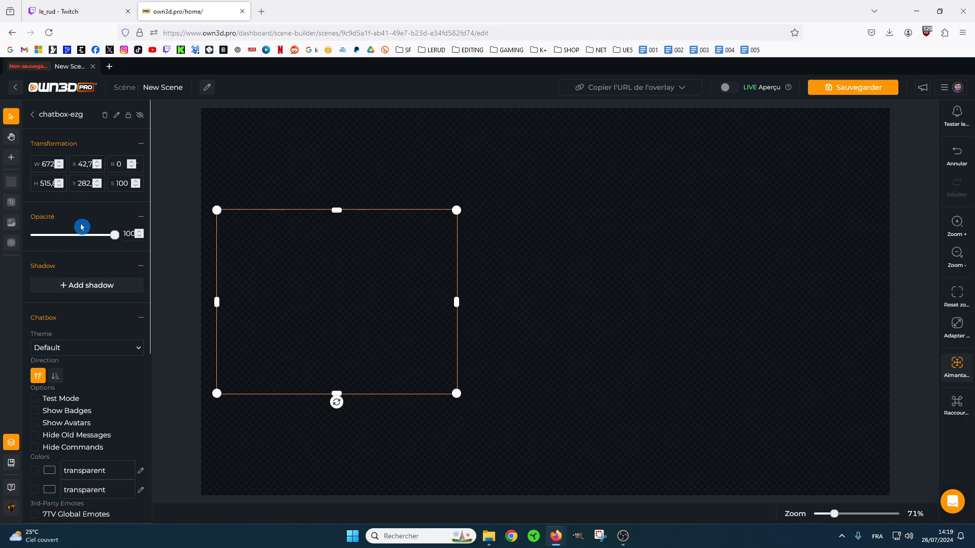
Turn on Test Mode for the chatbox so it shows sample messages.
{"action": "scroll", "coordinate": [84, 229], "scroll_direction": "down", "scroll_amount": 4}
{"action": "scroll", "coordinate": [101, 231], "scroll_direction": "up", "scroll_amount": 3}
{"action": "scroll", "coordinate": [86, 275], "scroll_direction": "down", "scroll_amount": 3}
{"action": "scroll", "coordinate": [73, 315], "scroll_direction": "up", "scroll_amount": 1}
{"action": "scroll", "coordinate": [71, 330], "scroll_direction": "up", "scroll_amount": 3}
{"action": "left_click", "coordinate": [35, 399]}
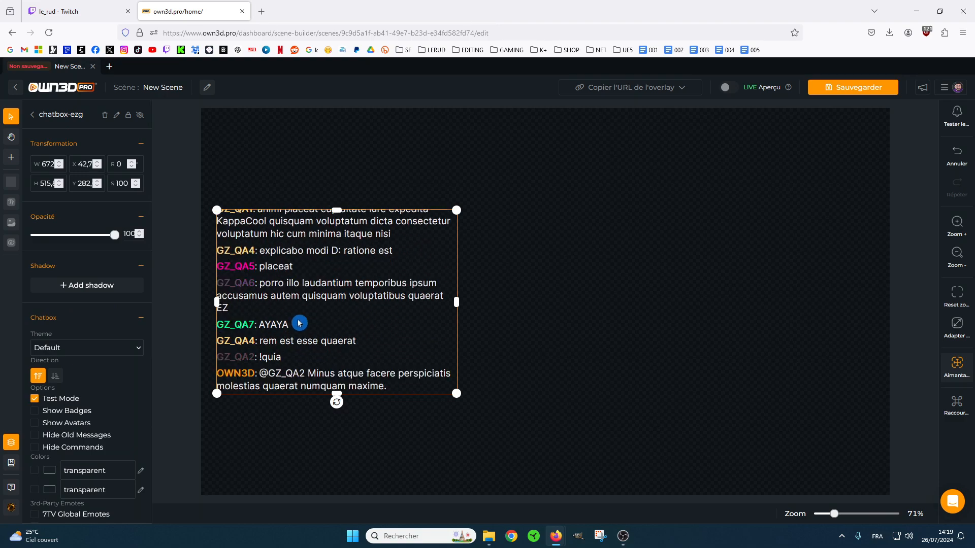
Change the chatbox theme to Legacy.
{"action": "left_click", "coordinate": [130, 353]}
{"action": "left_click", "coordinate": [80, 370]}
{"action": "left_click", "coordinate": [125, 352]}
{"action": "left_click", "coordinate": [122, 351]}
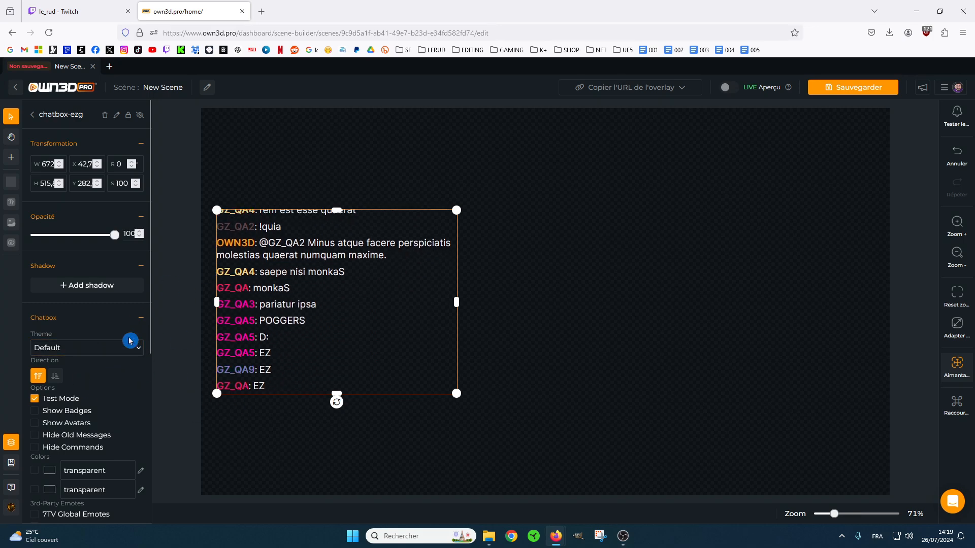
{"action": "left_click", "coordinate": [124, 350]}
{"action": "left_click", "coordinate": [80, 380]}
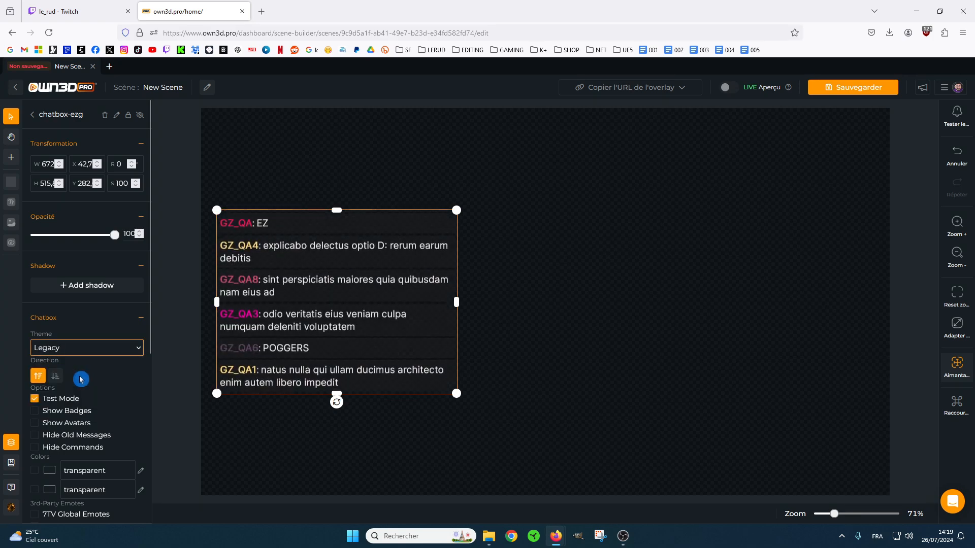
{"action": "left_click", "coordinate": [332, 316]}
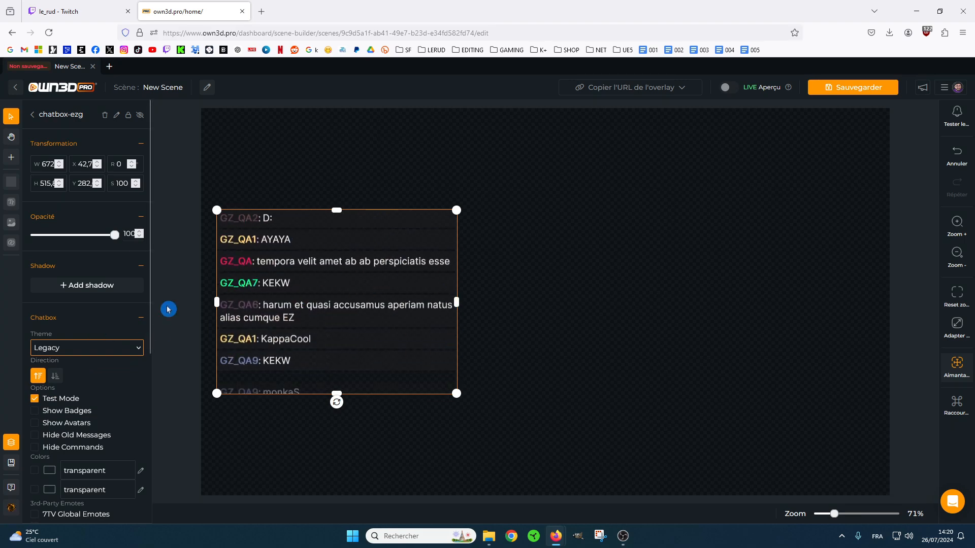
Switch the chatbox theme to Bubbles and colour the username tags red (#cb5252ff).
{"action": "left_click", "coordinate": [138, 346]}
{"action": "left_click", "coordinate": [80, 394]}
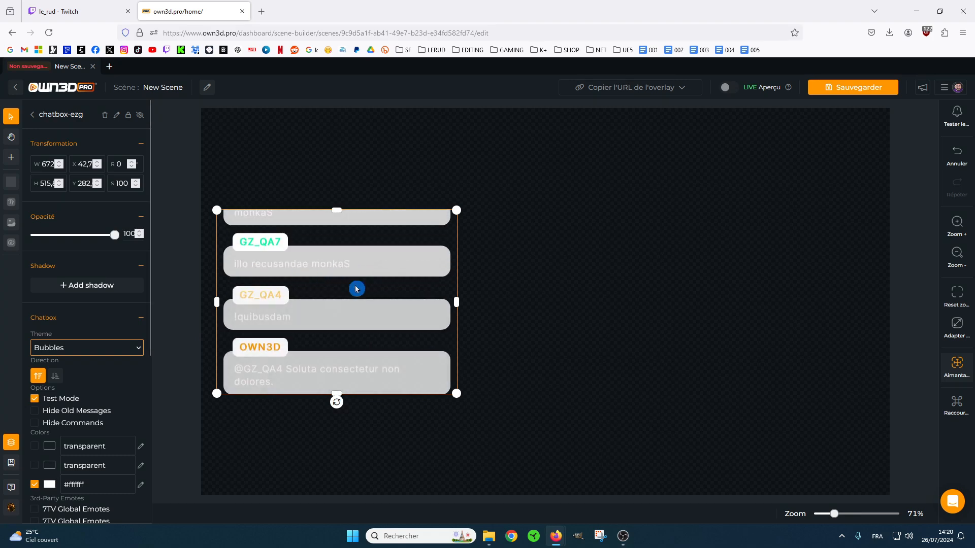
{"action": "scroll", "coordinate": [116, 404], "scroll_direction": "down", "scroll_amount": 4}
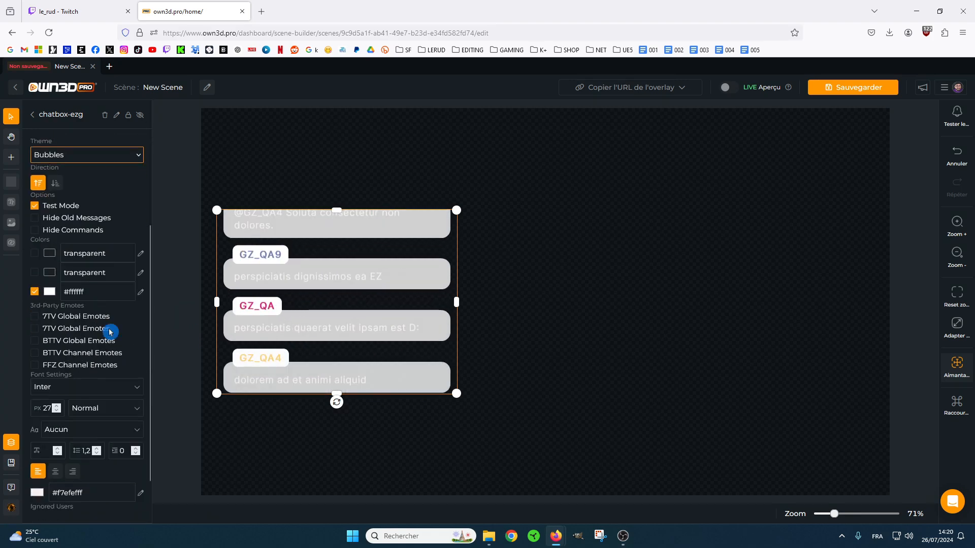
{"action": "left_click", "coordinate": [49, 292]}
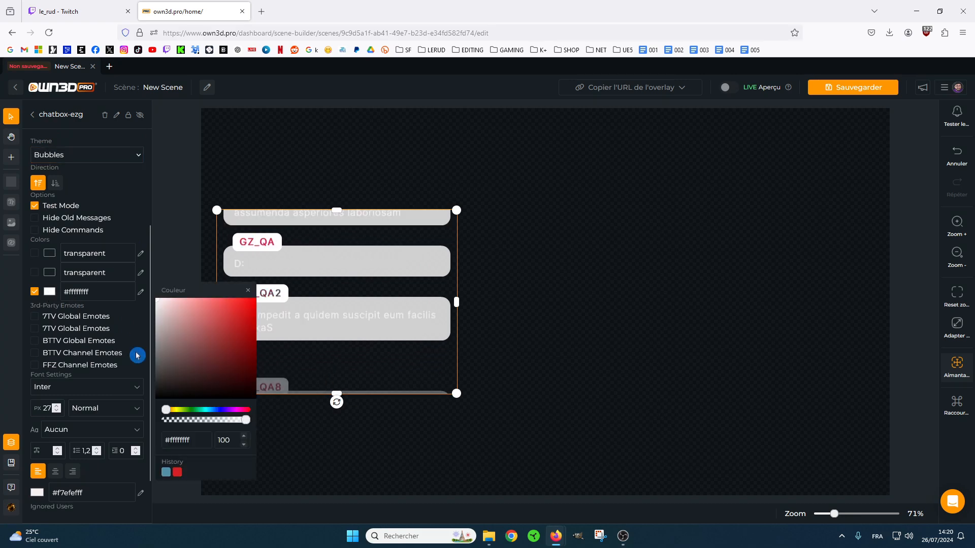
{"action": "left_click_drag", "start_coordinate": [189, 339], "coordinate": [216, 321]}
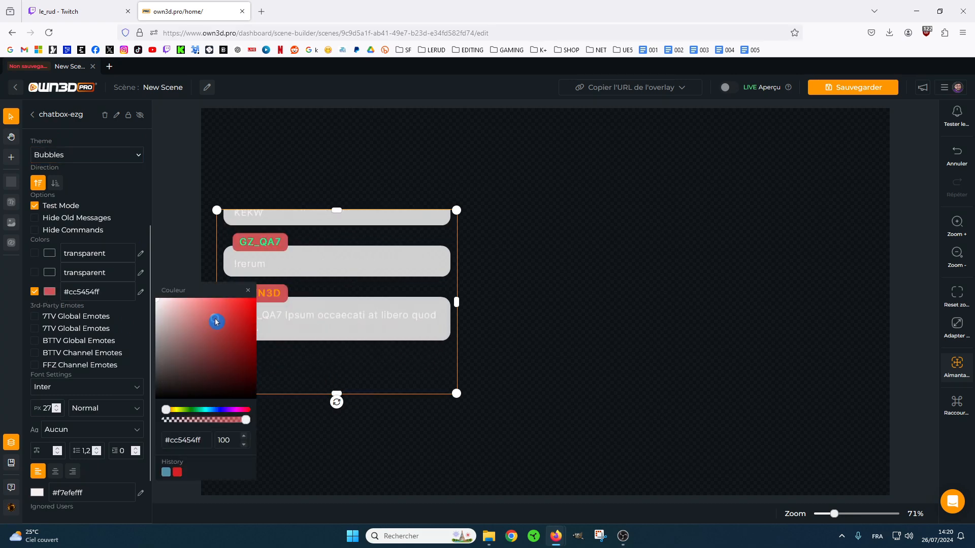
{"action": "left_click", "coordinate": [157, 295]}
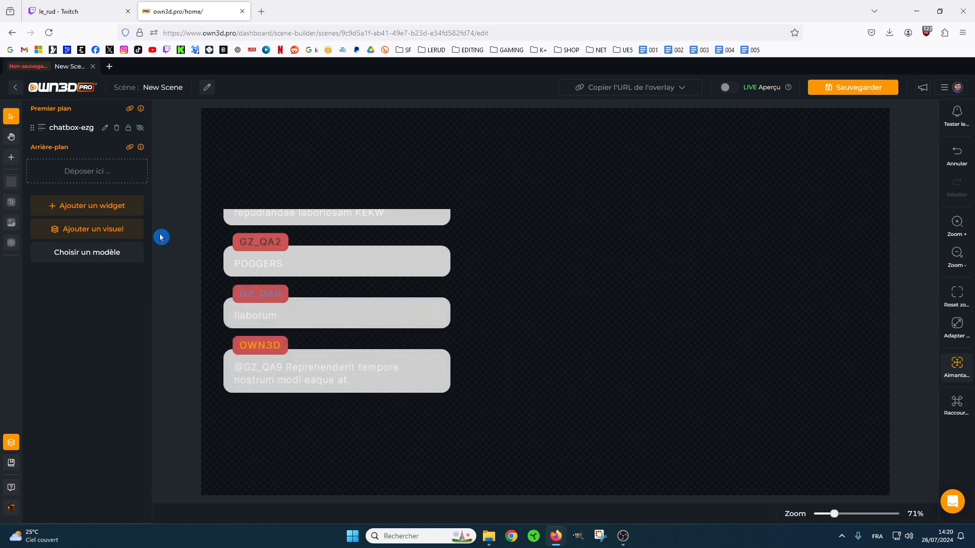
Set the username tag colour of the Bubbles chatbox back to white (#ffffffff).
{"action": "left_click", "coordinate": [282, 277]}
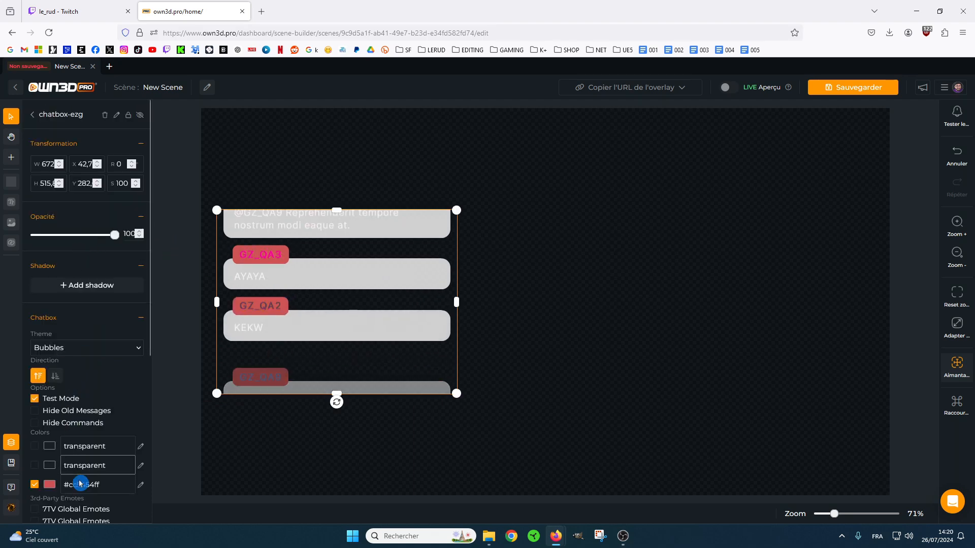
{"action": "left_click", "coordinate": [49, 489]}
{"action": "left_click_drag", "start_coordinate": [188, 361], "coordinate": [157, 343]}
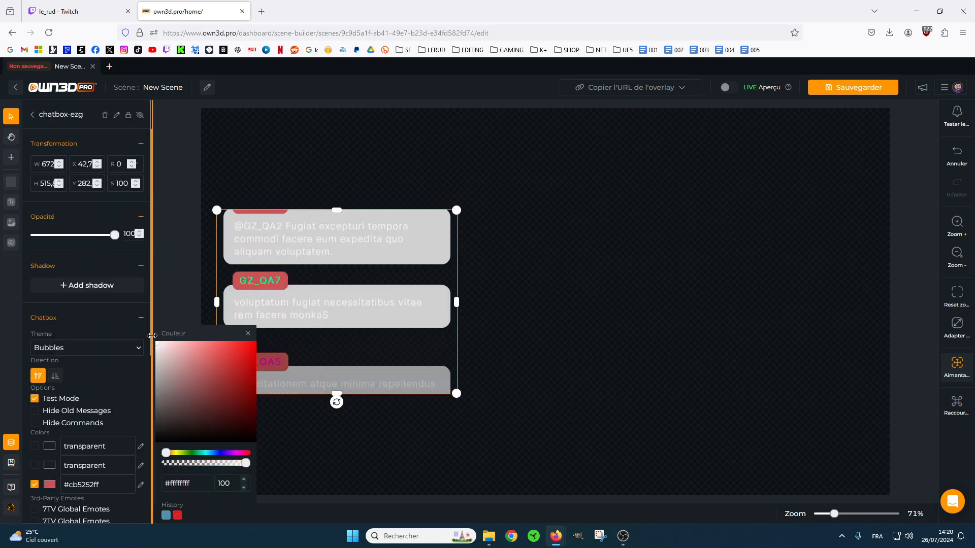
Set the chatbox message font colour to black (#000000ff).
{"action": "scroll", "coordinate": [120, 318], "scroll_direction": "down", "scroll_amount": 5}
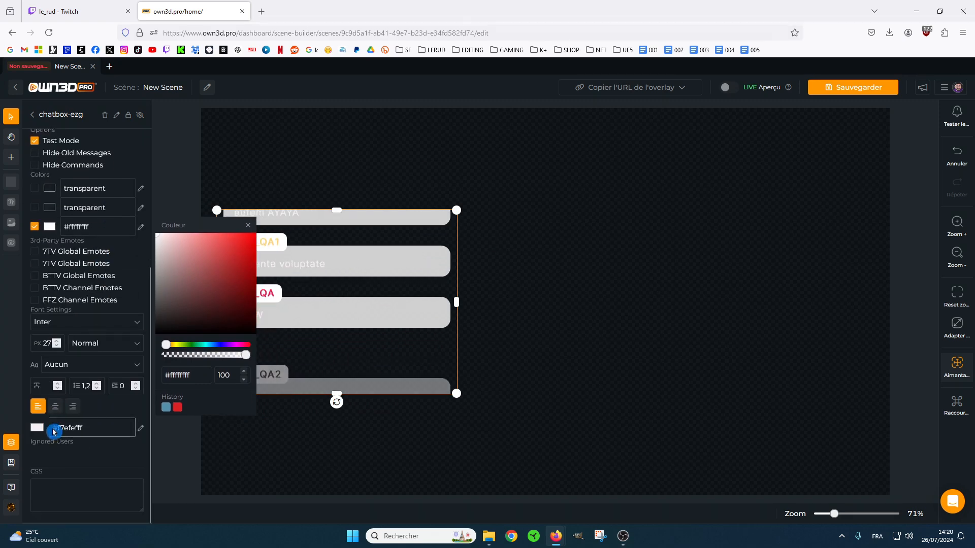
{"action": "left_click", "coordinate": [41, 431]}
{"action": "mouse_move", "coordinate": [170, 434]}
{"action": "left_mouse_down"}
{"action": "mouse_move", "coordinate": [170, 406]}
{"action": "mouse_move", "coordinate": [159, 450]}
{"action": "left_mouse_up"}
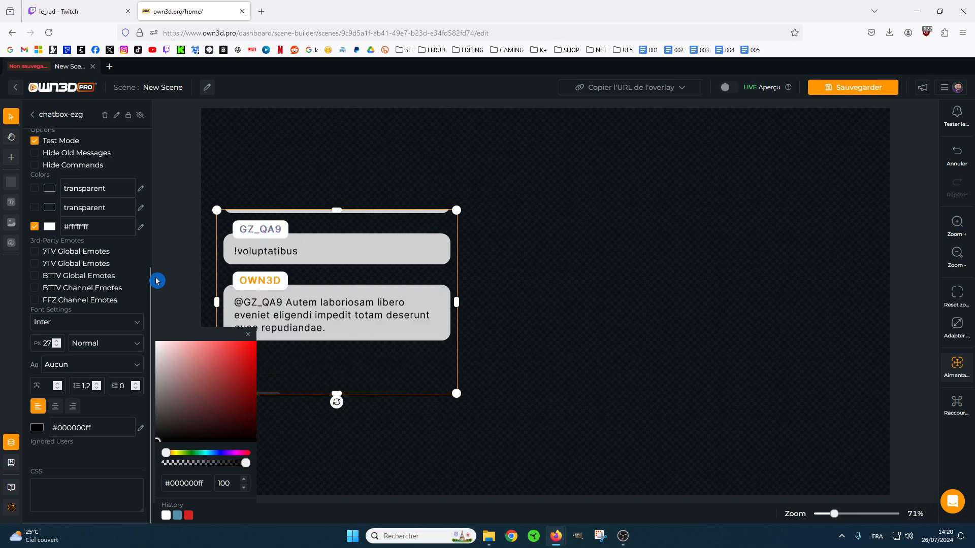
Try the Zwietracht theme on the chatbox.
{"action": "scroll", "coordinate": [107, 294], "scroll_direction": "up", "scroll_amount": 4}
{"action": "left_click", "coordinate": [87, 290]}
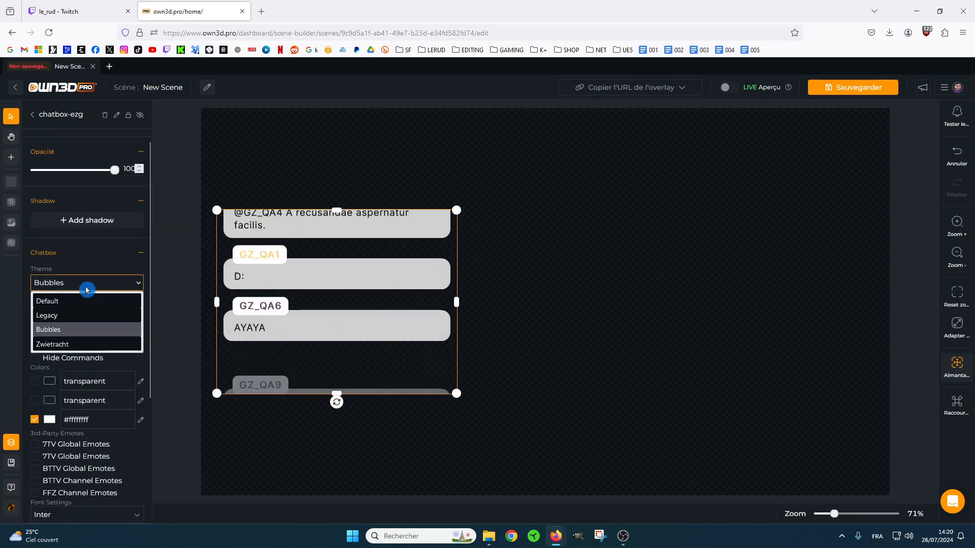
{"action": "left_click", "coordinate": [80, 345]}
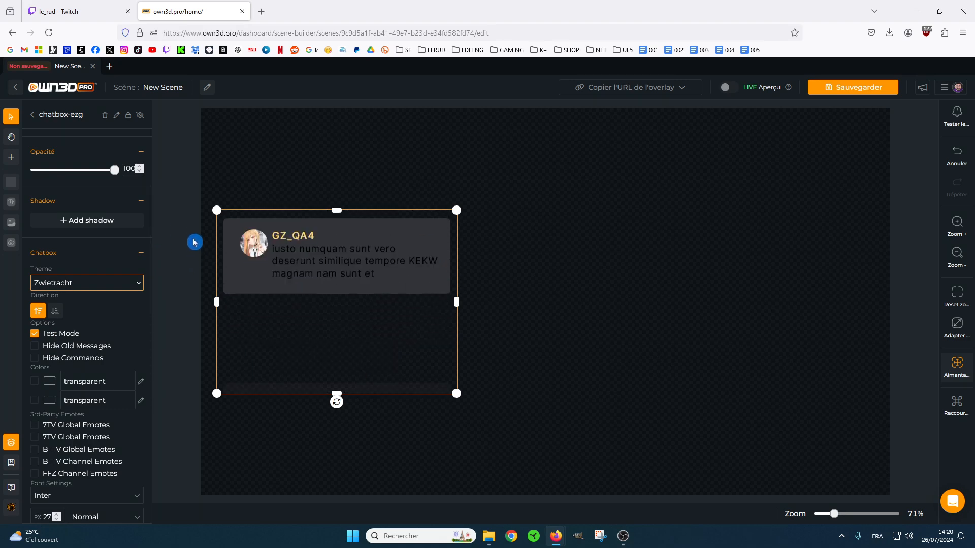
Apply the Legacy theme to the chatbox and enable Show Badges and Show Avatars.
{"action": "left_click", "coordinate": [133, 282]}
{"action": "left_click", "coordinate": [61, 314]}
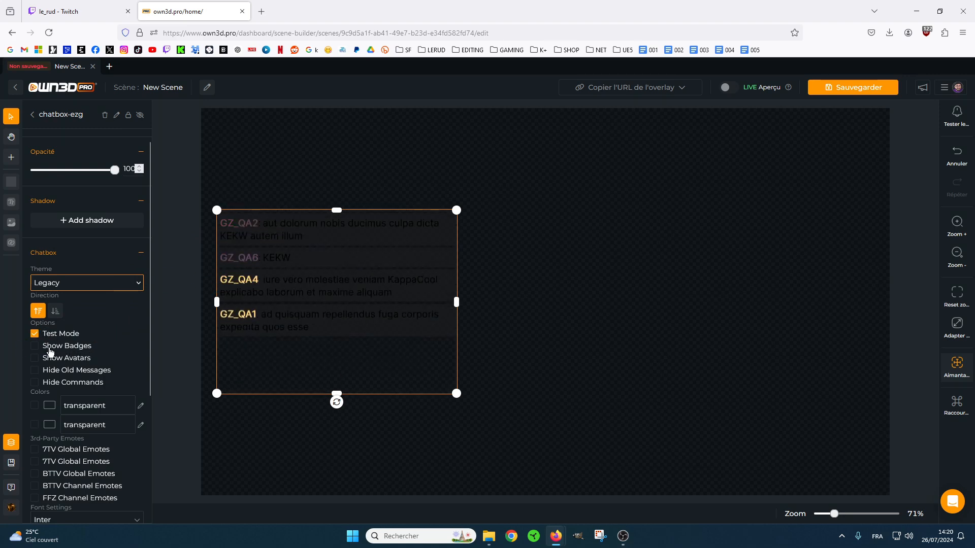
{"action": "left_click", "coordinate": [35, 346]}
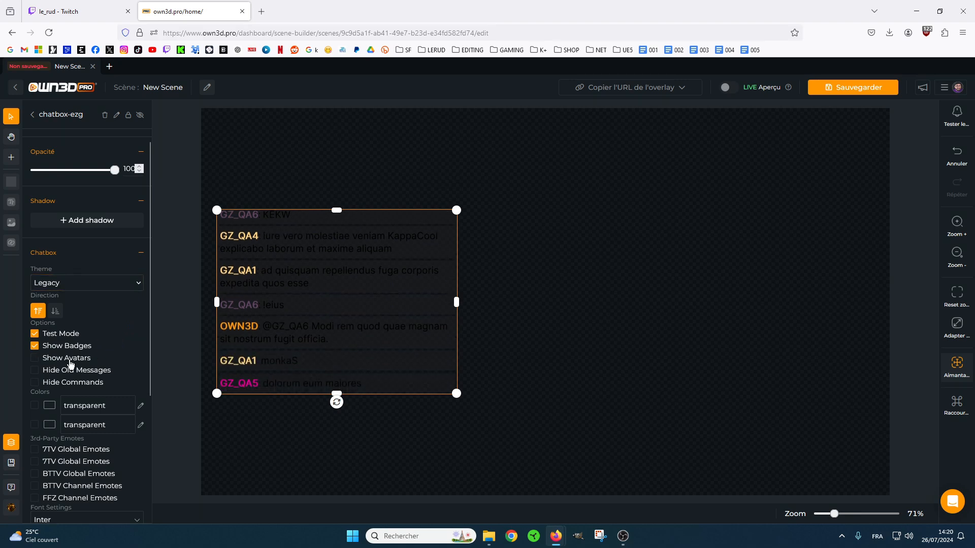
{"action": "left_click", "coordinate": [32, 366]}
{"action": "left_click", "coordinate": [35, 359]}
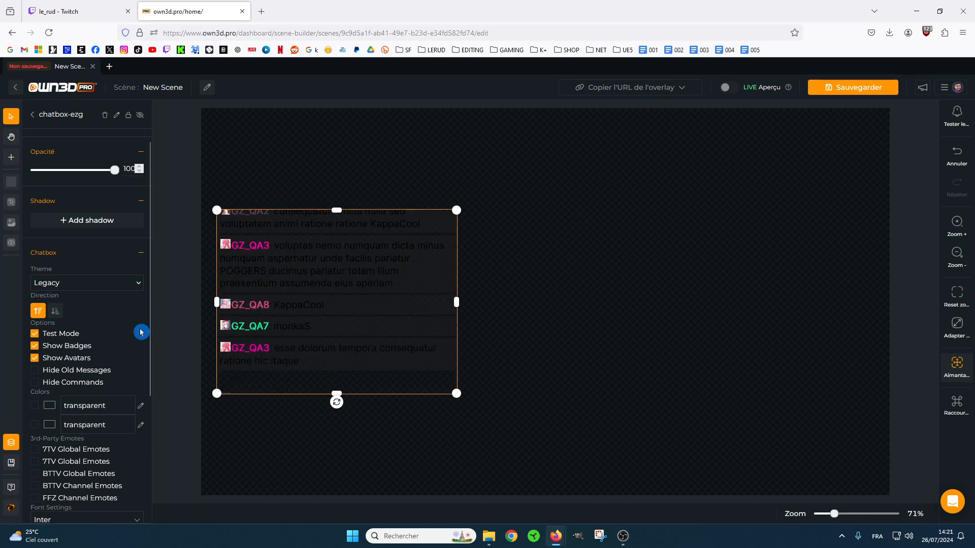
Try the Hide Old Messages and Hide Commands options on the chatbox, switching each one off again.
{"action": "left_click", "coordinate": [36, 374]}
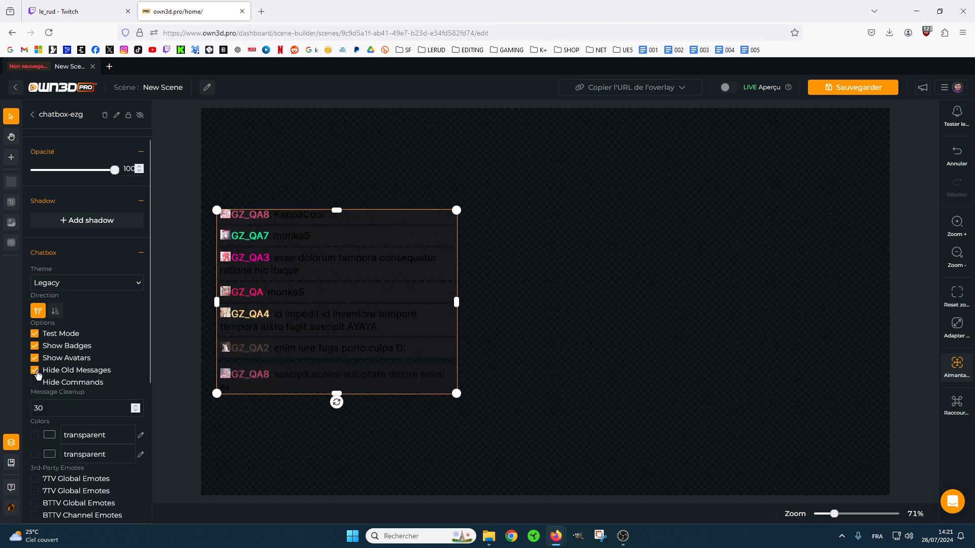
{"action": "left_click", "coordinate": [40, 407]}
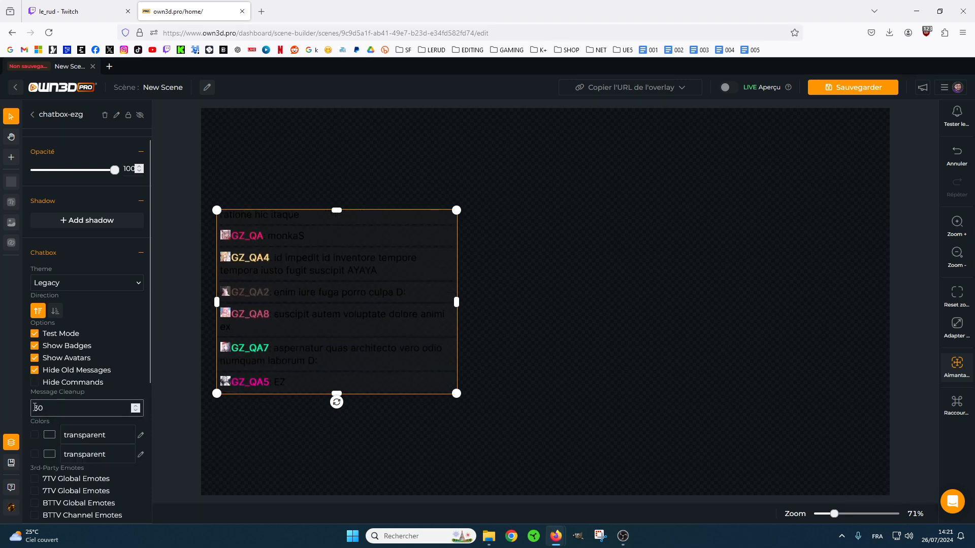
{"action": "left_click", "coordinate": [46, 406]}
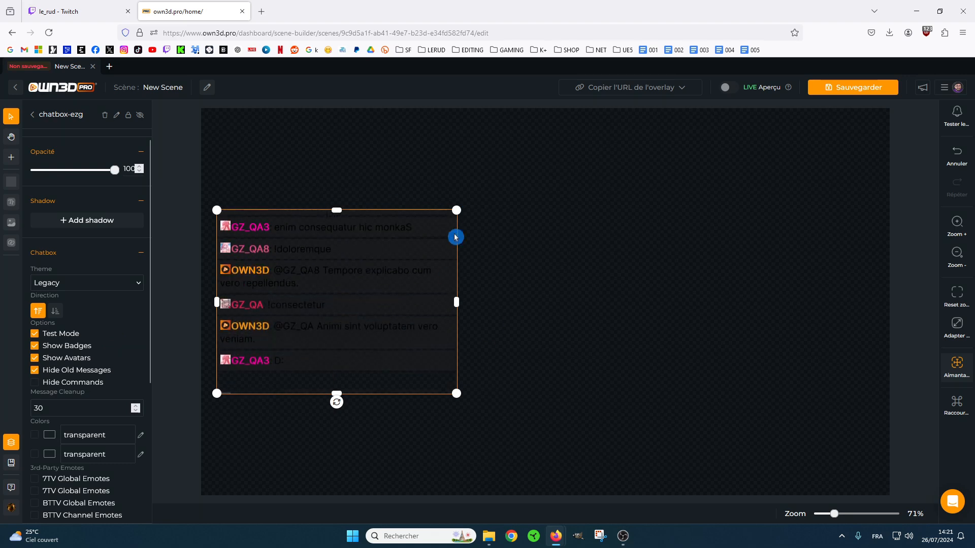
{"action": "left_click", "coordinate": [35, 372]}
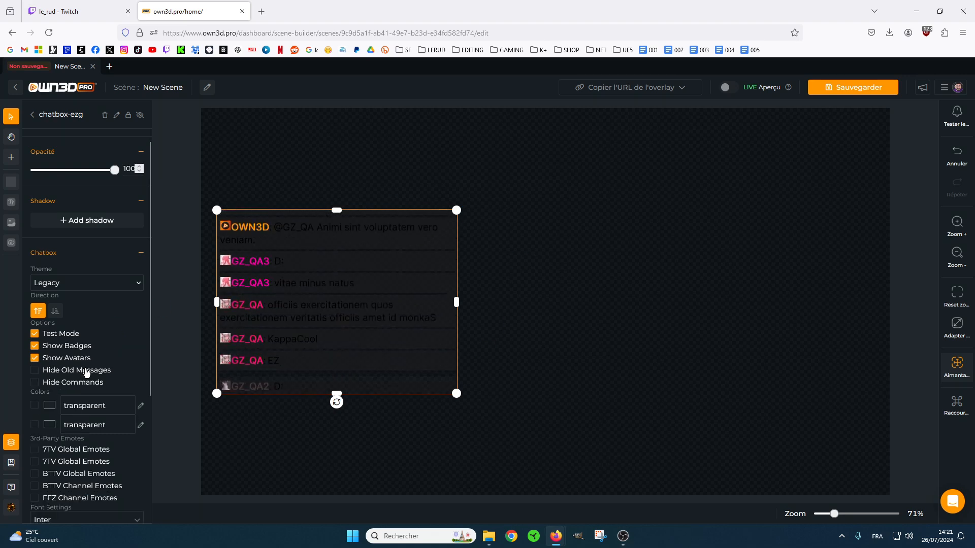
{"action": "left_click", "coordinate": [79, 378]}
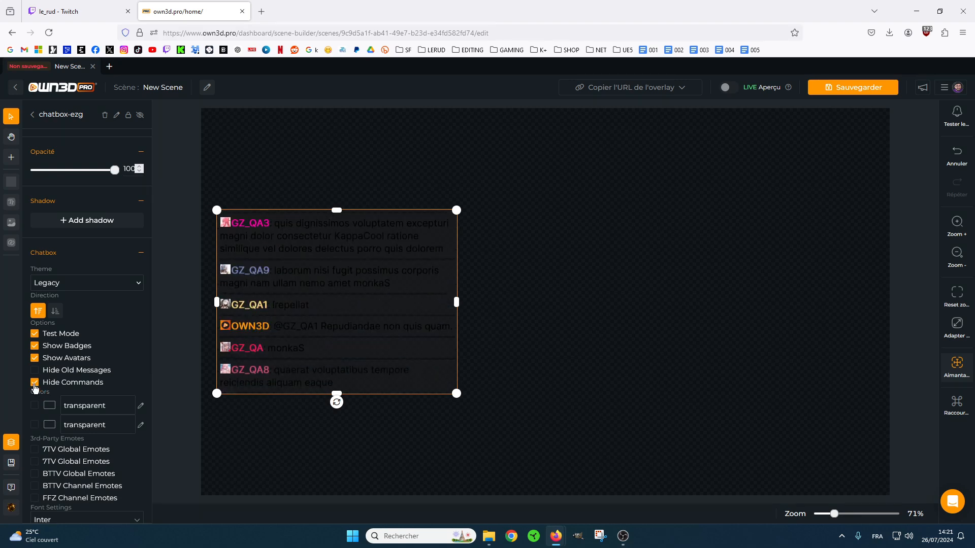
{"action": "left_click", "coordinate": [34, 383]}
Toggle the chatbox's username colour override on and off, and enable the message background colour as #000000.
{"action": "scroll", "coordinate": [34, 388], "scroll_direction": "down", "scroll_amount": 4}
{"action": "left_click", "coordinate": [35, 215]}
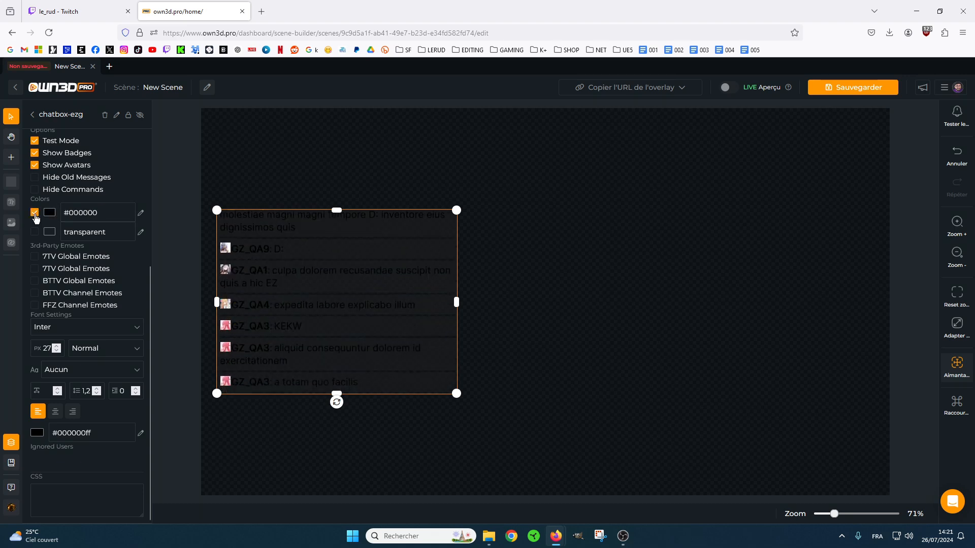
{"action": "left_click", "coordinate": [35, 215]}
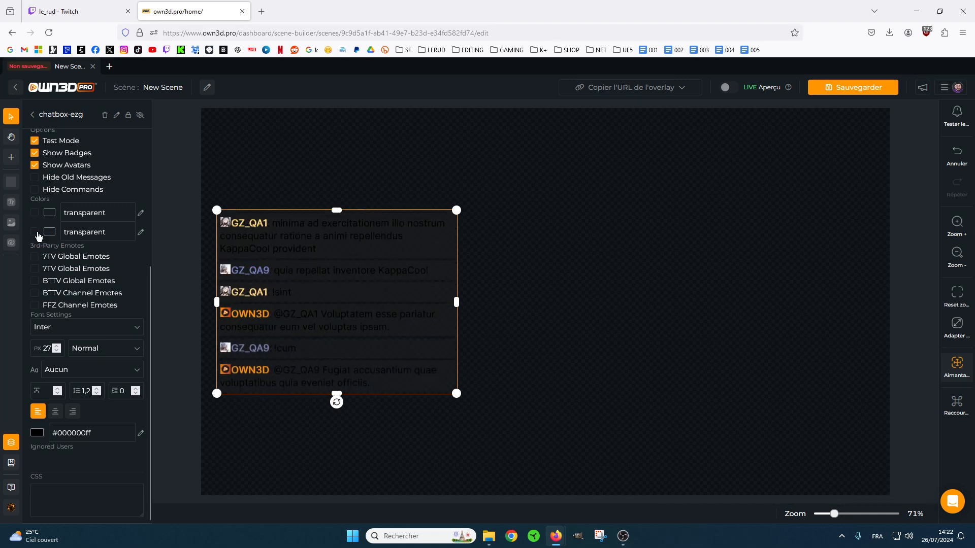
{"action": "left_click", "coordinate": [34, 232]}
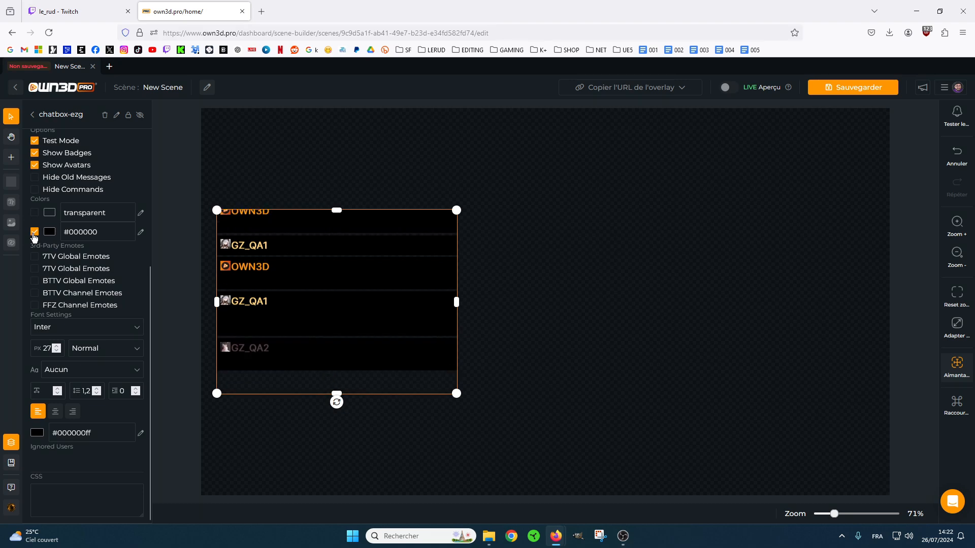
Turn off the chatbox's message background colour and enable all the 7TV, BTTV and FFZ third-party emotes.
{"action": "left_click", "coordinate": [34, 232]}
{"action": "left_click", "coordinate": [93, 246]}
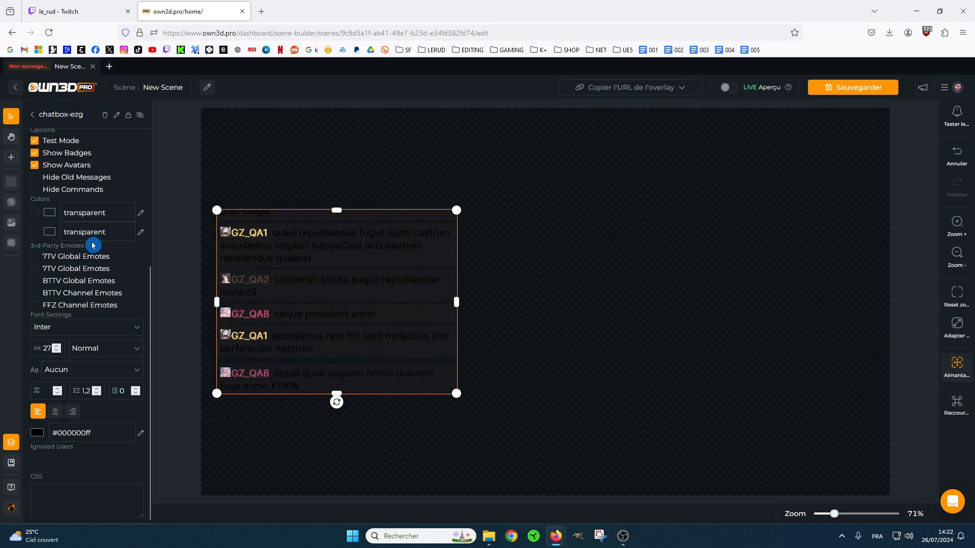
{"action": "left_click", "coordinate": [34, 257]}
{"action": "left_click", "coordinate": [34, 268]}
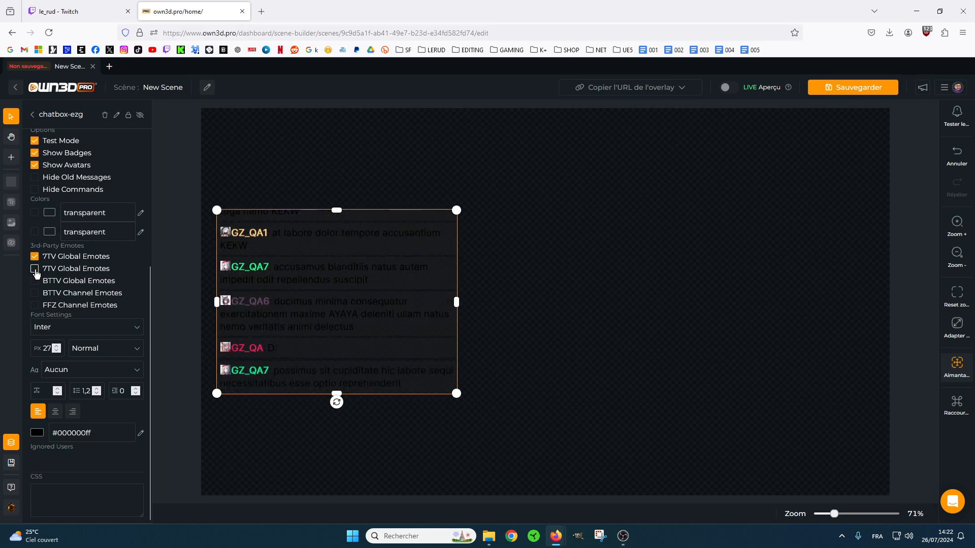
{"action": "left_click", "coordinate": [35, 305]}
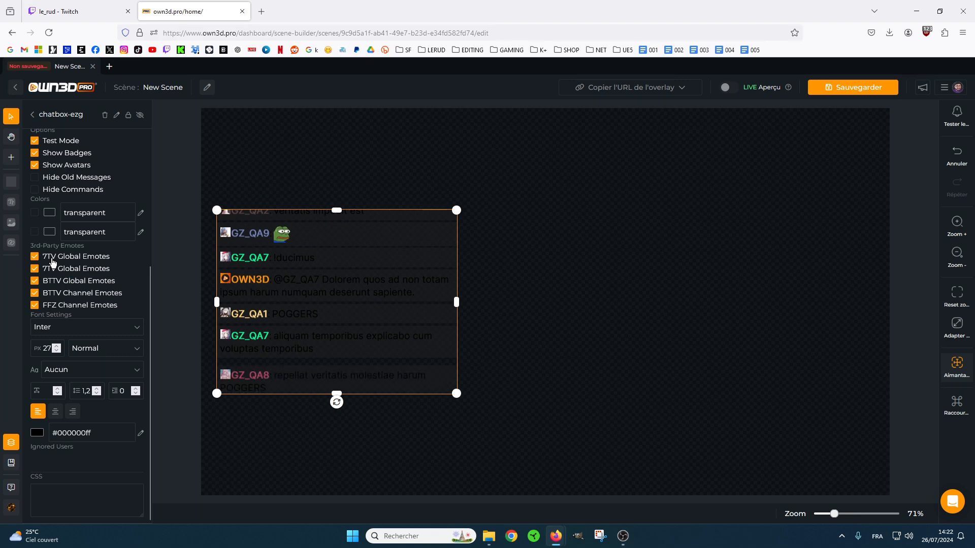
{"action": "left_click", "coordinate": [139, 279]}
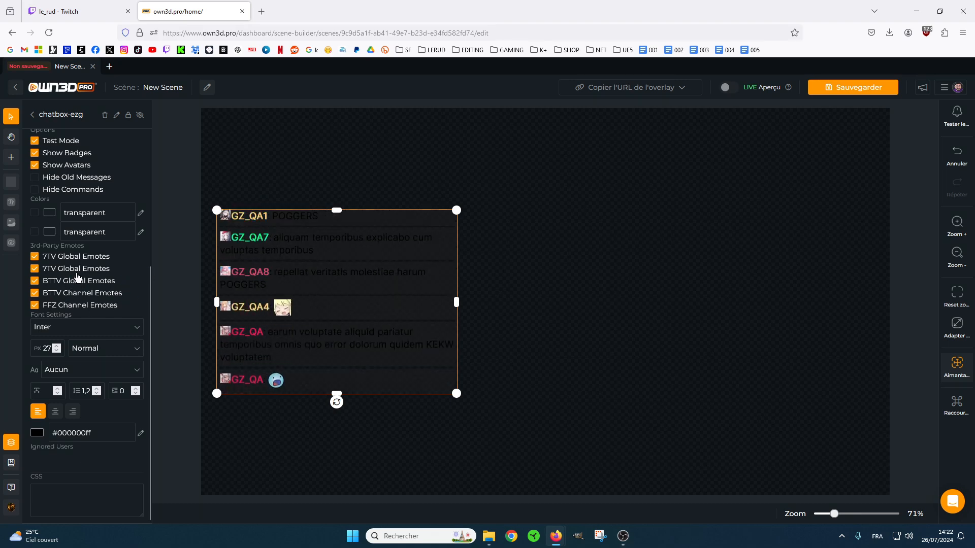
{"action": "left_click", "coordinate": [122, 263]}
{"action": "left_click", "coordinate": [116, 276]}
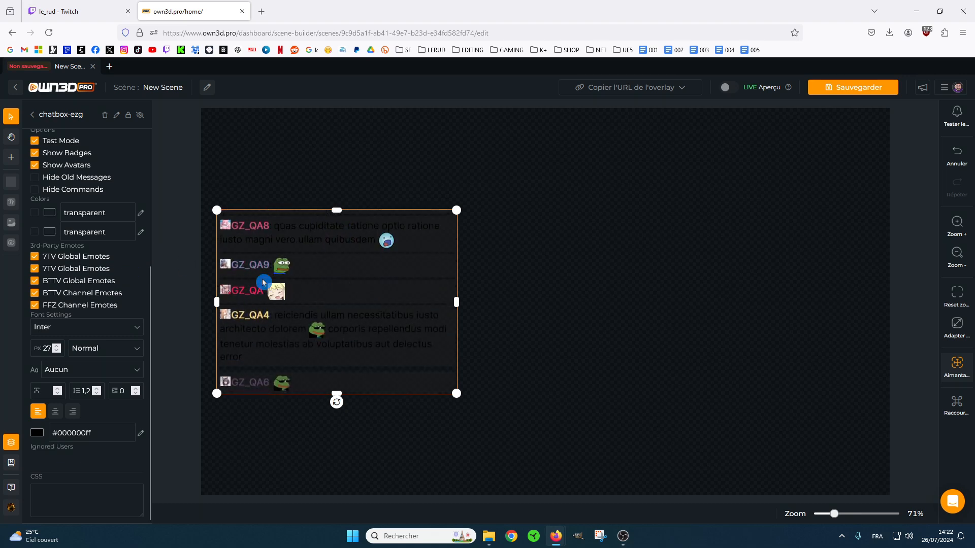
Resize the chatbox widget on the canvas to about 622 by 482, keeping its lower-left corner in place.
{"action": "scroll", "coordinate": [140, 275], "scroll_direction": "down", "scroll_amount": 1}
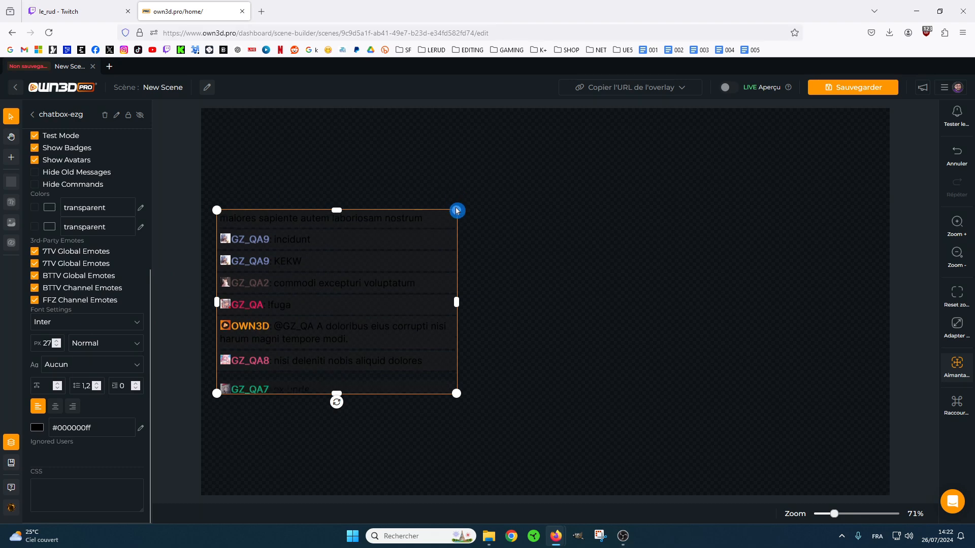
{"action": "left_click_drag", "start_coordinate": [446, 217], "coordinate": [381, 282]}
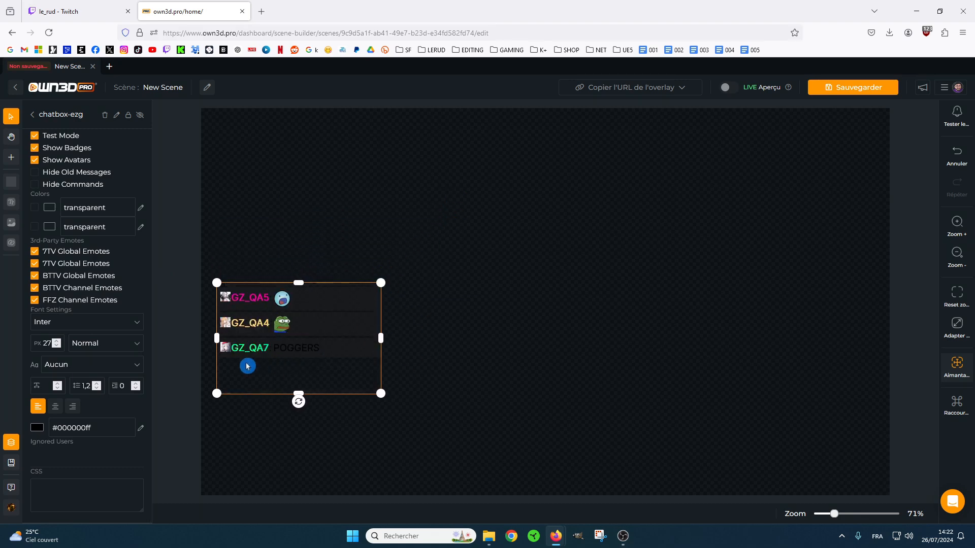
{"action": "left_click_drag", "start_coordinate": [382, 287], "coordinate": [440, 222]}
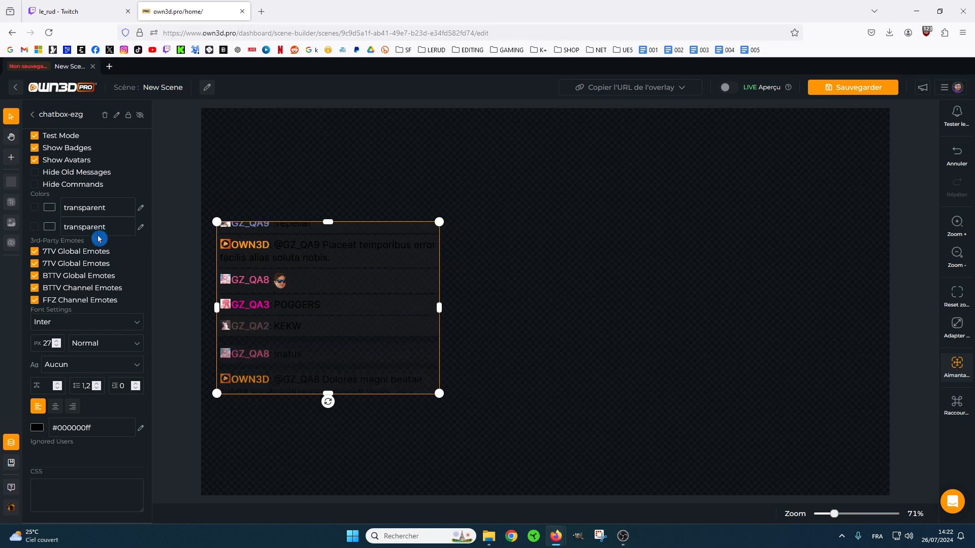
Apply the Default theme to the chatbox.
{"action": "scroll", "coordinate": [100, 304], "scroll_direction": "up", "scroll_amount": 5}
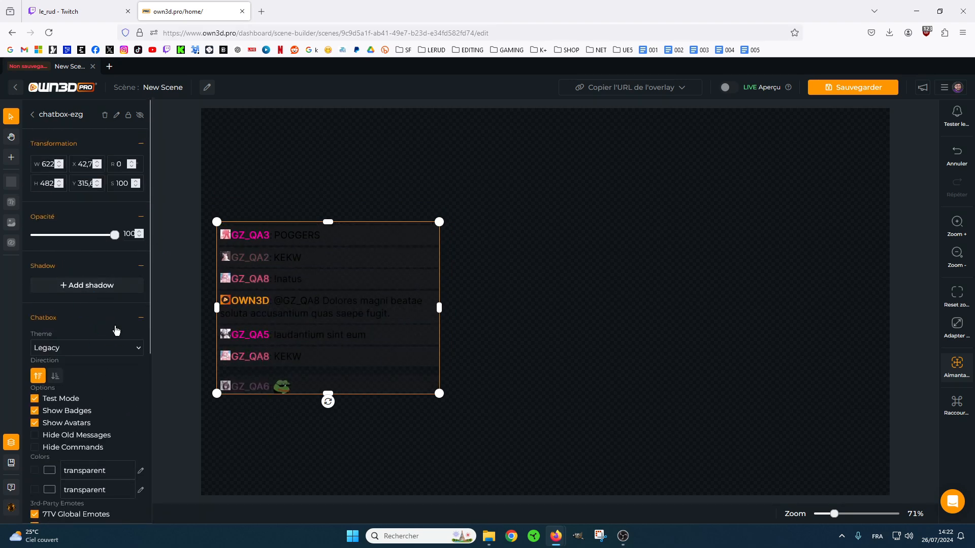
{"action": "left_click", "coordinate": [116, 348]}
{"action": "left_click", "coordinate": [68, 366]}
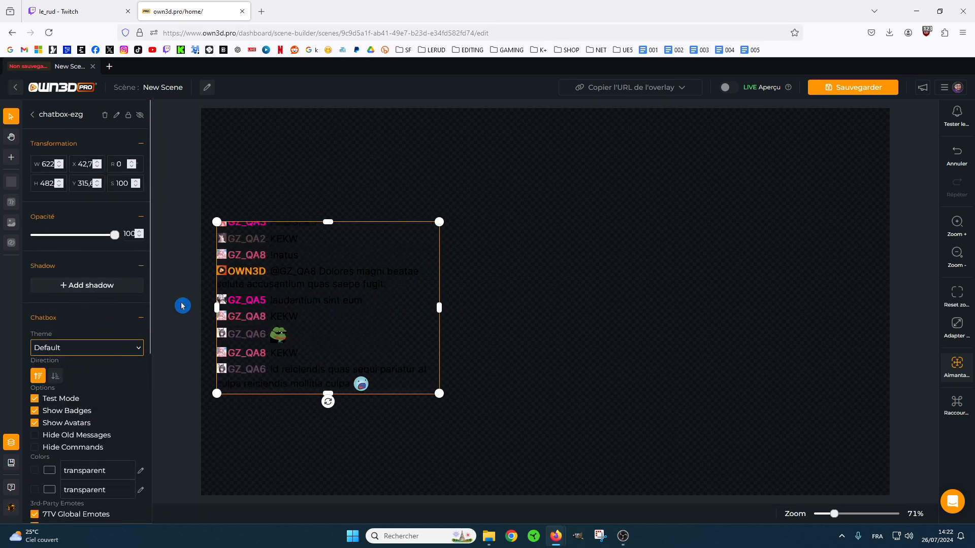
Set the chatbox's font colour to near-white #fffefeff.
{"action": "scroll", "coordinate": [90, 369], "scroll_direction": "down", "scroll_amount": 5}
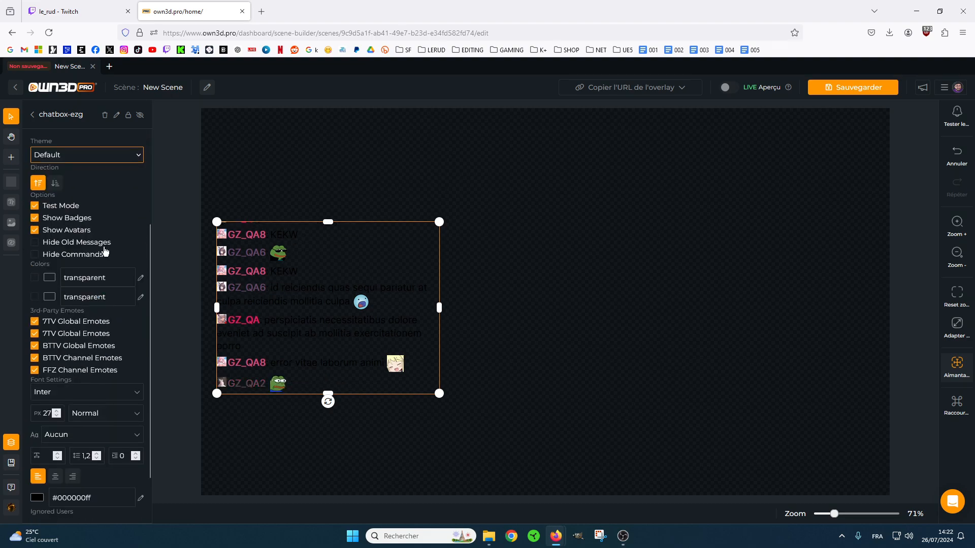
{"action": "left_click", "coordinate": [37, 428]}
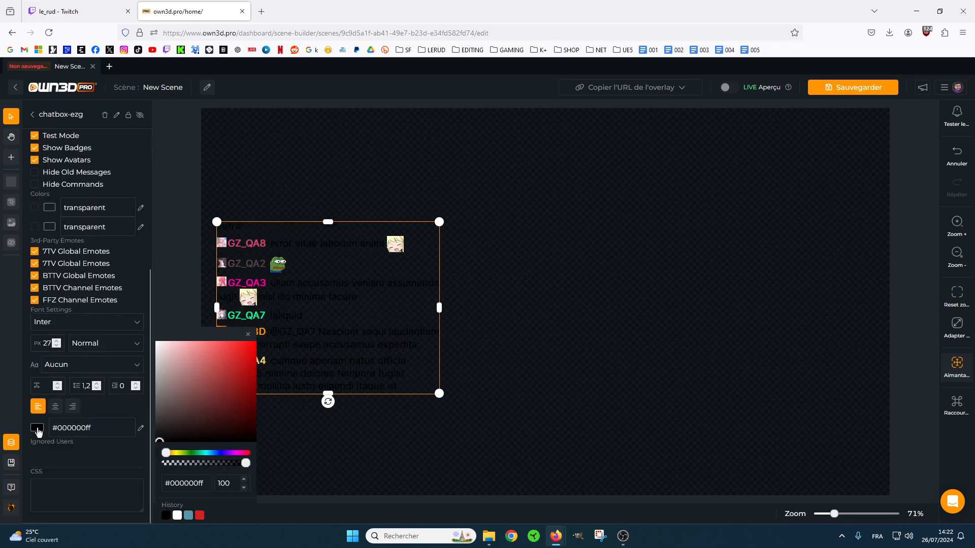
{"action": "left_click", "coordinate": [159, 342]}
{"action": "left_click_drag", "start_coordinate": [158, 340], "coordinate": [156, 342]}
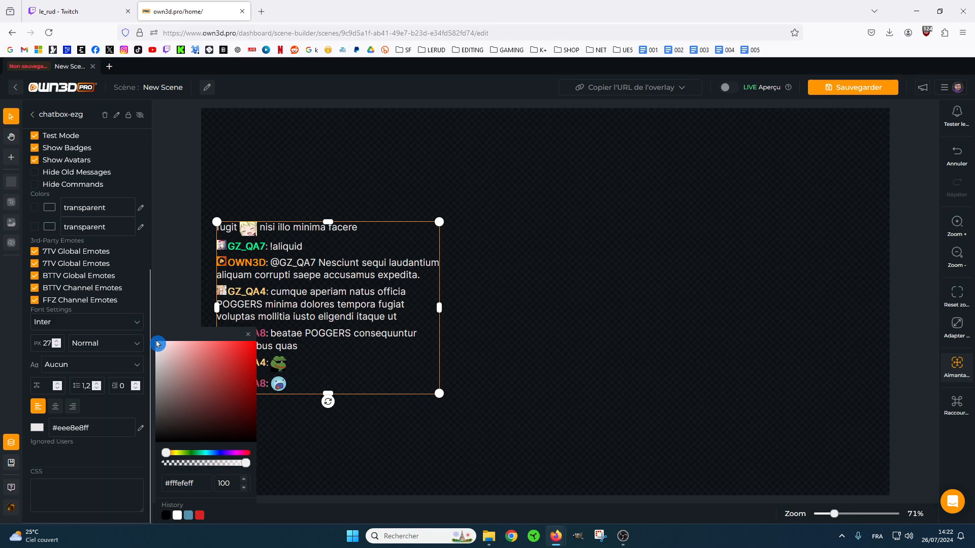
{"action": "left_click", "coordinate": [162, 262]}
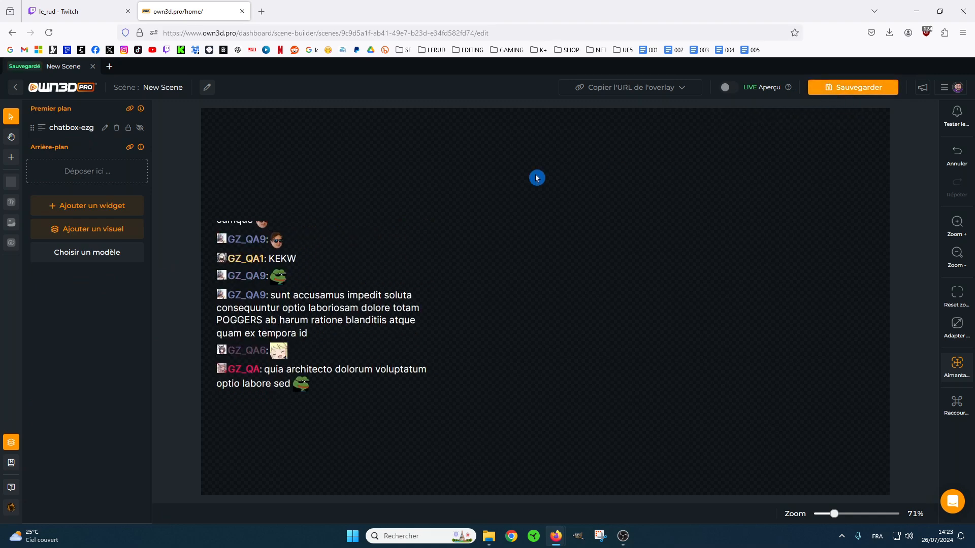
Copy the scene's overlay URL for streaming software and switch to a maximized OBS window.
{"action": "left_click", "coordinate": [652, 87]}
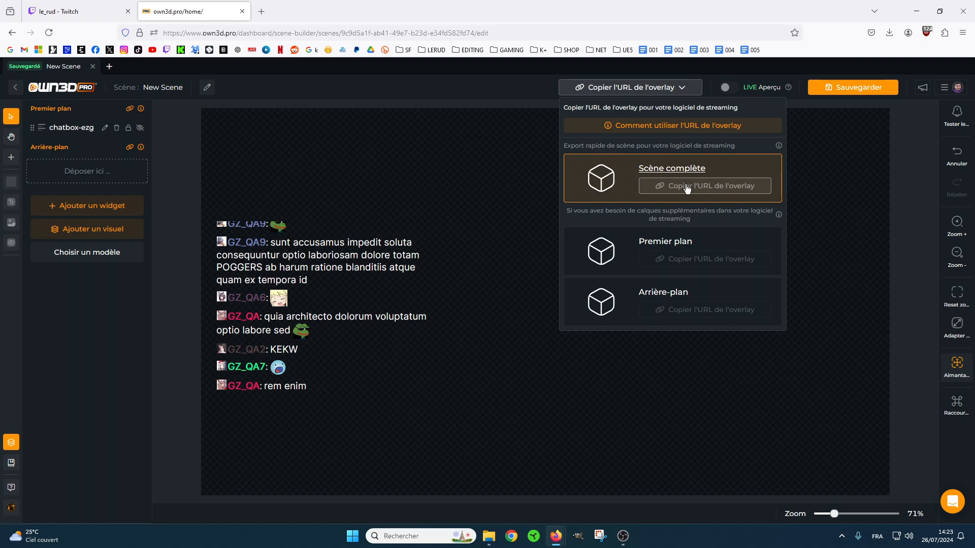
{"action": "left_click", "coordinate": [630, 543]}
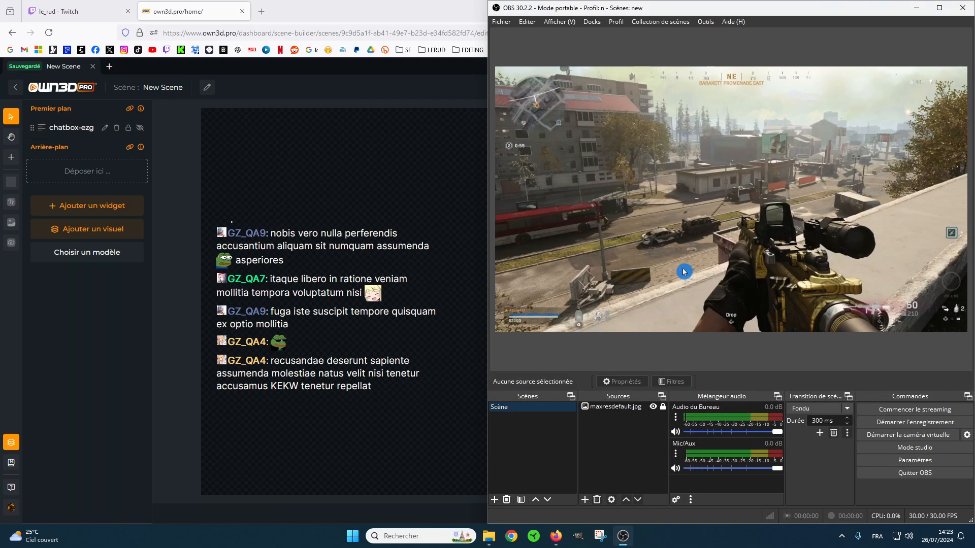
{"action": "left_click", "coordinate": [939, 8]}
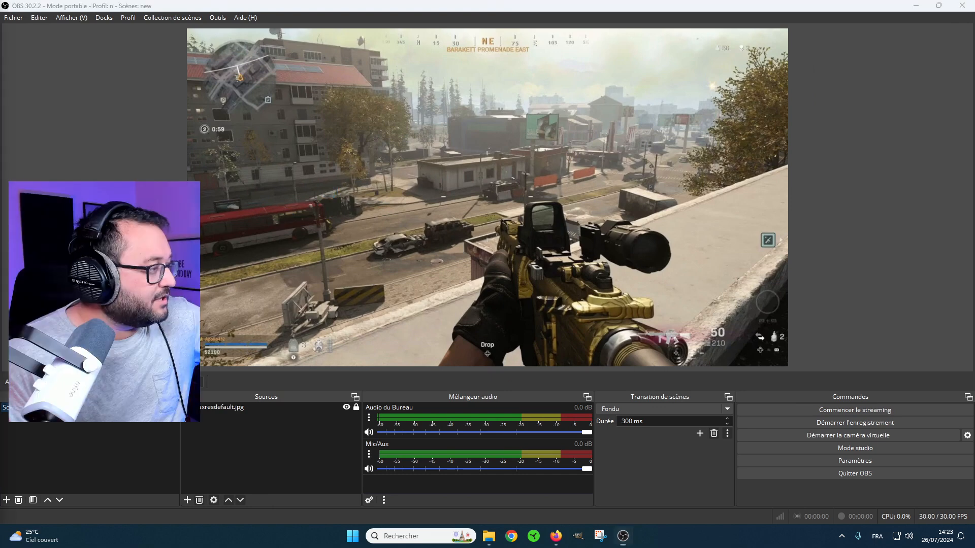
Create a new web browser source named "Chat OWN3D" in the OBS scene.
{"action": "left_click", "coordinate": [187, 500]}
{"action": "left_click", "coordinate": [223, 400]}
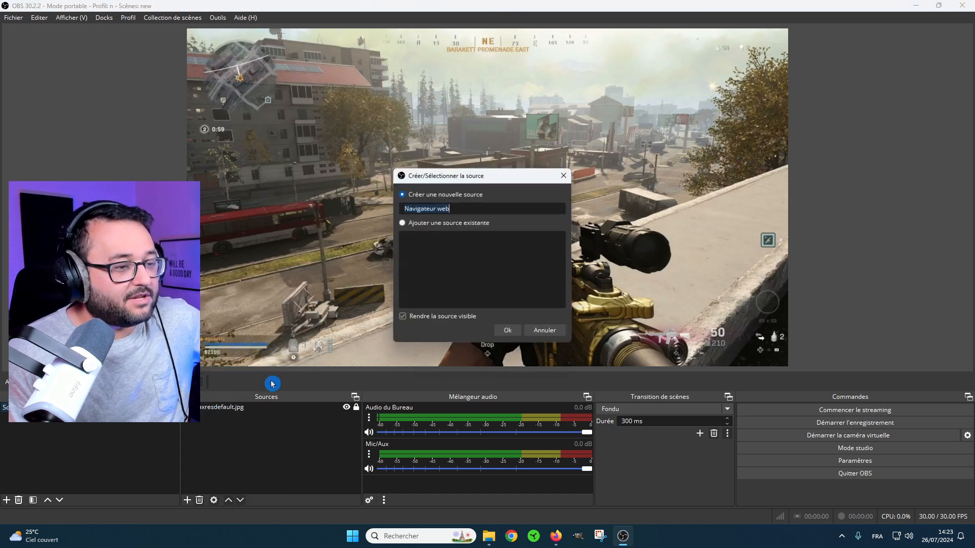
{"action": "type", "text": "Chat OWN3D"}
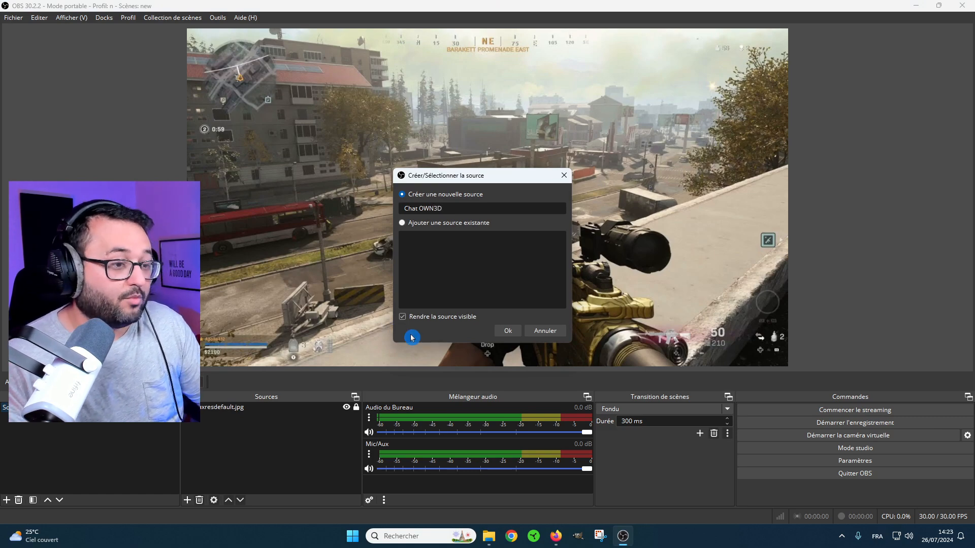
{"action": "left_click", "coordinate": [505, 329]}
Paste the overlay URL into the browser source and set its width and height to fill the whole canvas.
{"action": "left_click", "coordinate": [482, 279]}
{"action": "left_click_drag", "start_coordinate": [354, 283], "coordinate": [460, 281]}
{"action": "left_click", "coordinate": [367, 296]}
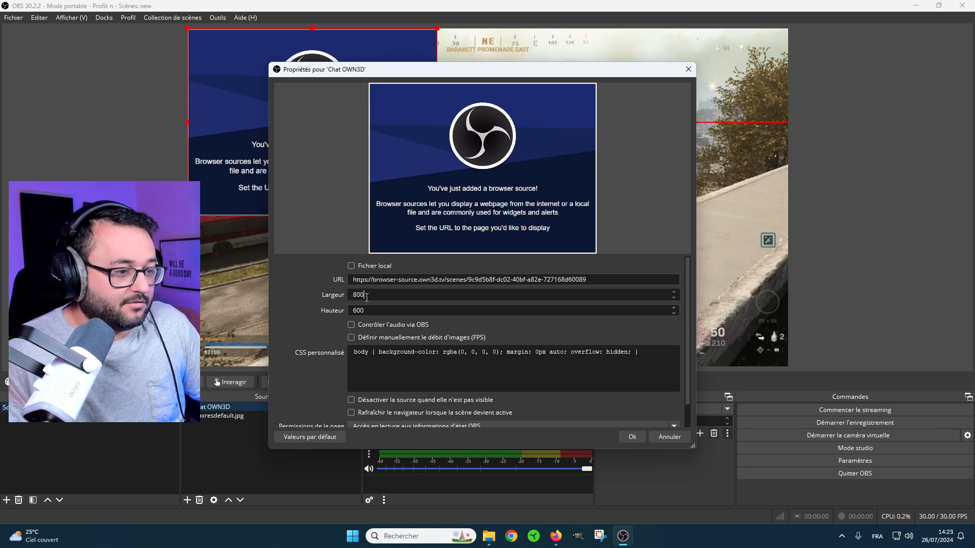
{"action": "left_click", "coordinate": [343, 311]}
{"action": "left_click", "coordinate": [631, 437]}
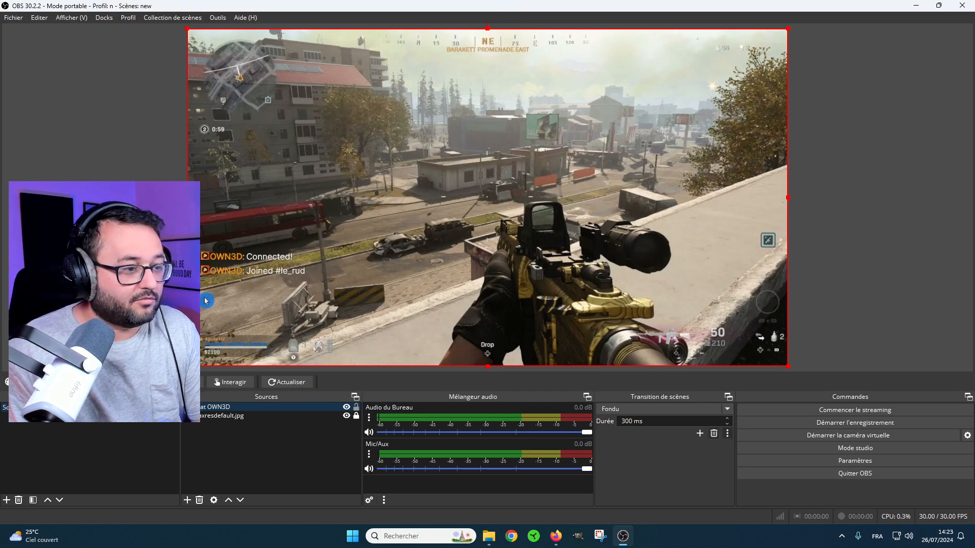
Arrange the Twitch channel page and OBS side by side, and dismiss the channel's most recent video panel.
{"action": "mouse_move", "coordinate": [939, 5]}
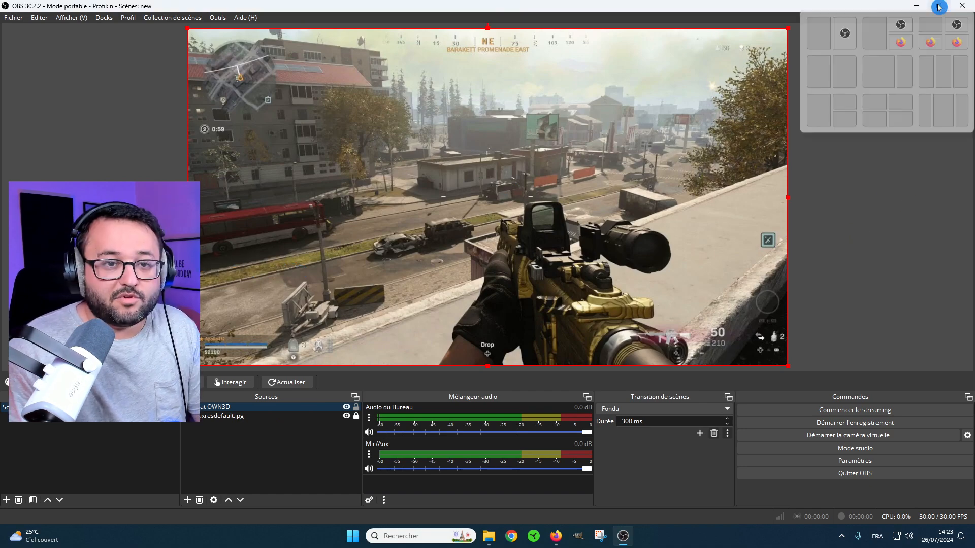
{"action": "left_click", "coordinate": [851, 72]}
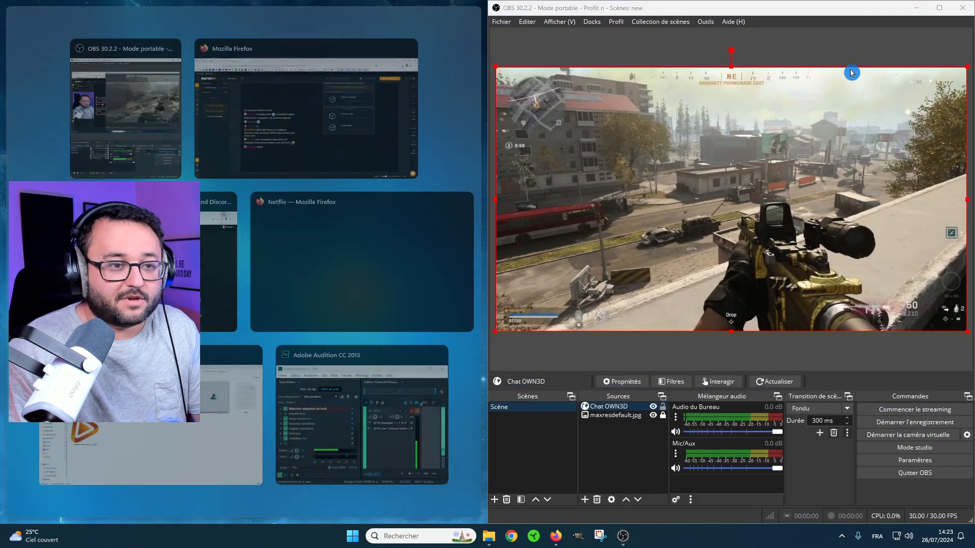
{"action": "left_click", "coordinate": [615, 56]}
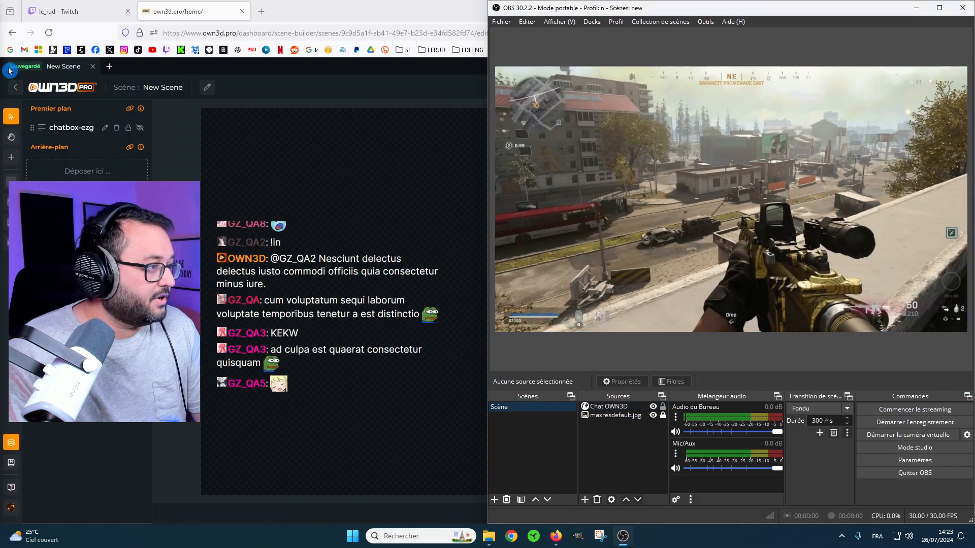
{"action": "left_click", "coordinate": [63, 12]}
{"action": "mouse_move", "coordinate": [939, 11]}
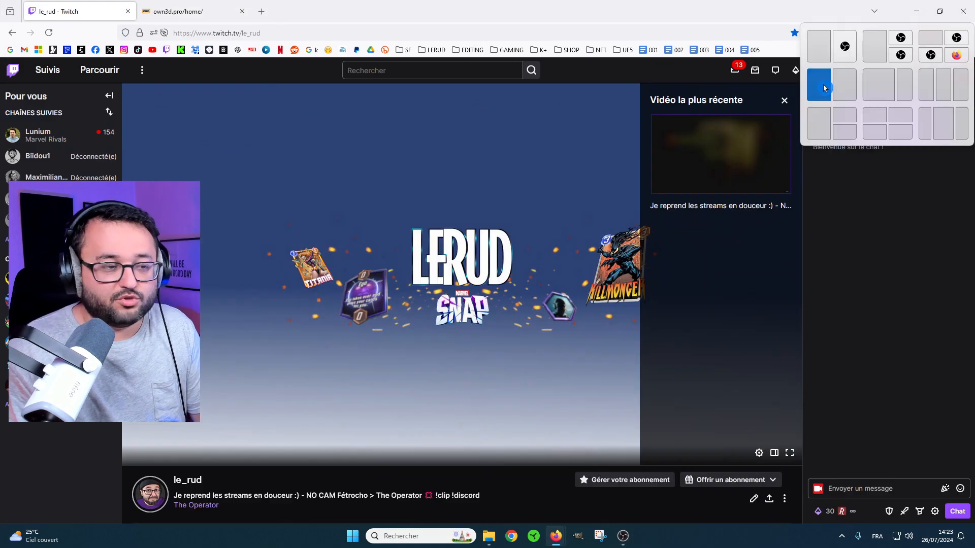
{"action": "left_click", "coordinate": [819, 83]}
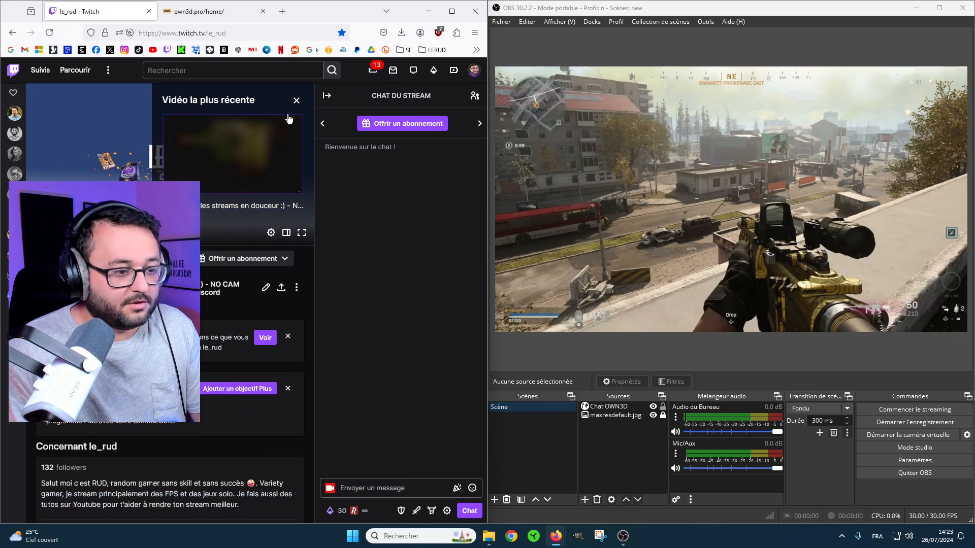
{"action": "left_click", "coordinate": [297, 101]}
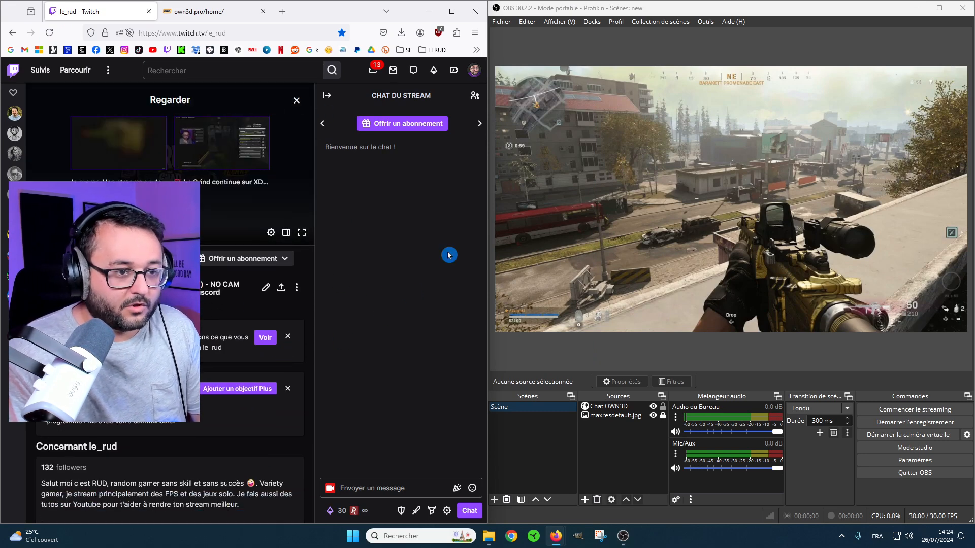
Send "salut abonnez vous" in the Twitch stream chat and check the chat overlay in a maximized OBS window.
{"action": "left_click", "coordinate": [385, 486]}
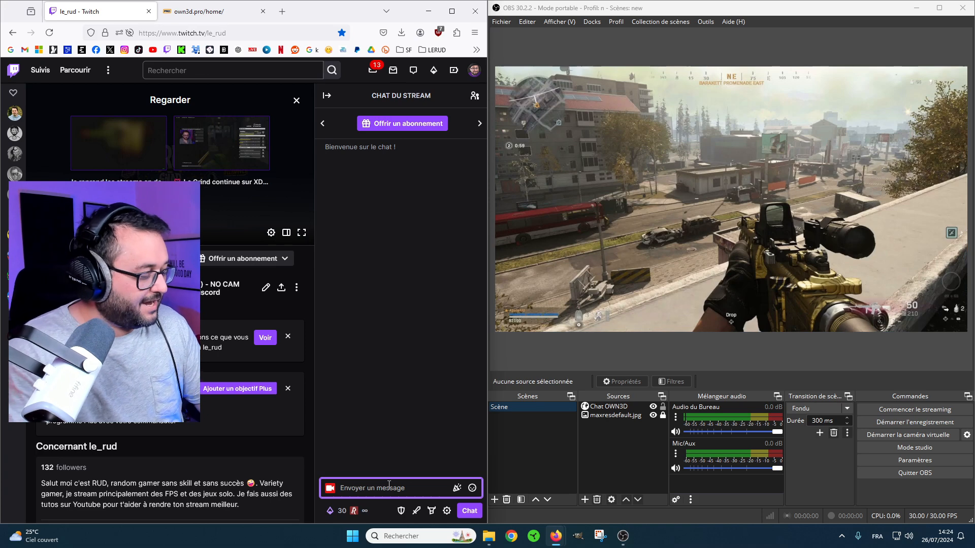
{"action": "type", "text": "salut abonnez vous"}
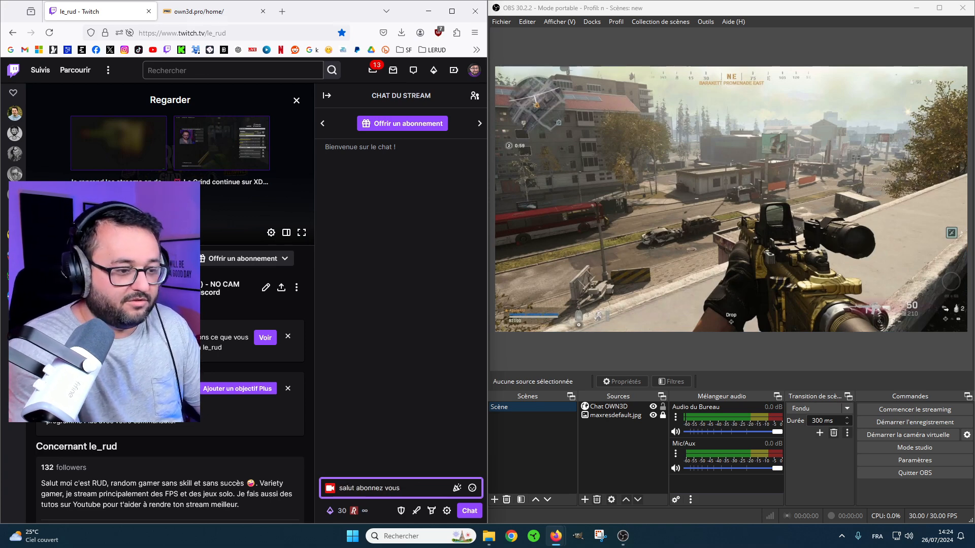
{"action": "key", "text": "Return"}
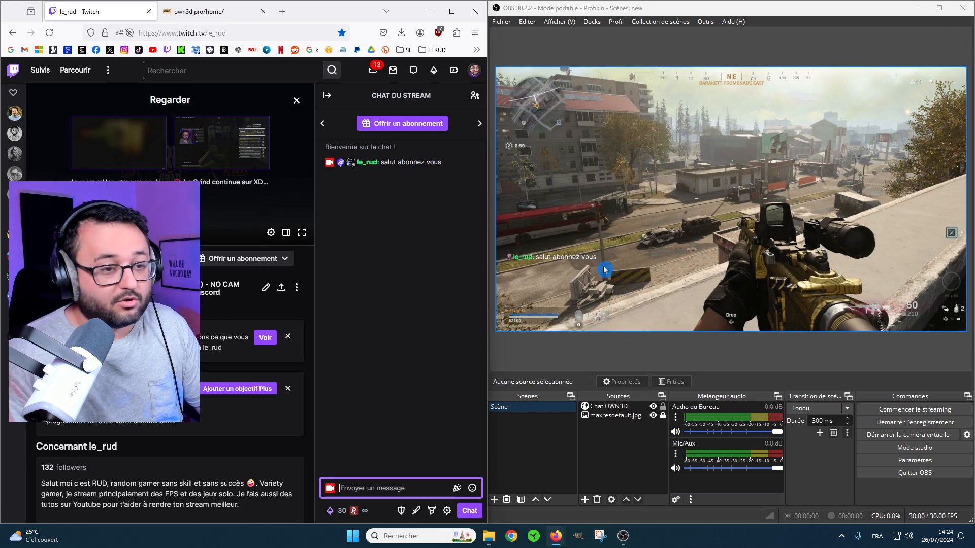
{"action": "left_click", "coordinate": [933, 13]}
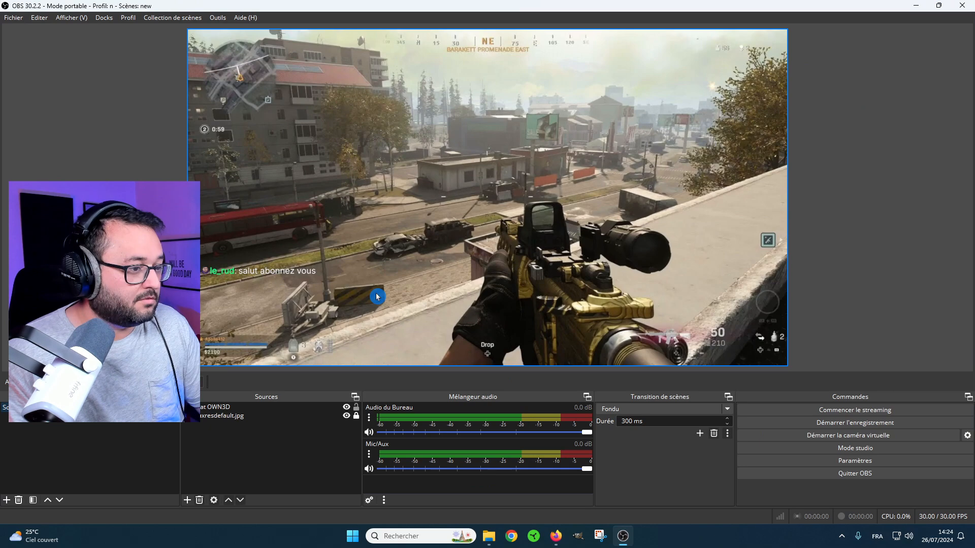
{"action": "left_click_drag", "start_coordinate": [515, 240], "coordinate": [471, 252]}
Switch back to the OWN3D Pro scene builder and apply the Bubbles theme to the chatbox.
{"action": "key", "text": "alt+Tab"}
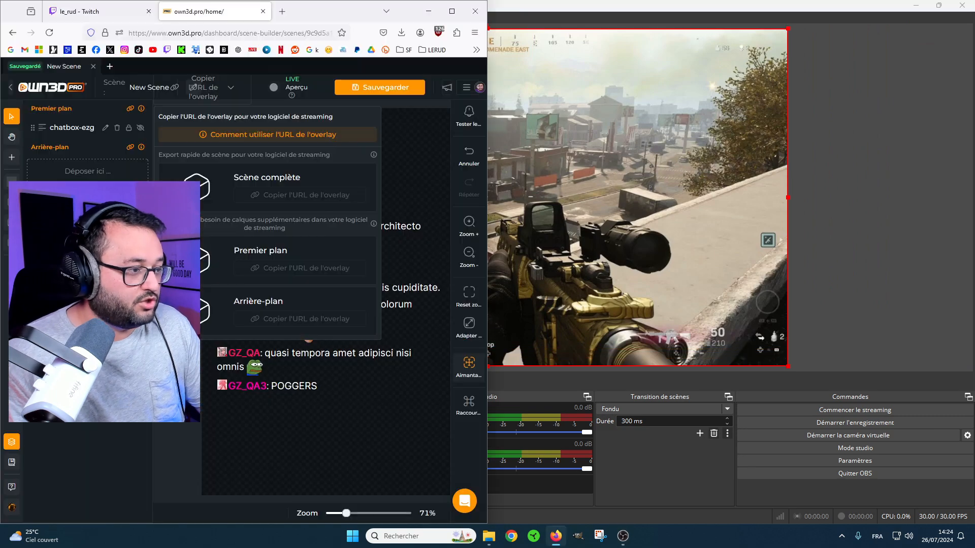
{"action": "left_click", "coordinate": [305, 375]}
{"action": "left_click", "coordinate": [265, 313]}
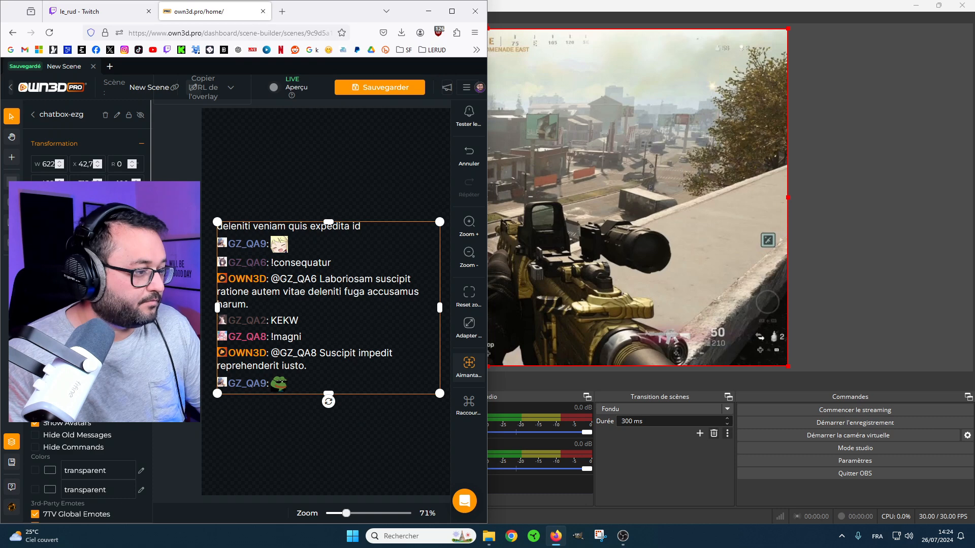
{"action": "left_click", "coordinate": [85, 315]}
Set the font colour of the Bubbles chatbox to black, #000000ff.
{"action": "scroll", "coordinate": [53, 470], "scroll_direction": "down", "scroll_amount": 10}
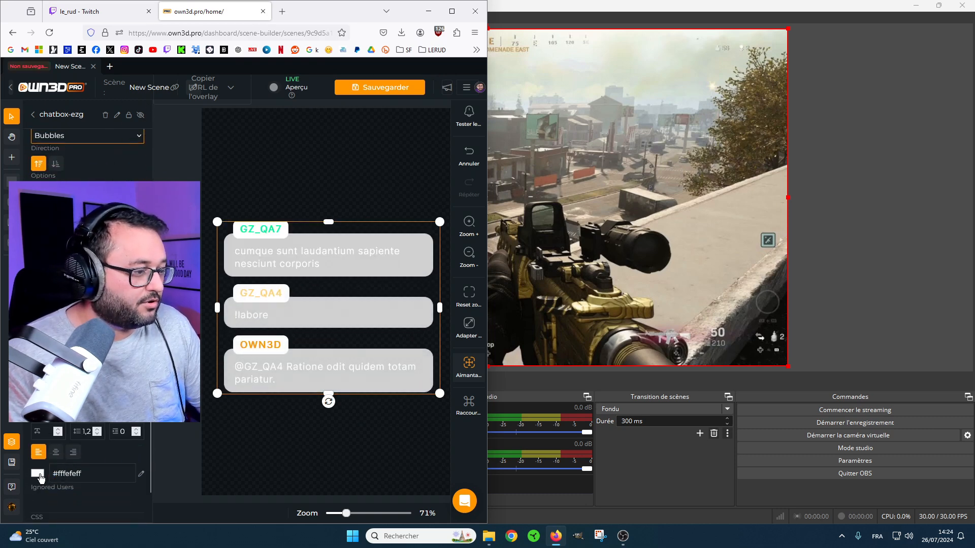
{"action": "left_click", "coordinate": [38, 473]}
{"action": "left_click", "coordinate": [157, 445]}
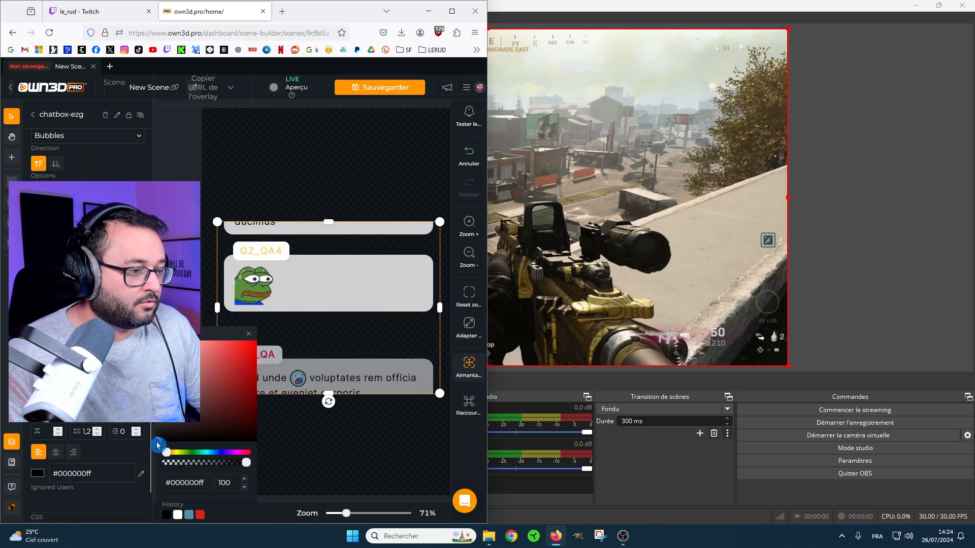
Save the overlay scene with the restyled chatbox and switch to OBS to check the chat overlay on the game capture.
{"action": "left_click", "coordinate": [178, 304]}
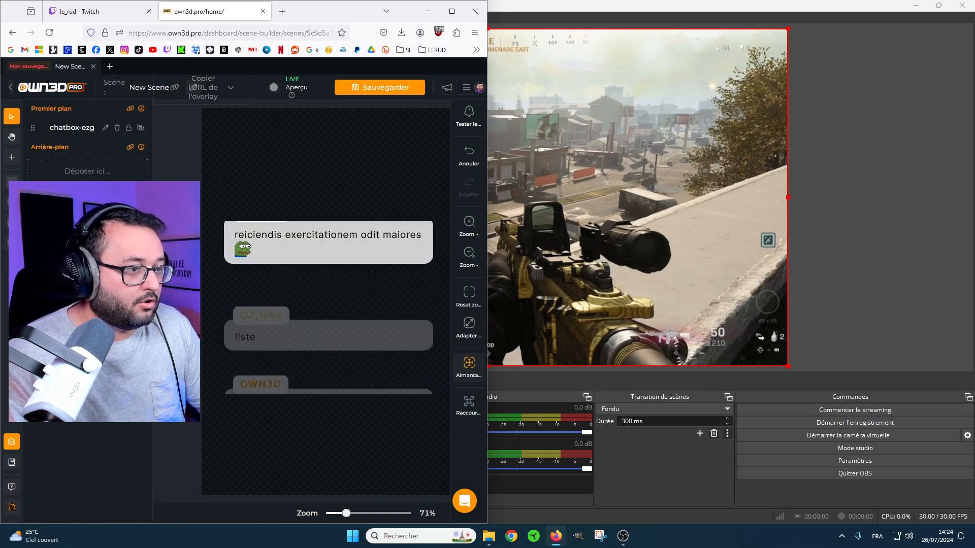
{"action": "left_click", "coordinate": [376, 89]}
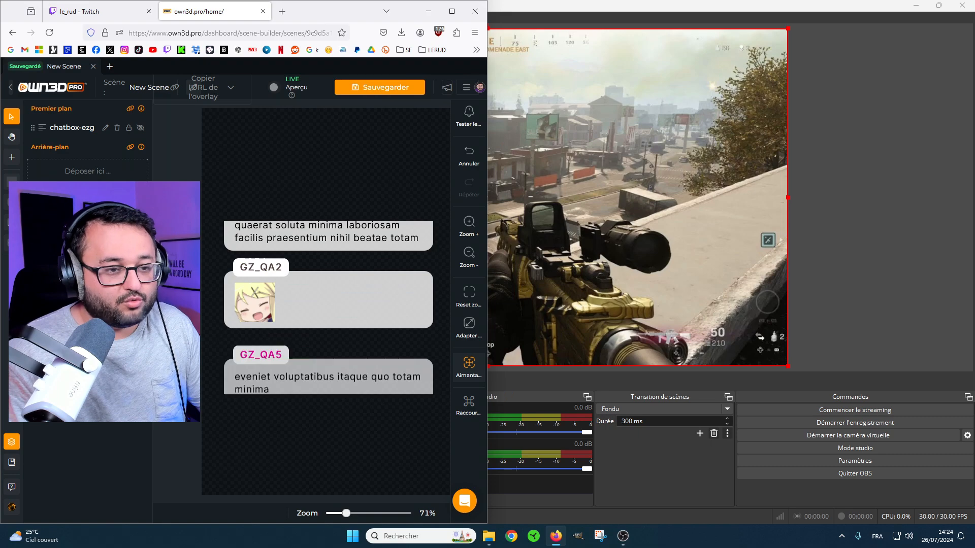
{"action": "left_click", "coordinate": [846, 163]}
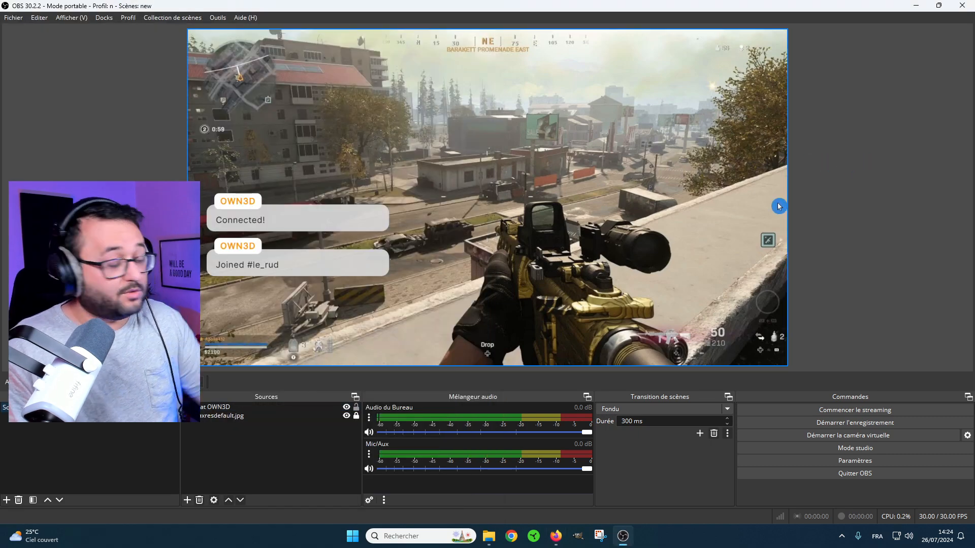
{"action": "mouse_move", "coordinate": [374, 234]}
{"action": "left_mouse_down"}
{"action": "mouse_move", "coordinate": [606, 194]}
{"action": "mouse_move", "coordinate": [603, 165]}
{"action": "mouse_move", "coordinate": [375, 234]}
{"action": "left_mouse_up"}
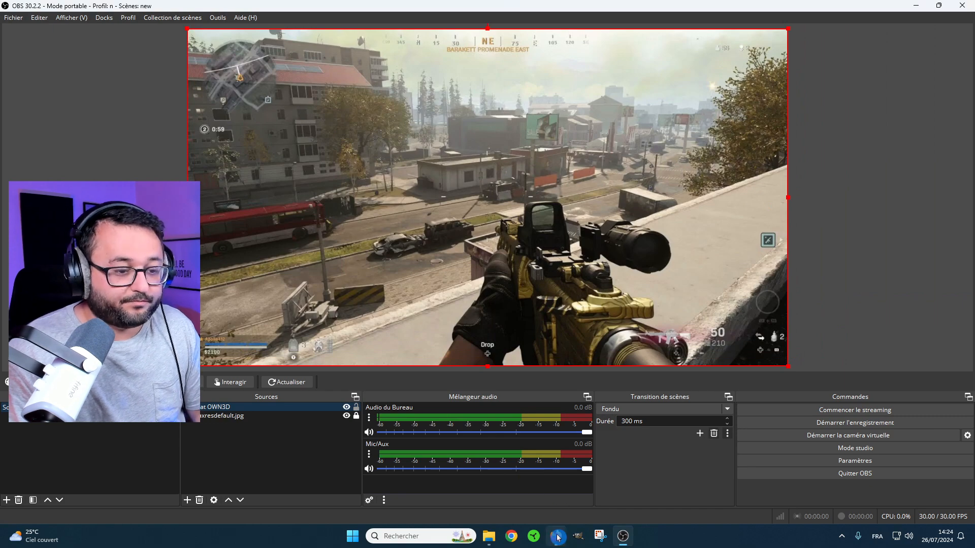
Send "abonnez vous encore" in the Twitch stream chat and check the Bubbles chat overlay in OBS.
{"action": "mouse_move", "coordinate": [556, 535]}
{"action": "left_click", "coordinate": [553, 518]}
{"action": "left_click", "coordinate": [86, 12]}
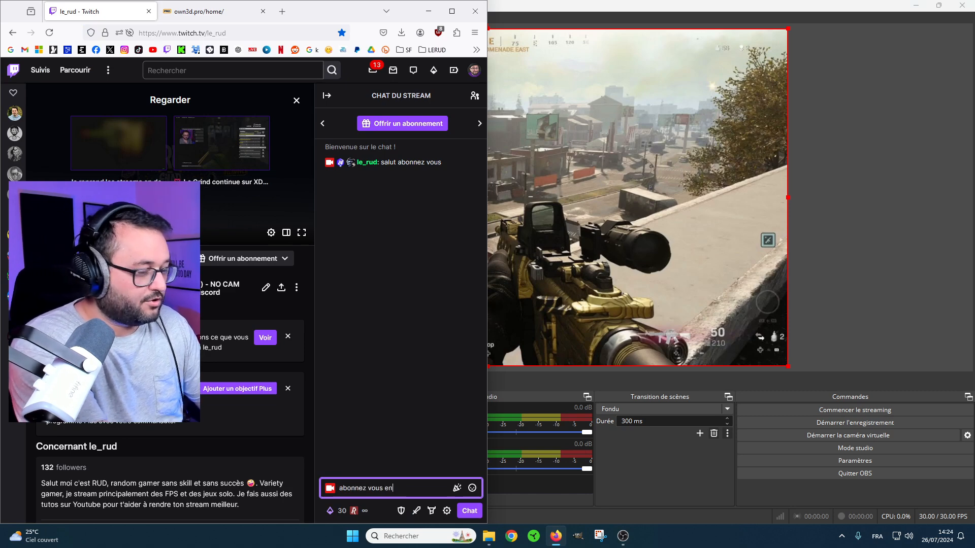
{"action": "type", "text": "e"}
{"action": "key", "text": "Return"}
{"action": "left_click", "coordinate": [937, 289]}
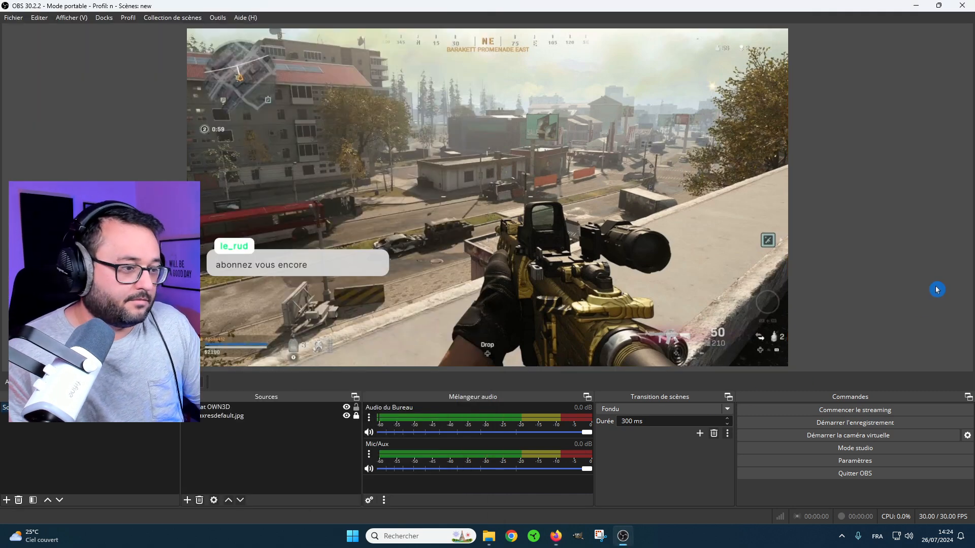
{"action": "mouse_move", "coordinate": [297, 268]}
{"action": "left_mouse_down"}
{"action": "mouse_move", "coordinate": [573, 147]}
{"action": "mouse_move", "coordinate": [660, 94]}
{"action": "mouse_move", "coordinate": [686, 121]}
{"action": "mouse_move", "coordinate": [714, 129]}
{"action": "mouse_move", "coordinate": [314, 255]}
{"action": "mouse_move", "coordinate": [305, 267]}
{"action": "left_mouse_up"}
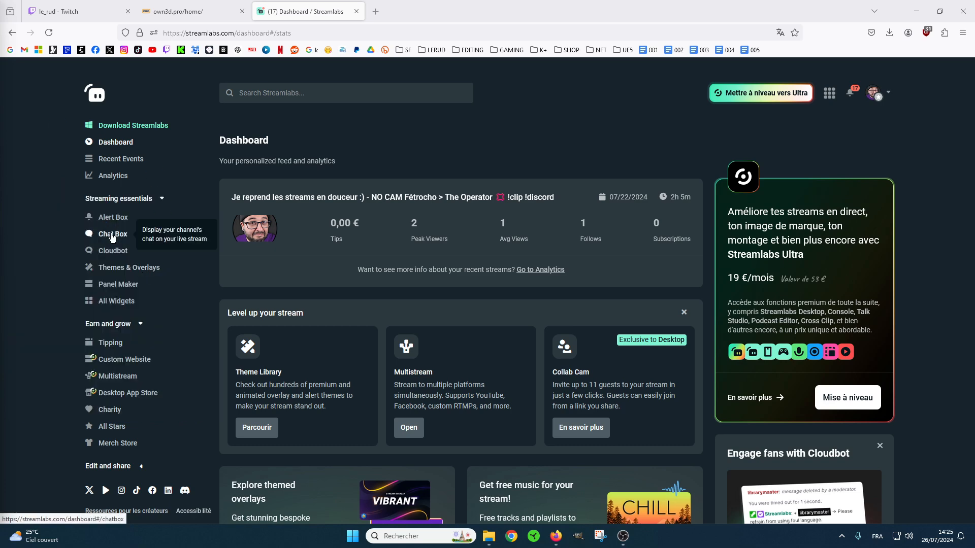
Open the Chat Box widget settings in the Streamlabs dashboard.
{"action": "left_click", "coordinate": [116, 238]}
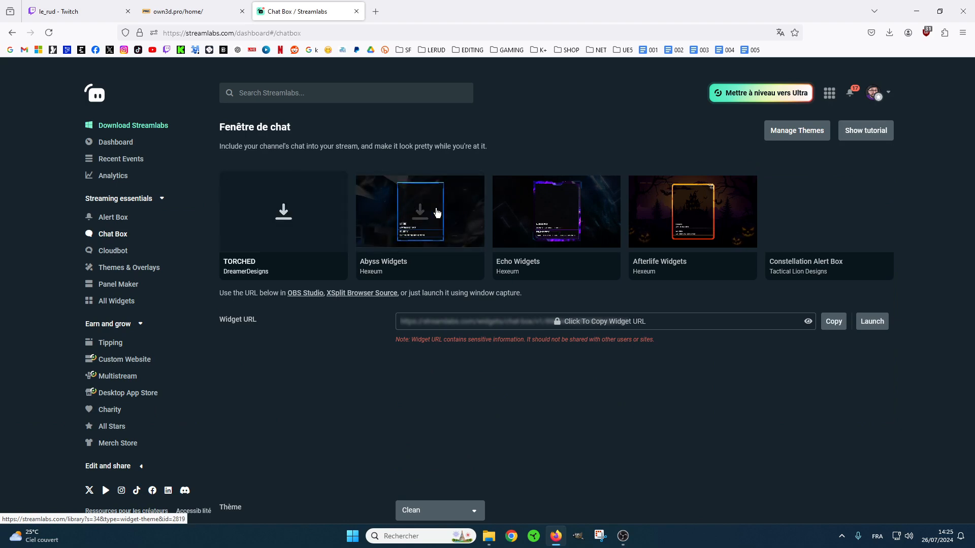
{"action": "scroll", "coordinate": [609, 231], "scroll_direction": "down", "scroll_amount": 3}
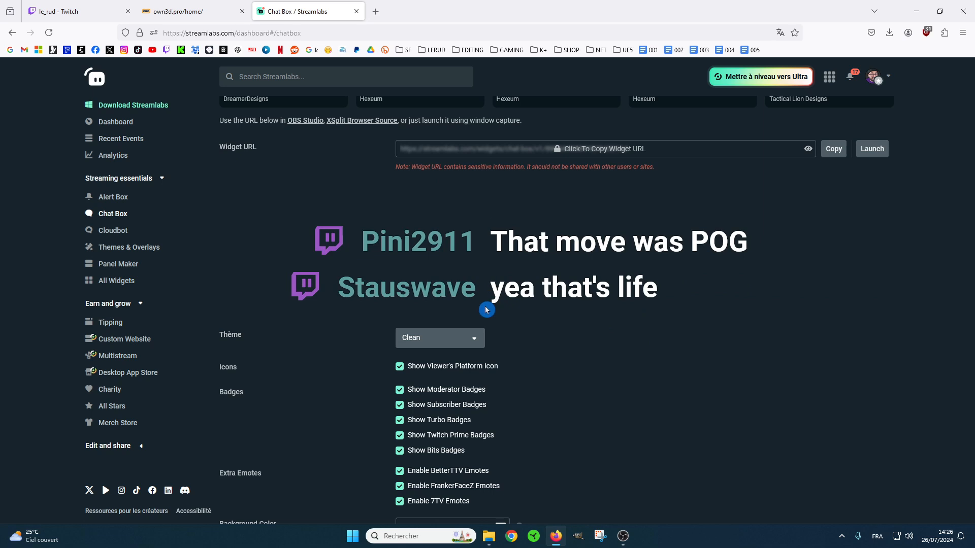
Preview the Boxed and Twitch themes on the chat box widget and restore the Clean theme.
{"action": "left_click", "coordinate": [476, 345]}
{"action": "left_click", "coordinate": [421, 381]}
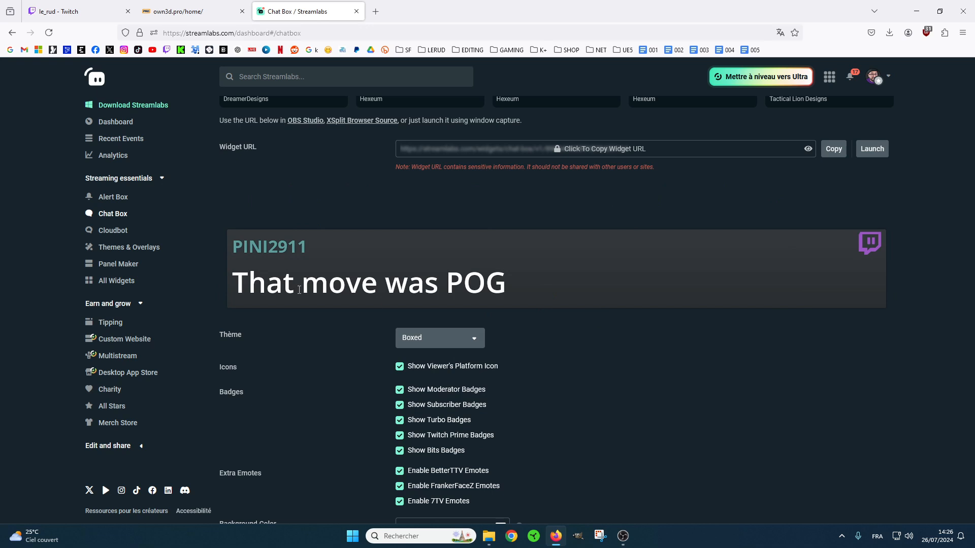
{"action": "left_click", "coordinate": [473, 345]}
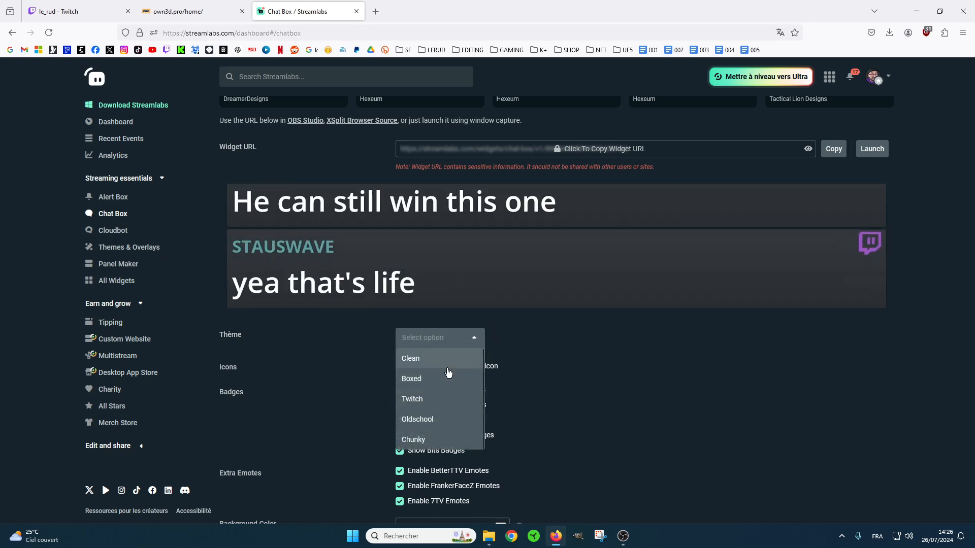
{"action": "left_click", "coordinate": [434, 400]}
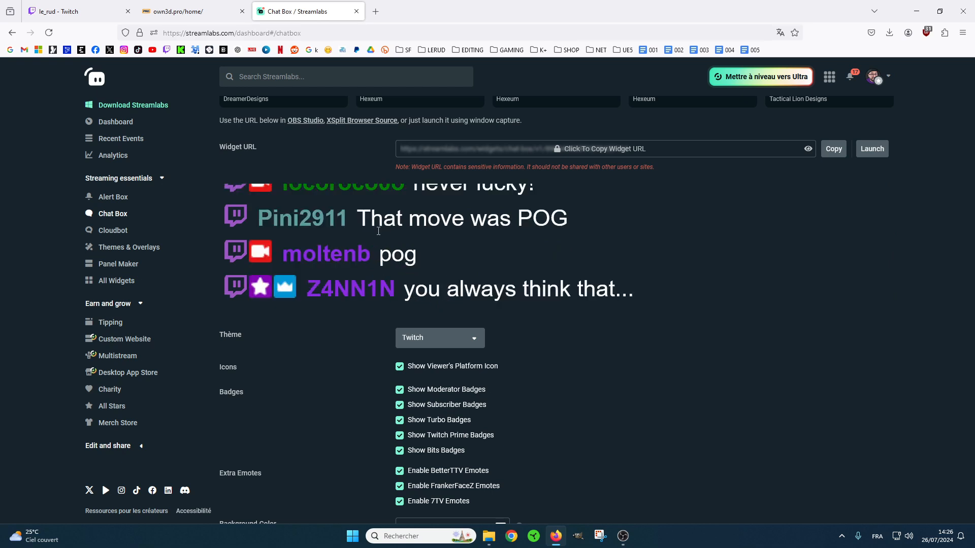
{"action": "left_click", "coordinate": [462, 346]}
{"action": "left_click", "coordinate": [430, 357]}
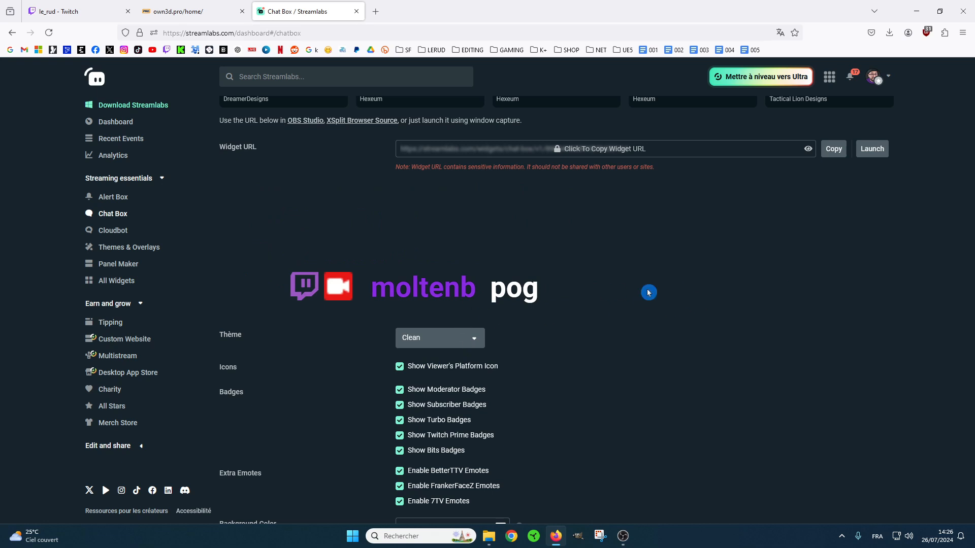
Preview the Oldschool and Chunky themes on the chat box widget and return to the Clean theme.
{"action": "left_click", "coordinate": [468, 335]}
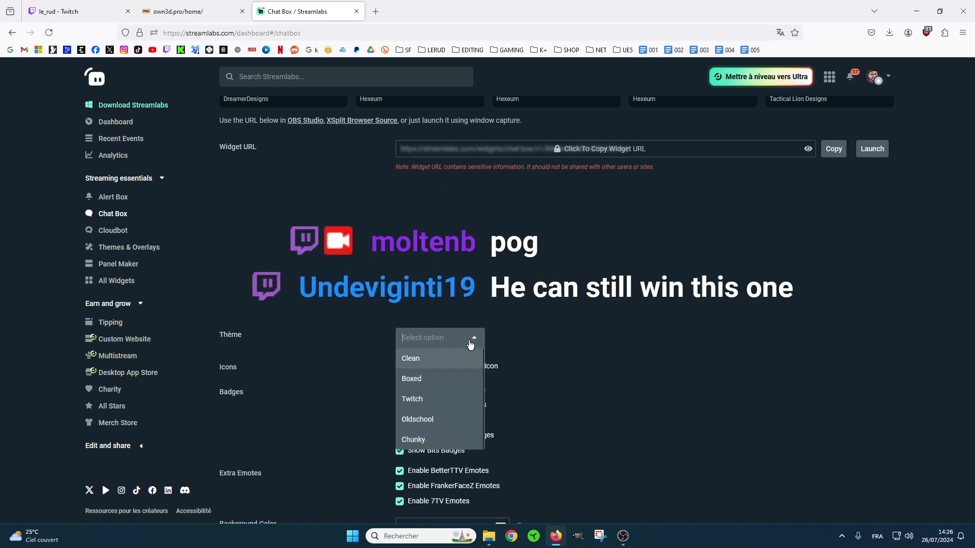
{"action": "left_click", "coordinate": [444, 415]}
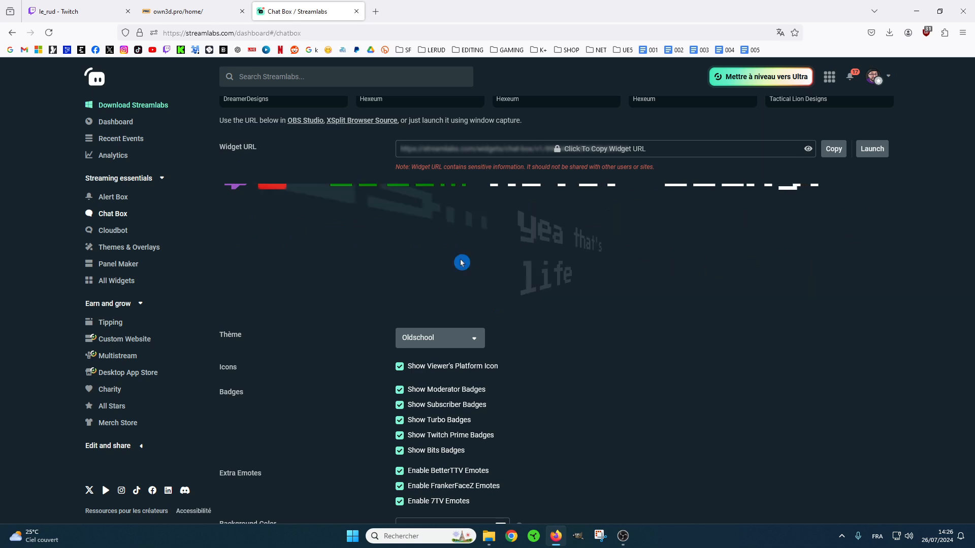
{"action": "left_click", "coordinate": [474, 338]}
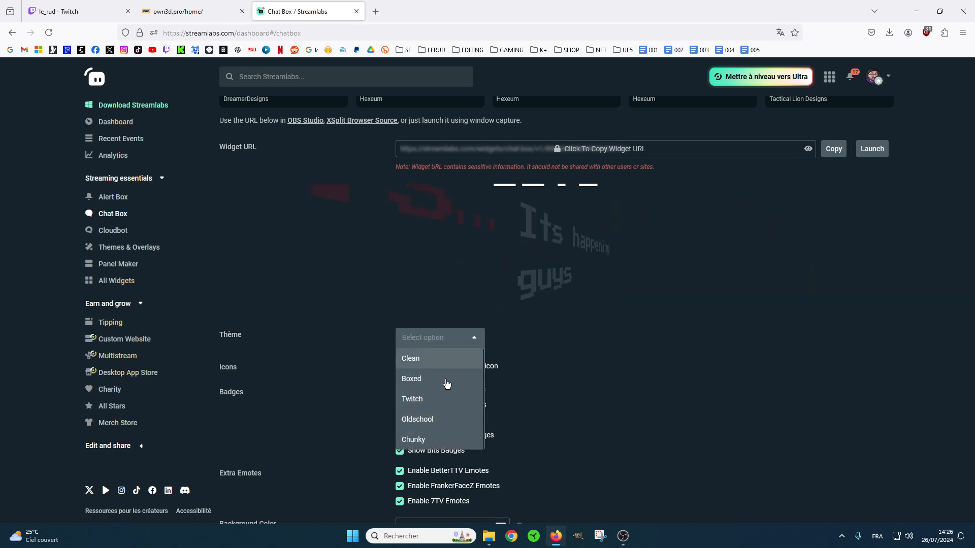
{"action": "left_click", "coordinate": [433, 440]}
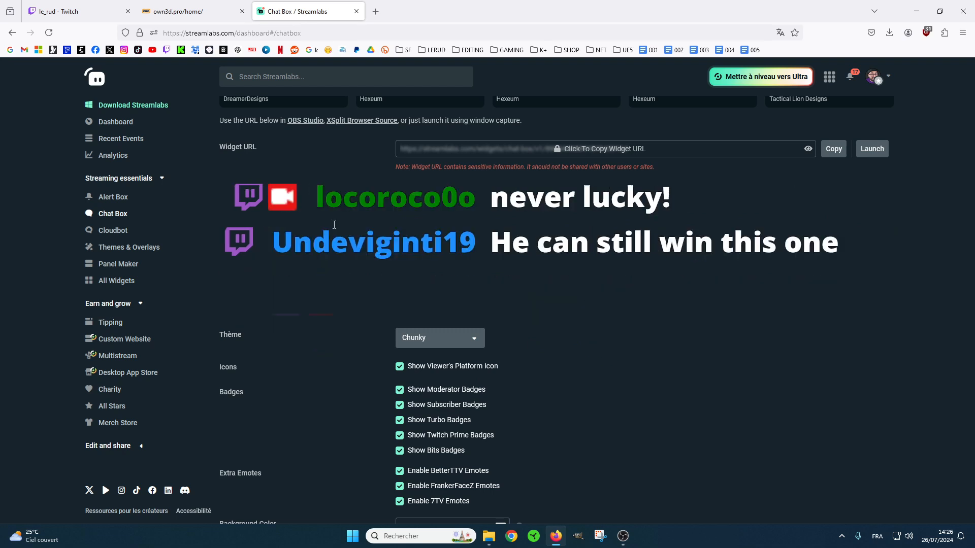
{"action": "left_click", "coordinate": [472, 340]}
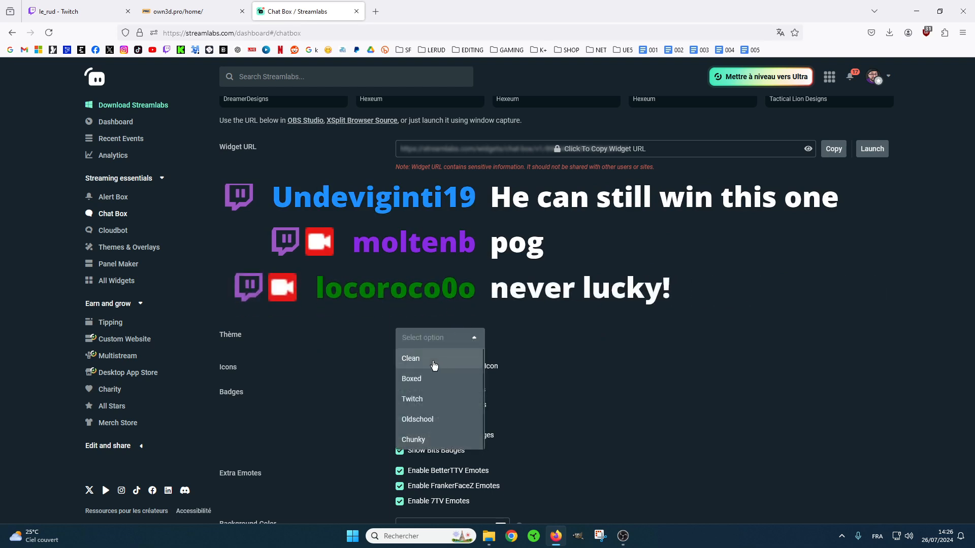
{"action": "left_click", "coordinate": [409, 358]}
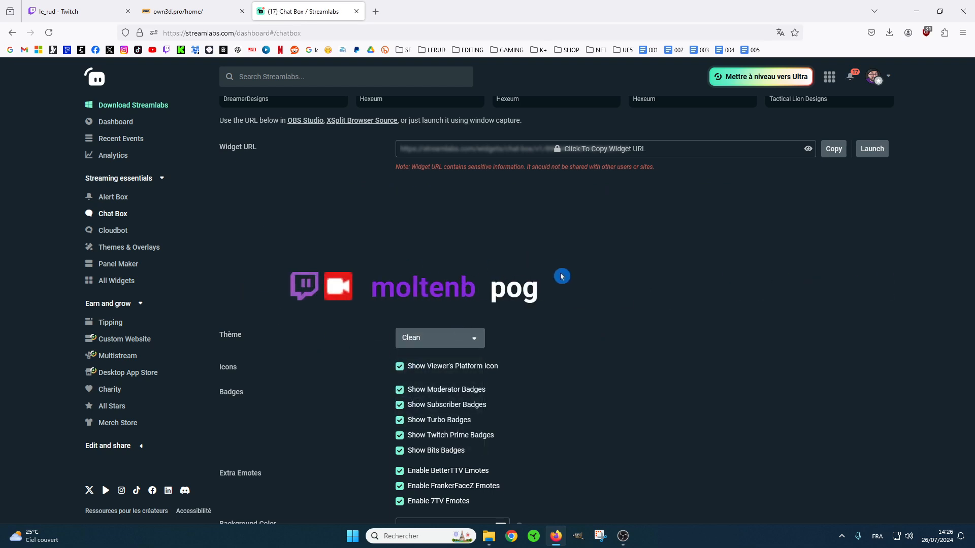
Try hiding the viewer's platform icon in the chat box, and show it again.
{"action": "scroll", "coordinate": [810, 266], "scroll_direction": "down", "scroll_amount": 2}
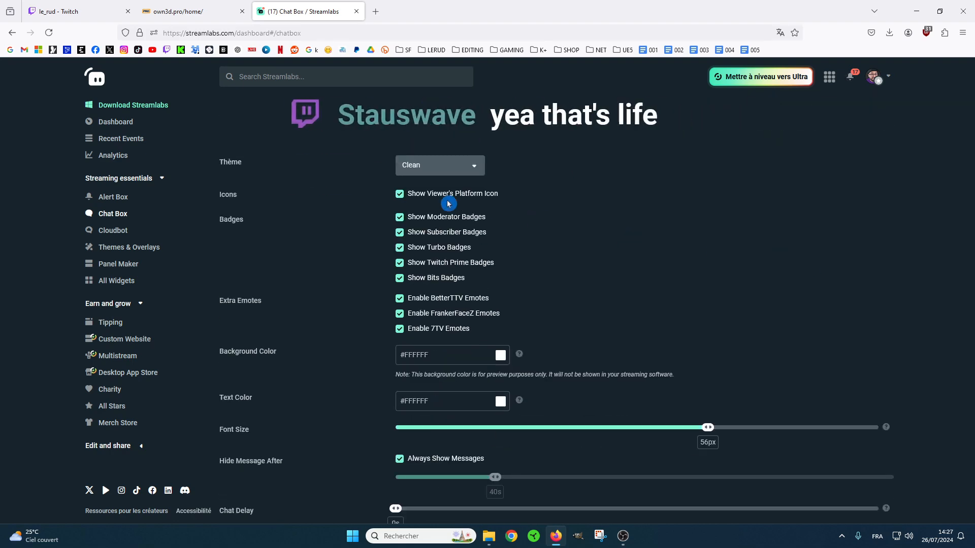
{"action": "scroll", "coordinate": [551, 345], "scroll_direction": "up", "scroll_amount": 2}
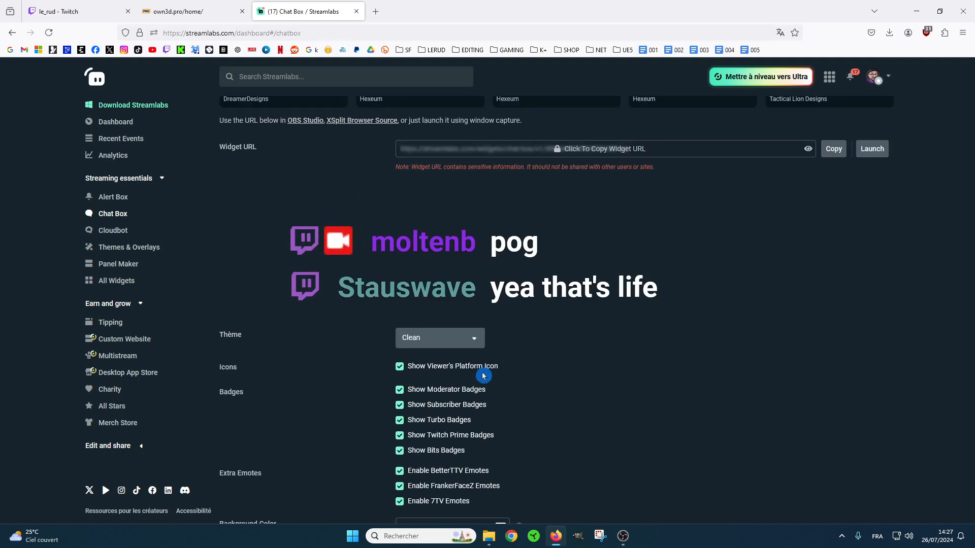
{"action": "left_click", "coordinate": [399, 369]}
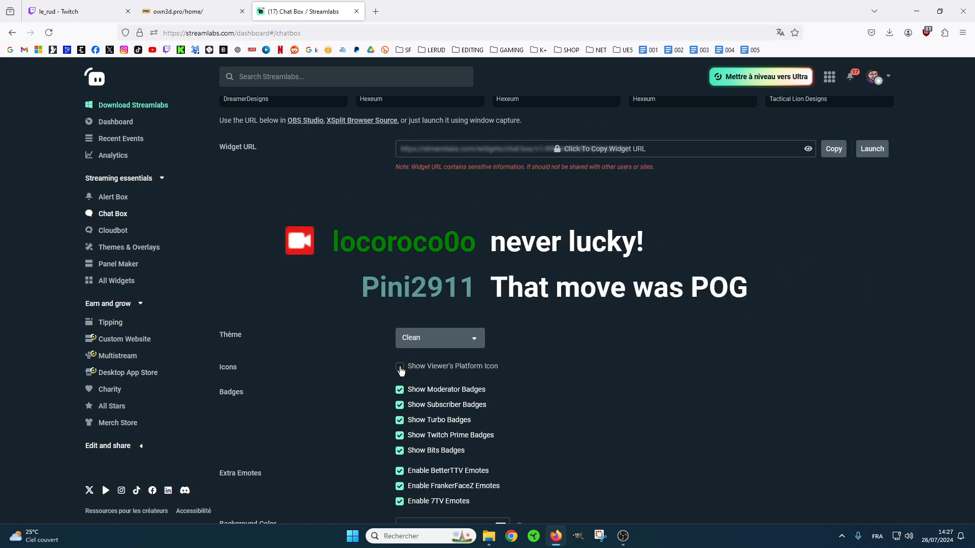
{"action": "left_click", "coordinate": [400, 369]}
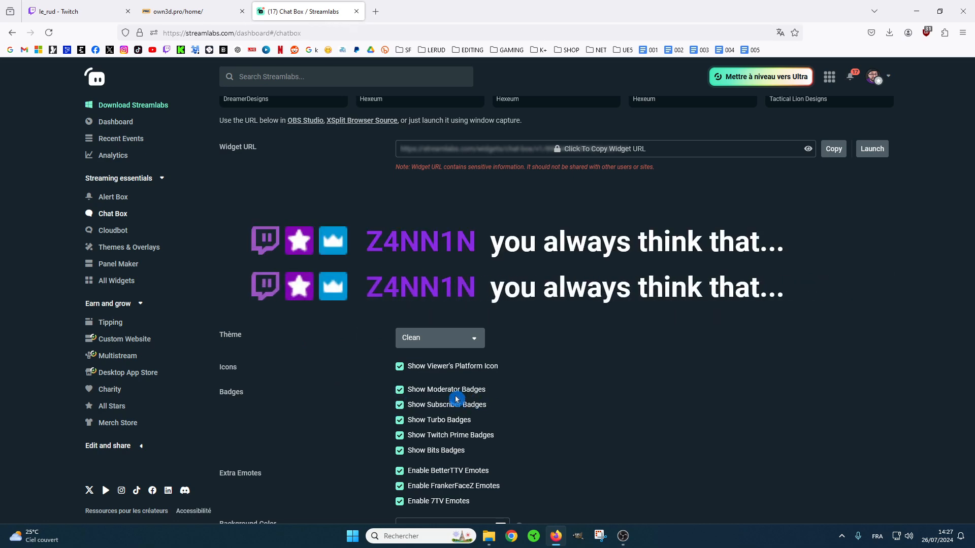
Try a red text colour, #D30D0D, on the chat messages and set the text colour to near-white #FEFEFE.
{"action": "scroll", "coordinate": [485, 382], "scroll_direction": "down", "scroll_amount": 3}
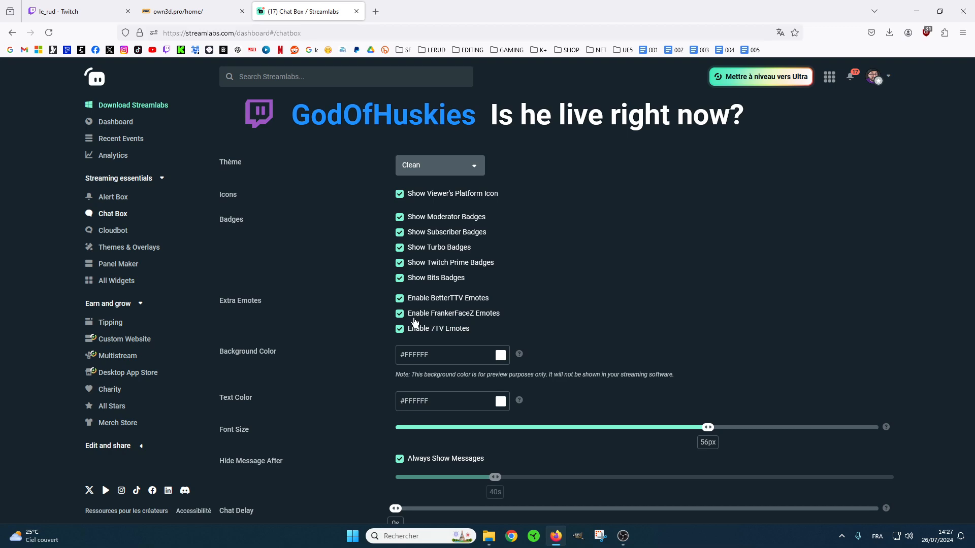
{"action": "scroll", "coordinate": [361, 264], "scroll_direction": "down", "scroll_amount": 3}
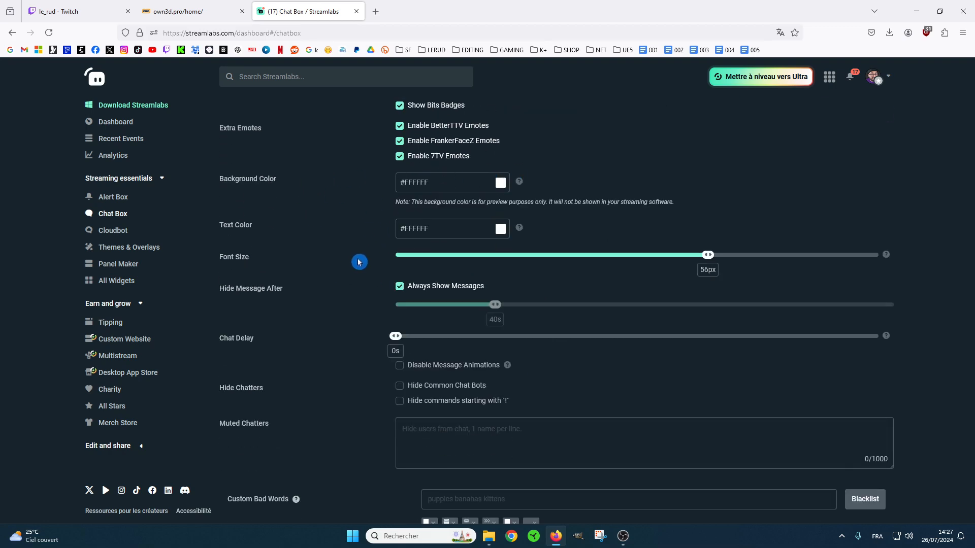
{"action": "scroll", "coordinate": [359, 261], "scroll_direction": "up", "scroll_amount": 3}
{"action": "left_click", "coordinate": [501, 401]}
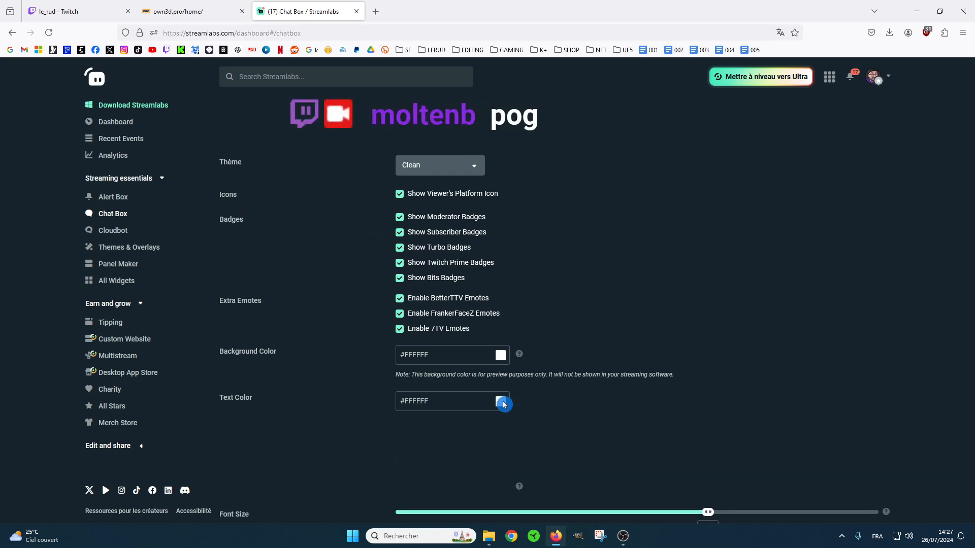
{"action": "left_click", "coordinate": [502, 429]}
{"action": "left_click", "coordinate": [502, 426]}
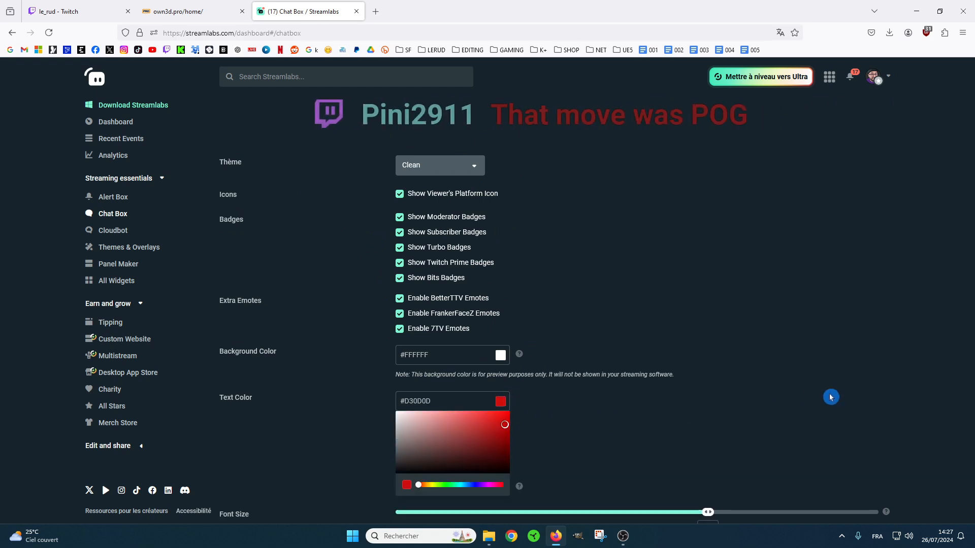
{"action": "mouse_move", "coordinate": [504, 431]}
{"action": "left_mouse_down"}
{"action": "mouse_move", "coordinate": [419, 443]}
{"action": "mouse_move", "coordinate": [398, 414]}
{"action": "left_mouse_up"}
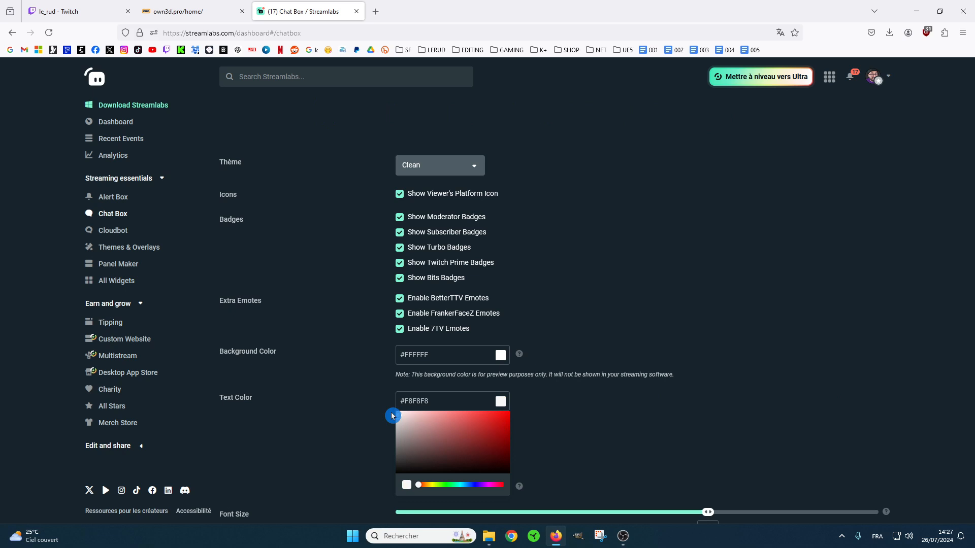
{"action": "left_click", "coordinate": [828, 347]}
Try disabling Always Show Messages to allow a hide delay, and enable it again.
{"action": "scroll", "coordinate": [713, 261], "scroll_direction": "down", "scroll_amount": 3}
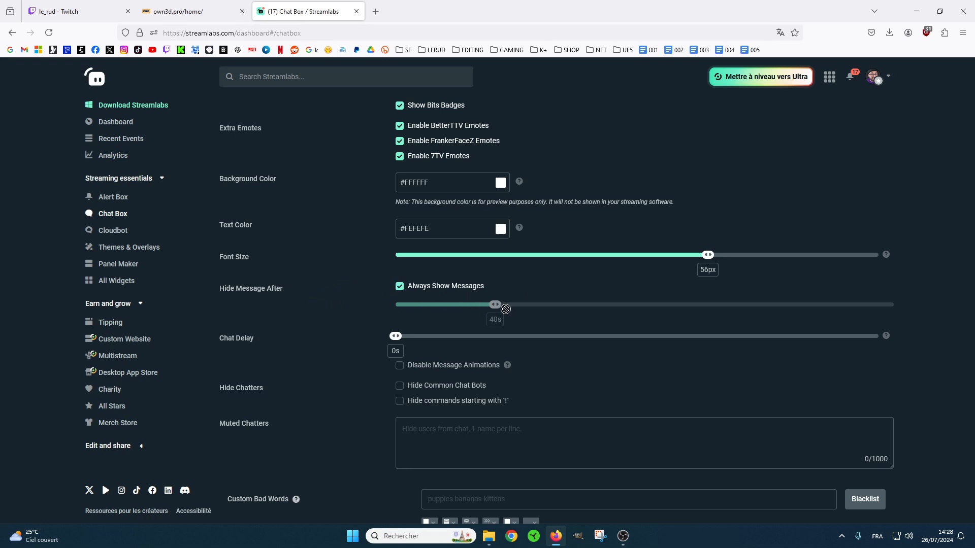
{"action": "left_click", "coordinate": [399, 286]}
{"action": "mouse_move", "coordinate": [499, 310]}
{"action": "left_mouse_down"}
{"action": "mouse_move", "coordinate": [420, 313]}
{"action": "mouse_move", "coordinate": [516, 321]}
{"action": "mouse_move", "coordinate": [495, 326]}
{"action": "left_mouse_up"}
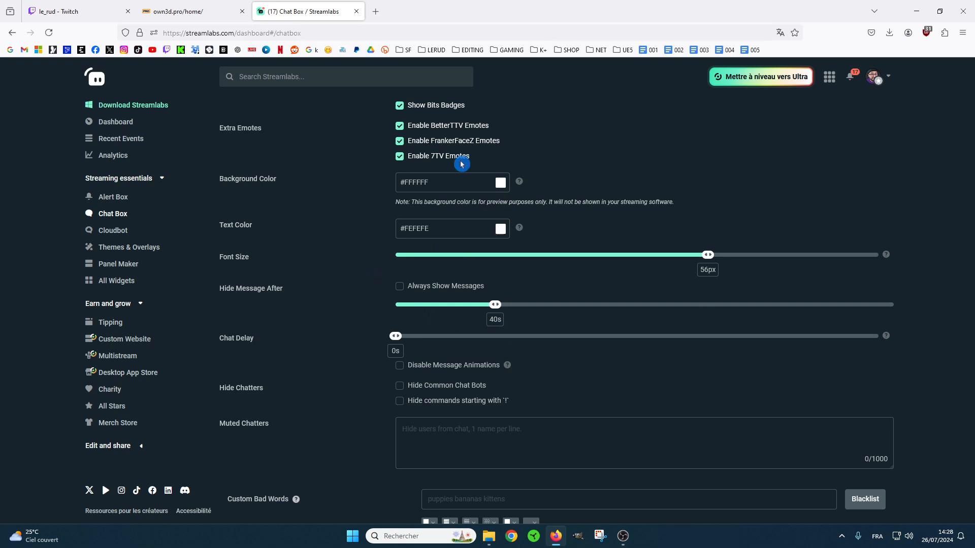
{"action": "left_click", "coordinate": [399, 287]}
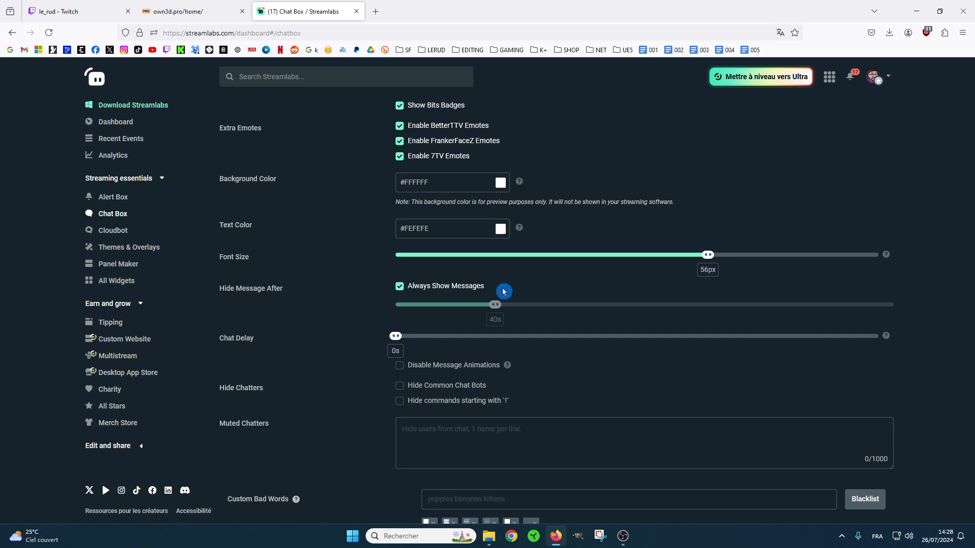
{"action": "left_click", "coordinate": [370, 275]}
Review the chat delay, hidden chatters and muted chatters options, and save the chat box settings.
{"action": "scroll", "coordinate": [376, 233], "scroll_direction": "down", "scroll_amount": 2}
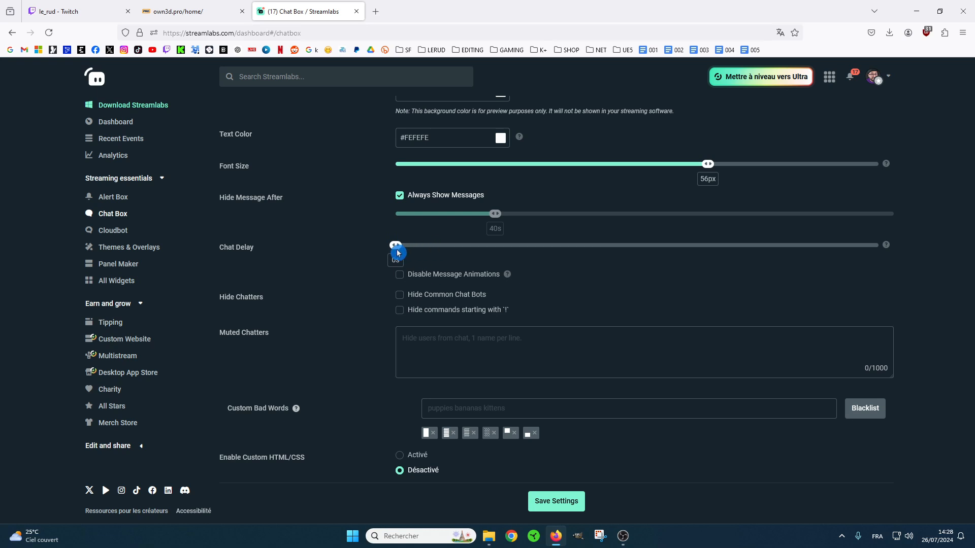
{"action": "left_click", "coordinate": [407, 298]}
{"action": "left_click", "coordinate": [375, 321]}
{"action": "left_click", "coordinate": [481, 340]}
{"action": "scroll", "coordinate": [356, 370], "scroll_direction": "up", "scroll_amount": 3}
{"action": "scroll", "coordinate": [357, 370], "scroll_direction": "up", "scroll_amount": 6}
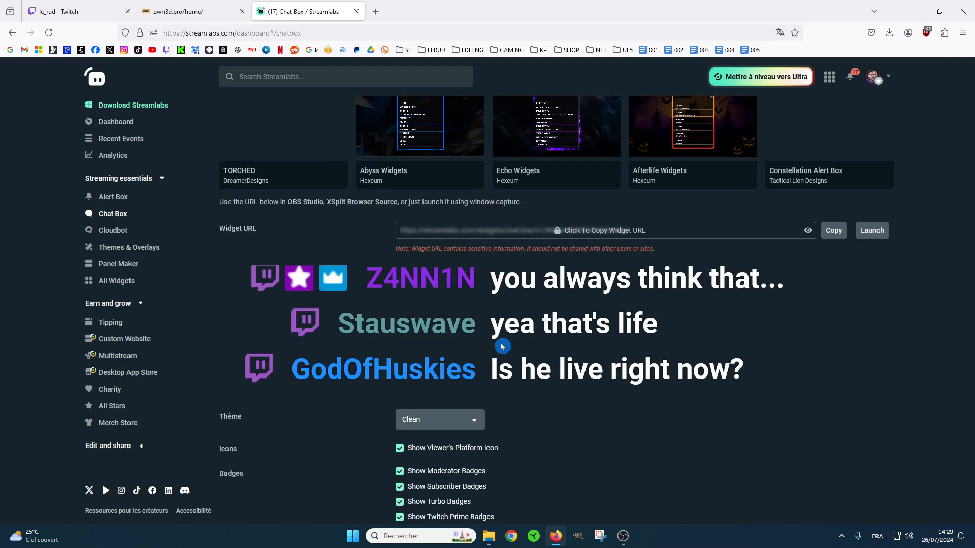
{"action": "scroll", "coordinate": [501, 342], "scroll_direction": "down", "scroll_amount": 3}
{"action": "scroll", "coordinate": [501, 270], "scroll_direction": "down", "scroll_amount": 6}
{"action": "left_click", "coordinate": [552, 507]}
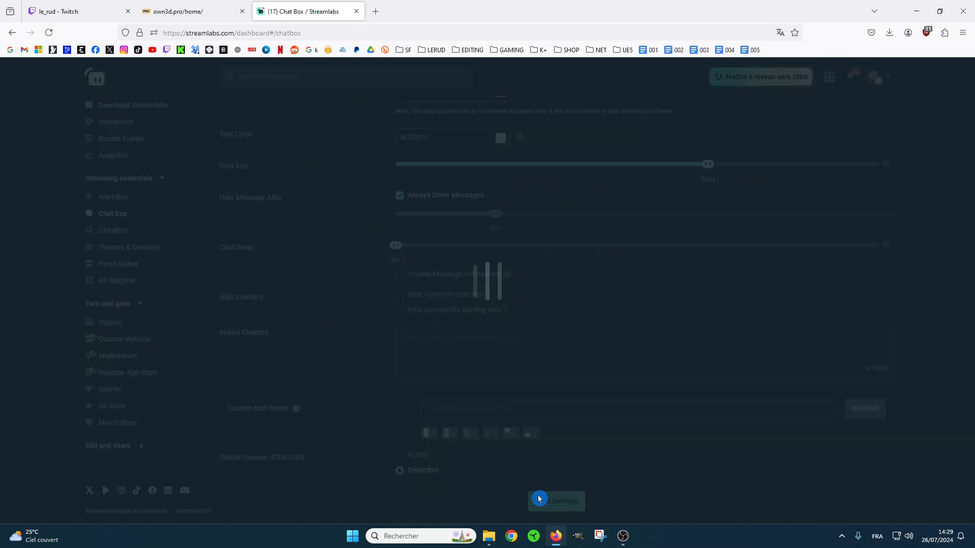
{"action": "scroll", "coordinate": [415, 382], "scroll_direction": "up", "scroll_amount": 1}
{"action": "scroll", "coordinate": [415, 382], "scroll_direction": "up", "scroll_amount": 2}
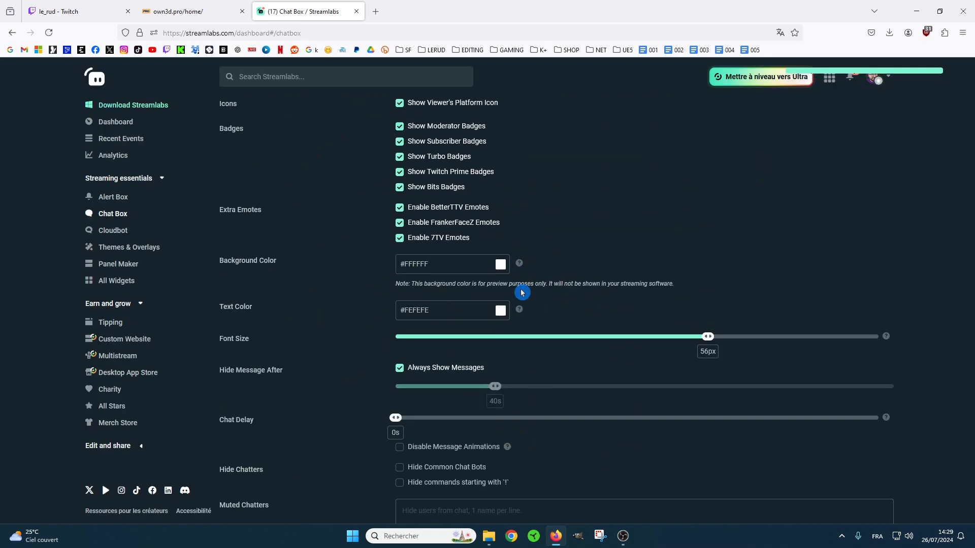
Copy the Streamlabs Chat Box widget URL and accept the notice about keeping it private.
{"action": "scroll", "coordinate": [501, 257], "scroll_direction": "down", "scroll_amount": 3}
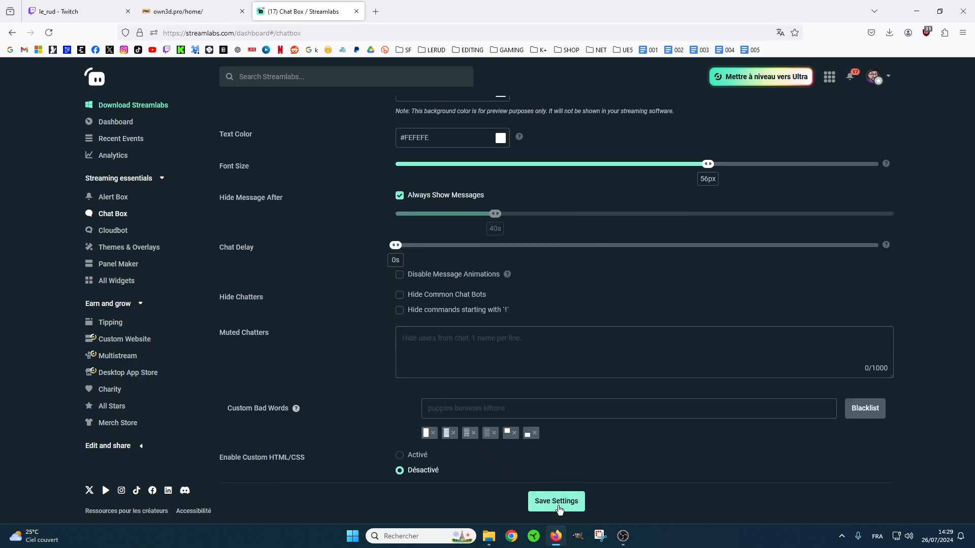
{"action": "scroll", "coordinate": [345, 373], "scroll_direction": "up", "scroll_amount": 10}
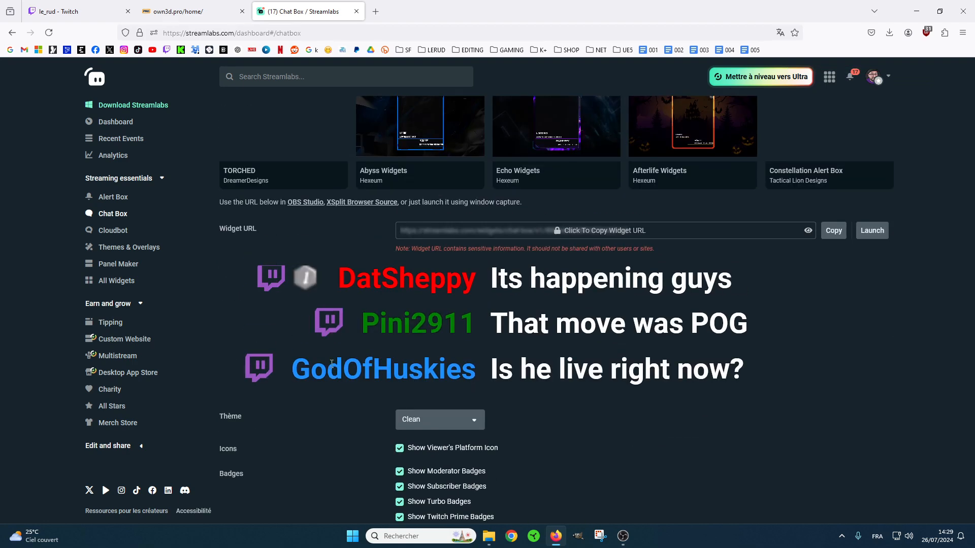
{"action": "left_click", "coordinate": [829, 235]}
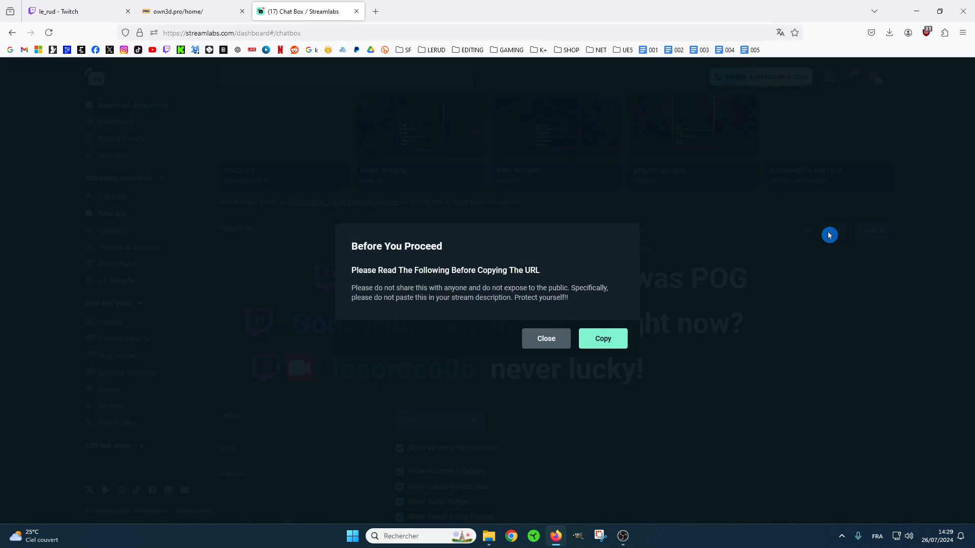
{"action": "left_click", "coordinate": [609, 339]}
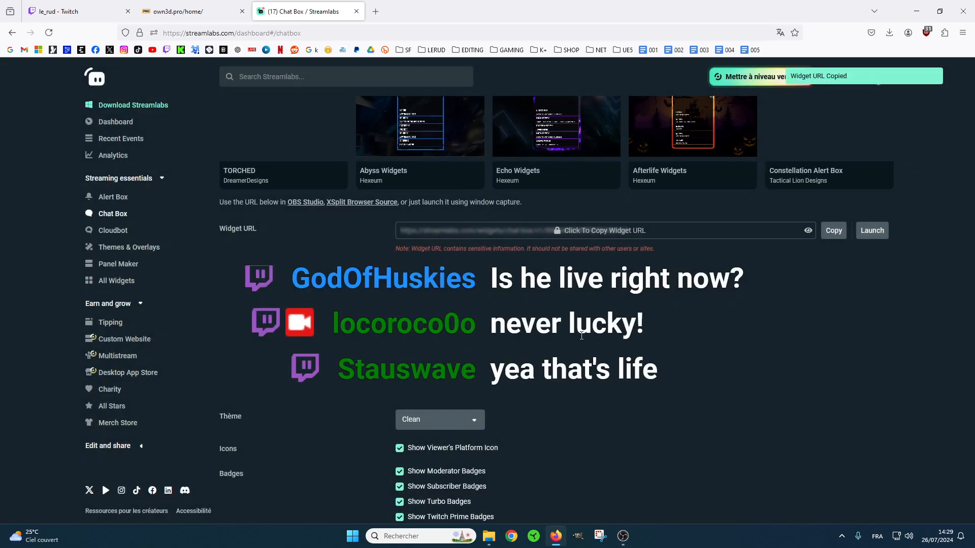
Switch to OBS and create a new browser source named "Chat Streamlabs" in the scene.
{"action": "left_click", "coordinate": [622, 536]}
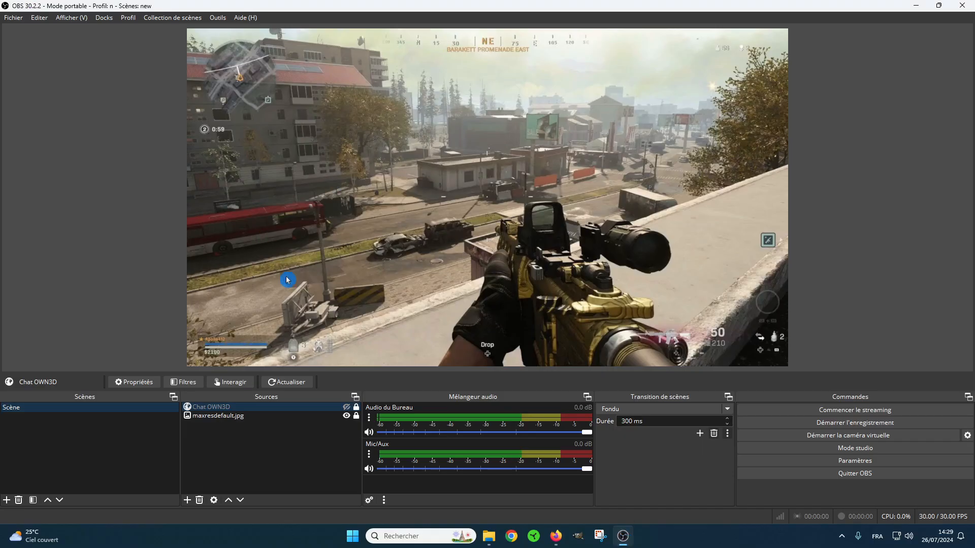
{"action": "left_click", "coordinate": [188, 500]}
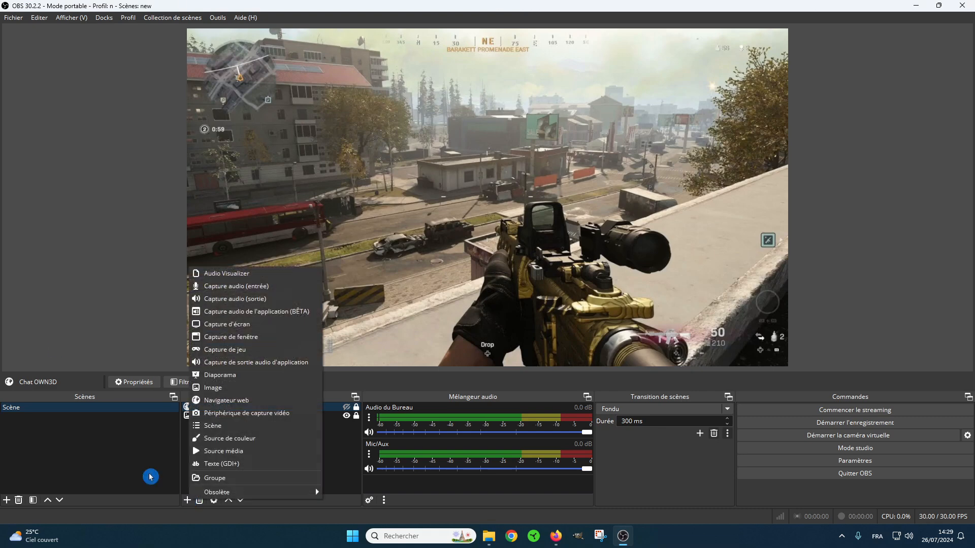
{"action": "left_click", "coordinate": [221, 400]}
{"action": "type", "text": "Chat Streamlabs"}
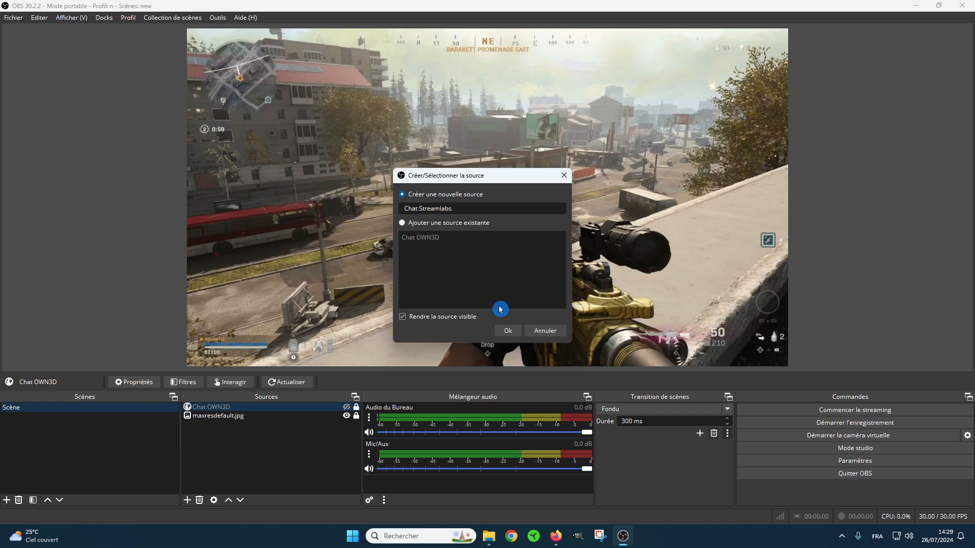
{"action": "left_click", "coordinate": [507, 331]}
Paste the copied widget URL as the source's URL and accept the properties with the default width of 800.
{"action": "left_click_drag", "start_coordinate": [477, 279], "coordinate": [350, 279]}
{"action": "key", "text": "ctrl+v"}
{"action": "left_click", "coordinate": [368, 294]}
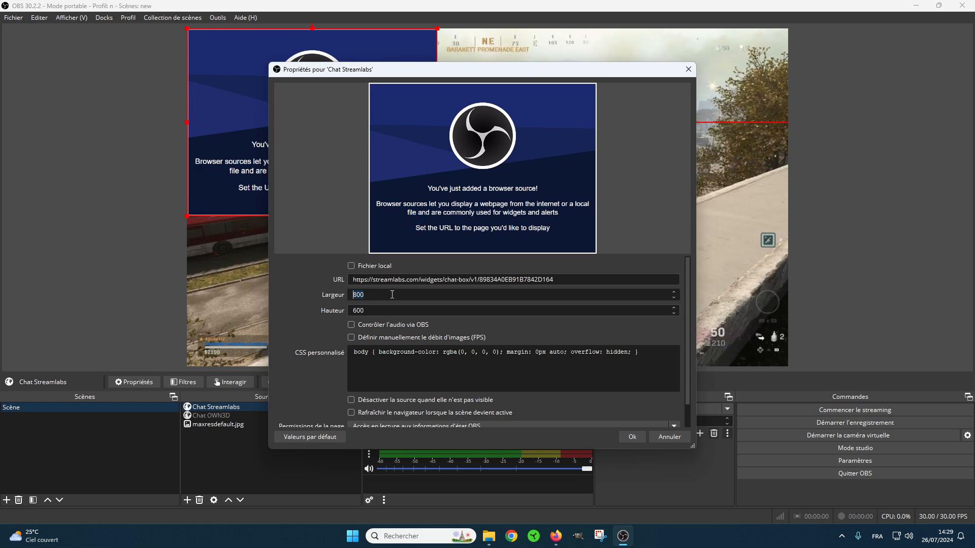
{"action": "left_click", "coordinate": [631, 437]}
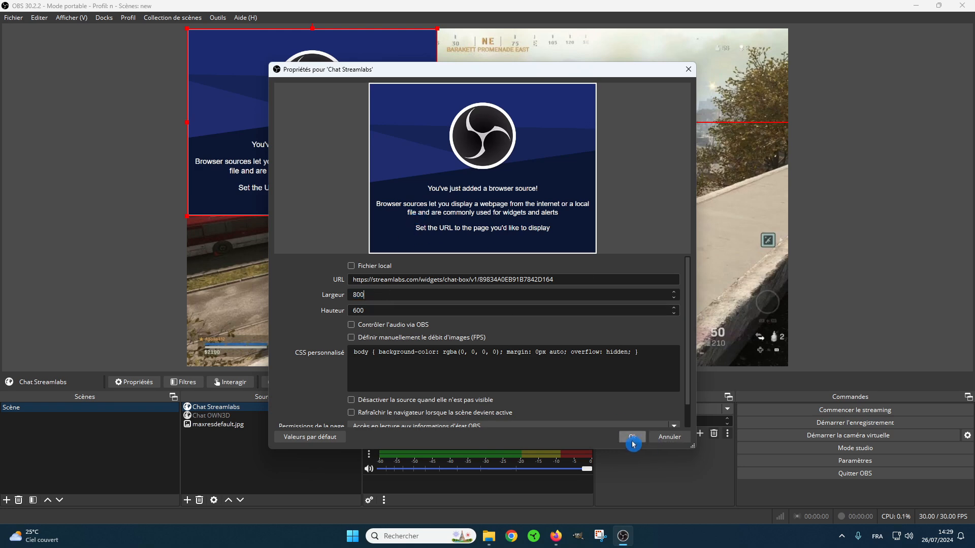
Try a width of 200 on the Chat Streamlabs source and move it to about 263 px from the scene's right edge.
{"action": "left_click", "coordinate": [346, 206]}
{"action": "left_click_drag", "start_coordinate": [384, 212], "coordinate": [617, 203]}
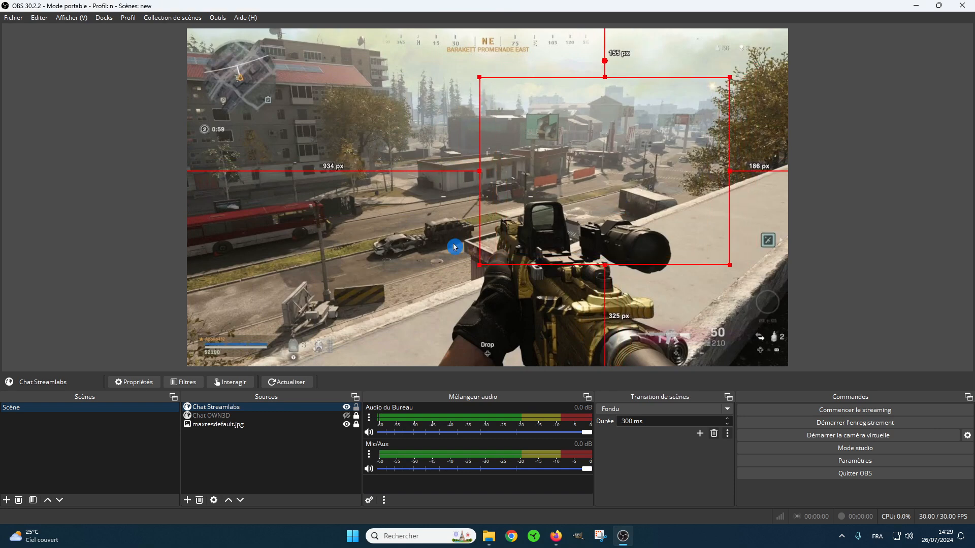
{"action": "double_click", "coordinate": [203, 407]}
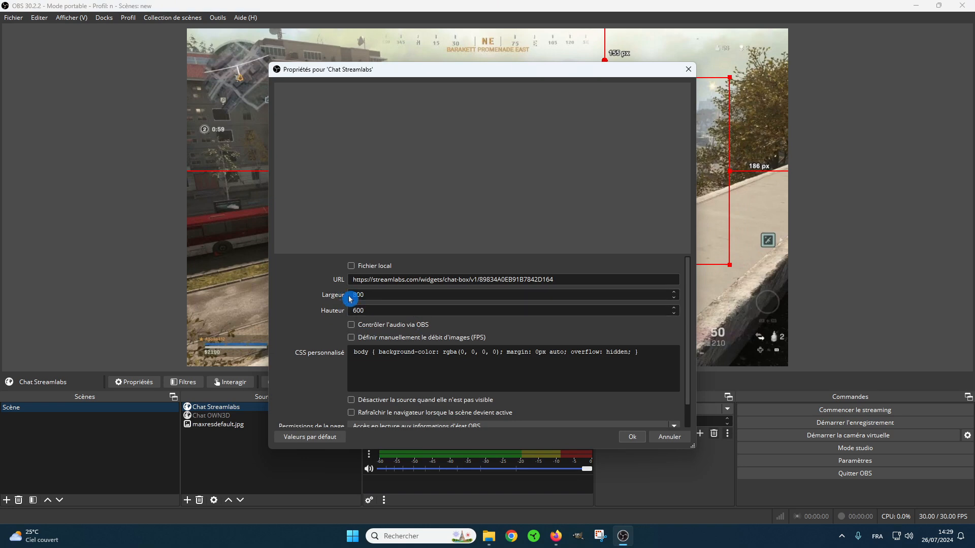
{"action": "left_click_drag", "start_coordinate": [367, 294], "coordinate": [350, 295]}
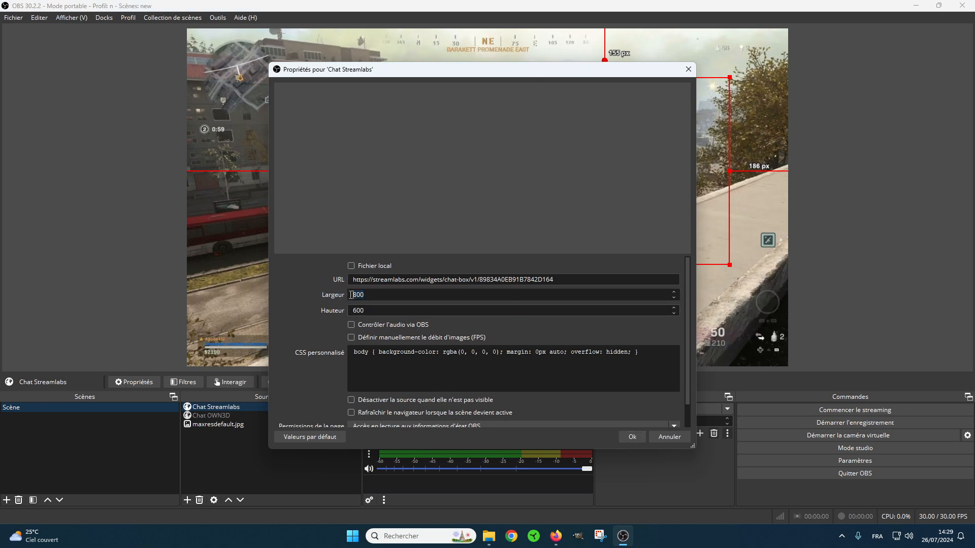
{"action": "type", "text": "200"}
{"action": "left_click", "coordinate": [632, 437]}
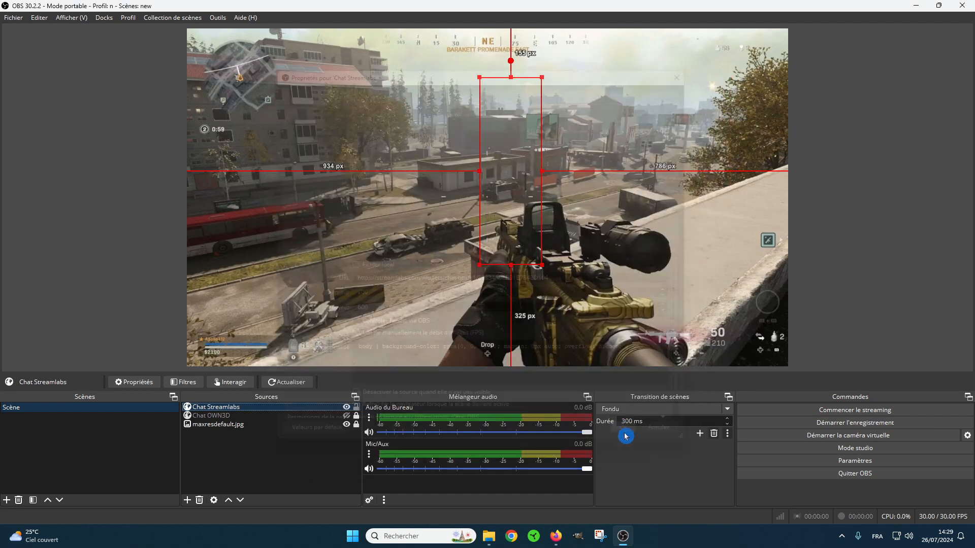
{"action": "left_click_drag", "start_coordinate": [518, 237], "coordinate": [681, 240]}
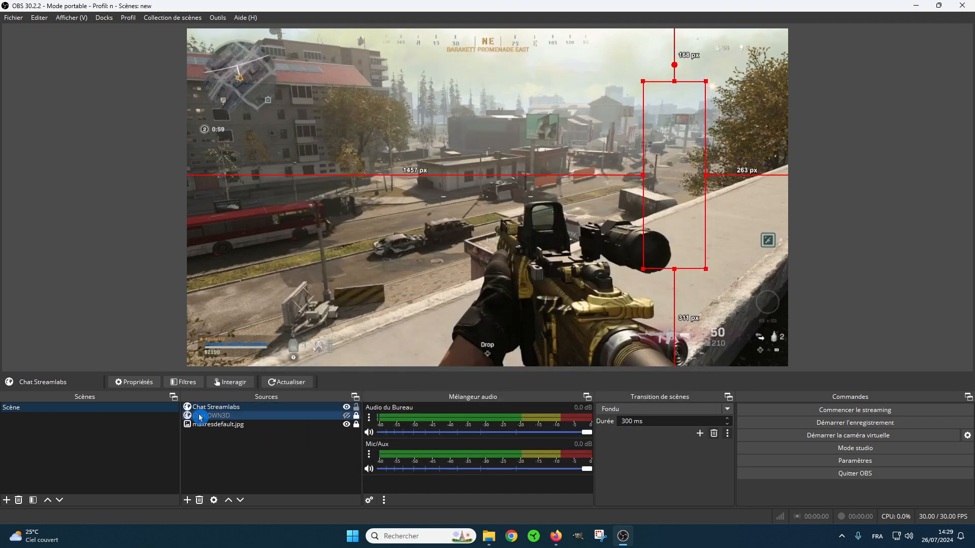
Set the Chat Streamlabs source's width to 800 and place it against the scene's right edge, about 182 px below the top.
{"action": "double_click", "coordinate": [220, 408]}
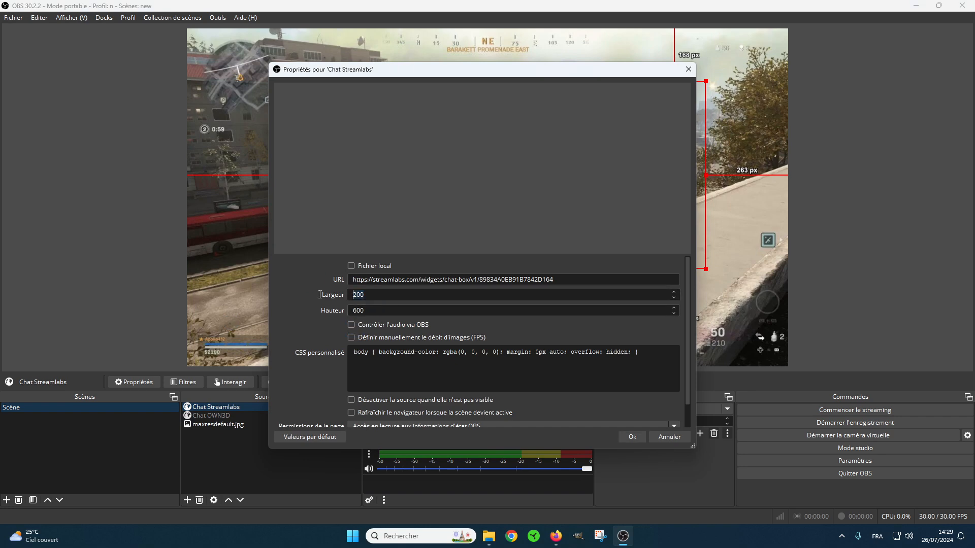
{"action": "type", "text": "800"}
{"action": "left_click", "coordinate": [632, 437]}
{"action": "left_click_drag", "start_coordinate": [675, 247], "coordinate": [585, 248]}
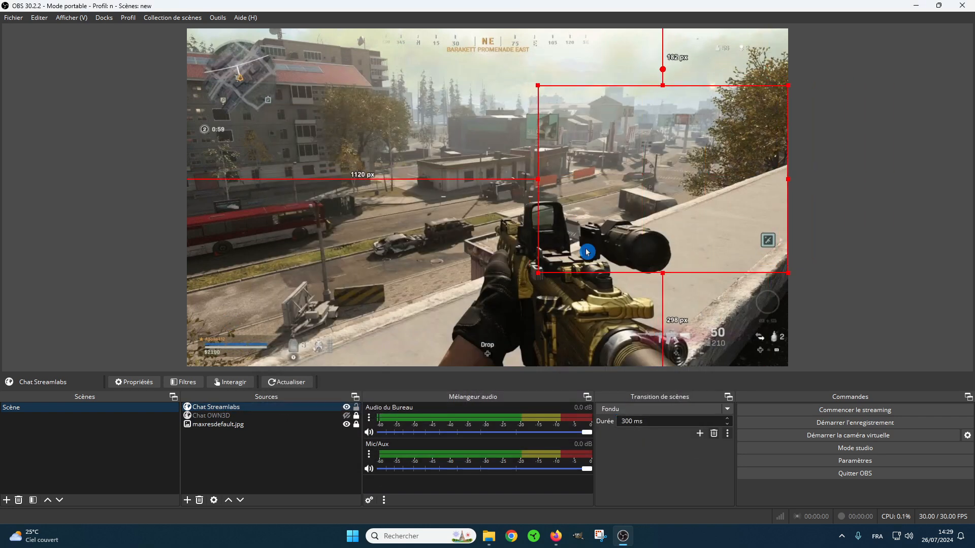
Arrange OBS and the browser side by side and send the test message "hey hey hey" in the Twitch chat.
{"action": "mouse_move", "coordinate": [937, 6]}
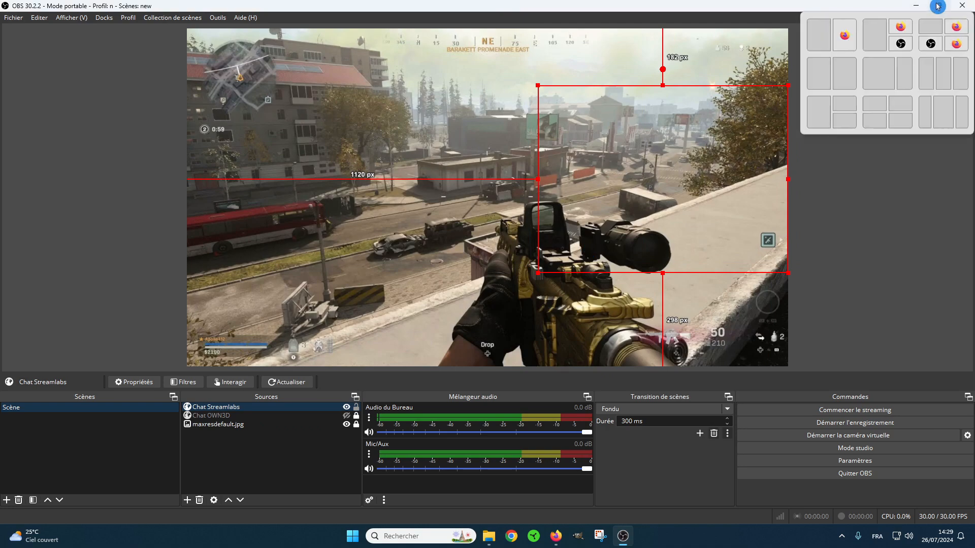
{"action": "left_click", "coordinate": [846, 72]}
{"action": "left_click", "coordinate": [152, 102]}
{"action": "key", "text": "Return"}
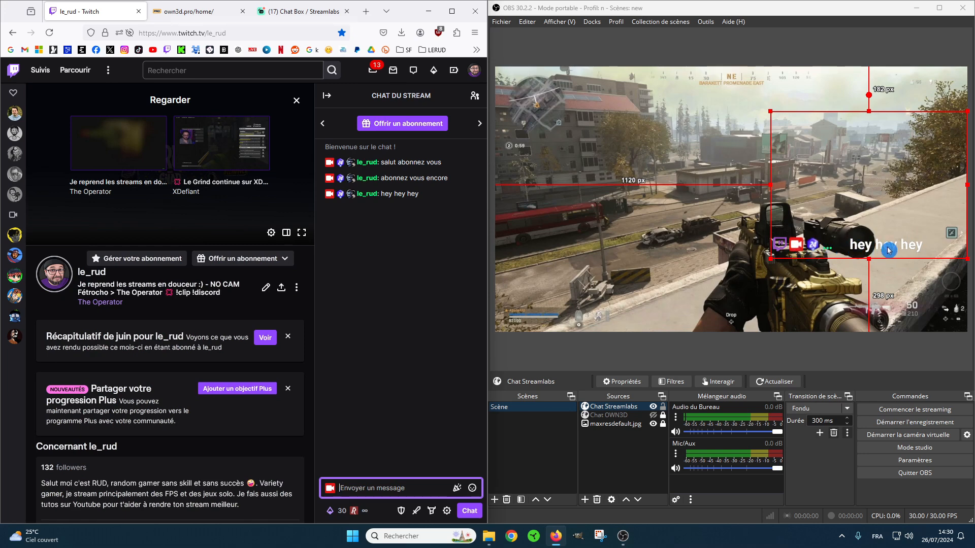
Reduce the Streamlabs chat box font size to about 30 px, save it, and test it with "hey hey hey" in the Twitch chat.
{"action": "left_click", "coordinate": [302, 11]}
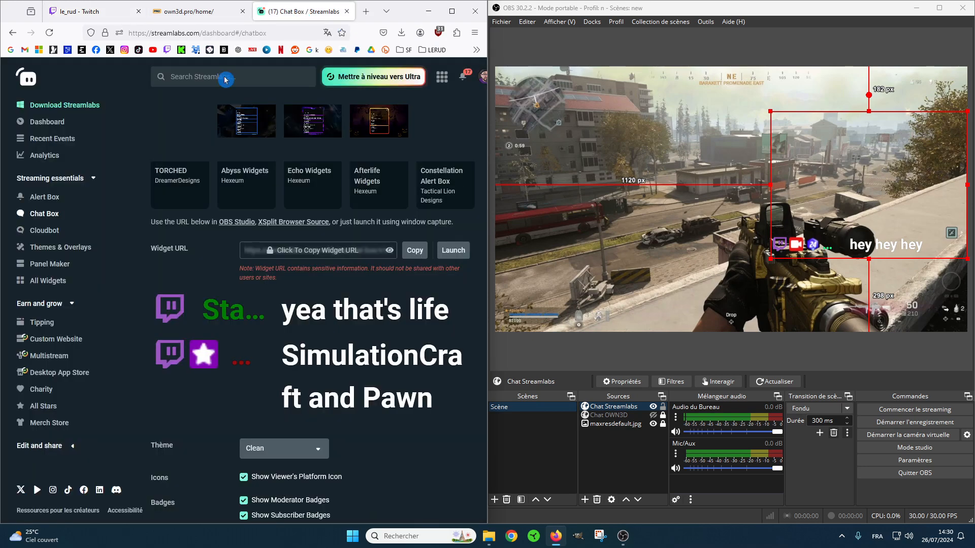
{"action": "scroll", "coordinate": [367, 298], "scroll_direction": "down", "scroll_amount": 8}
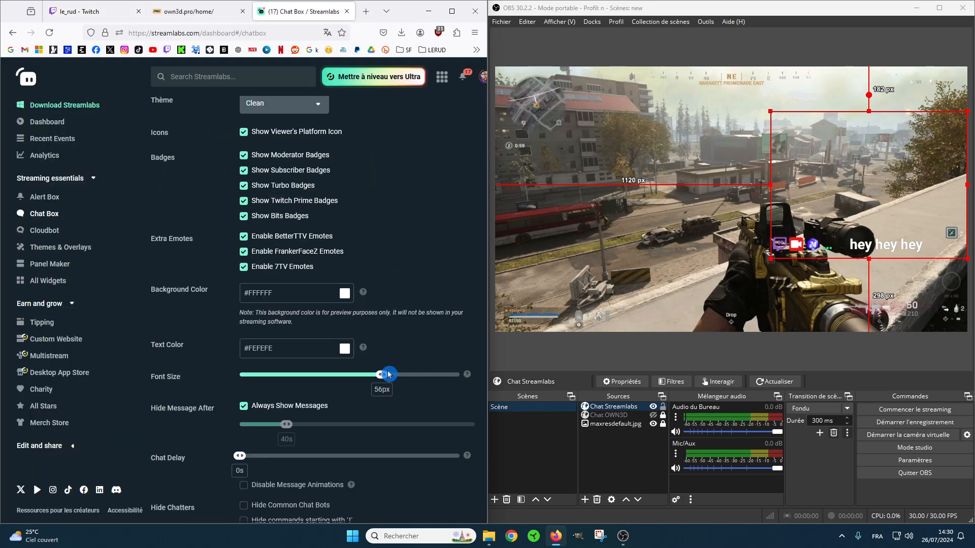
{"action": "left_click_drag", "start_coordinate": [385, 378], "coordinate": [303, 403]}
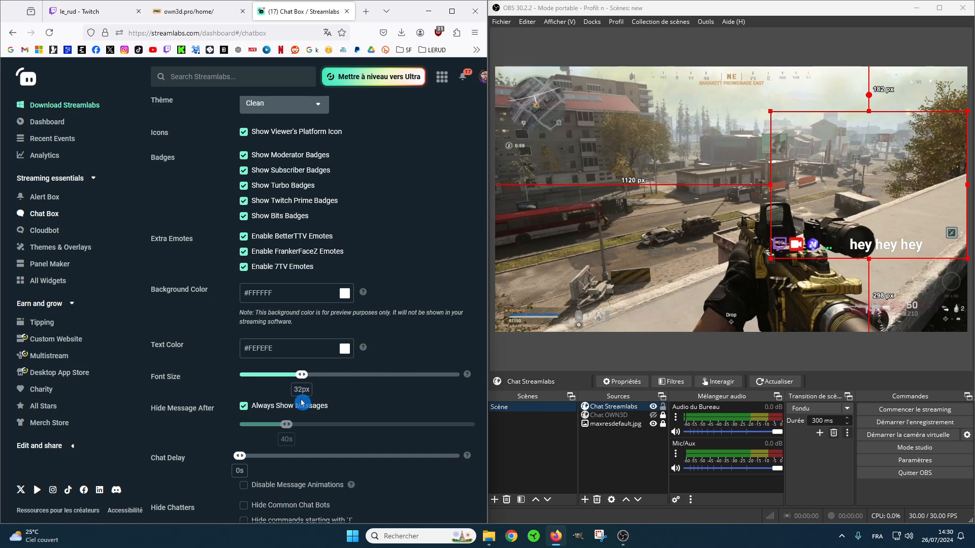
{"action": "scroll", "coordinate": [376, 391], "scroll_direction": "down", "scroll_amount": 4}
{"action": "left_click", "coordinate": [313, 502]}
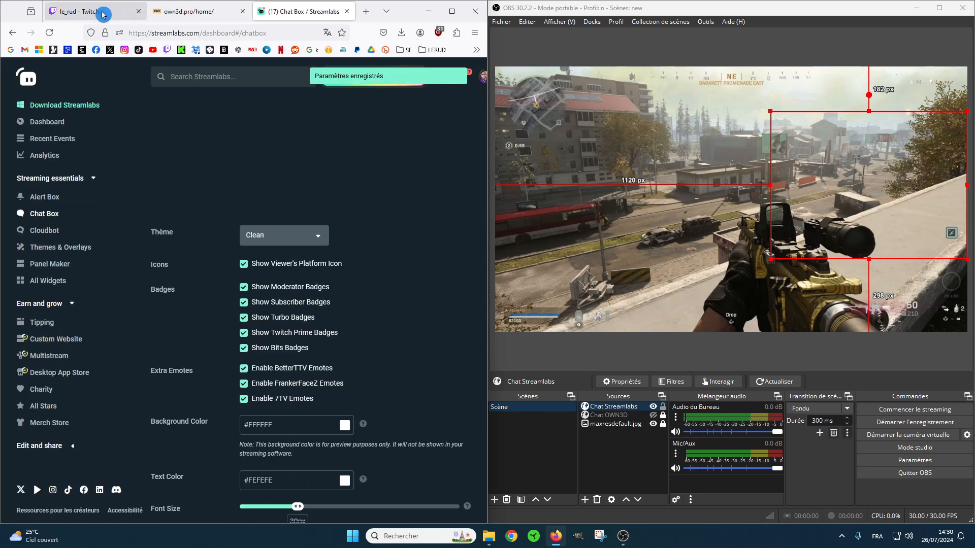
{"action": "left_click", "coordinate": [102, 12]}
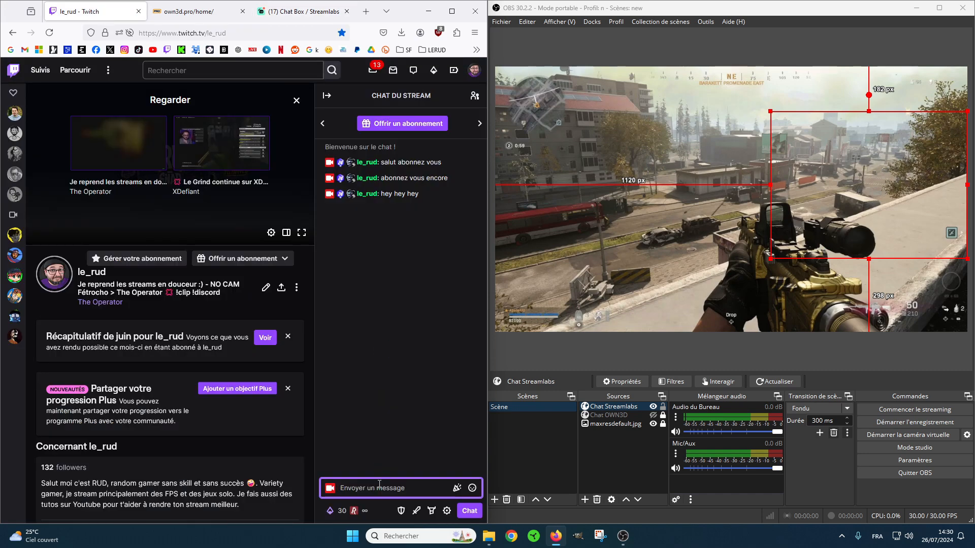
{"action": "key", "text": "Return"}
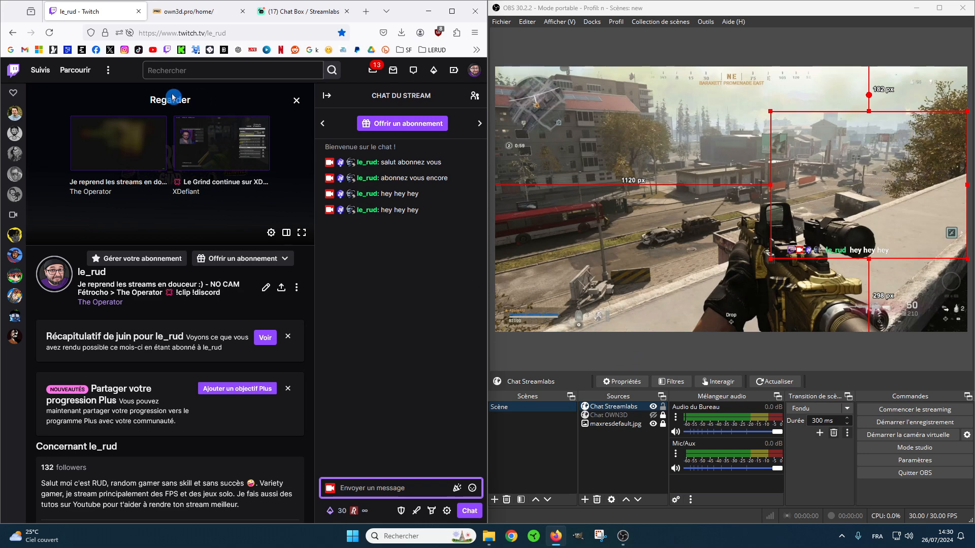
Set the Streamlabs chat box font size to 34 px, save it, and send "hey hey hey" in the Twitch chat again.
{"action": "left_click", "coordinate": [284, 12]}
{"action": "scroll", "coordinate": [365, 355], "scroll_direction": "down", "scroll_amount": 3}
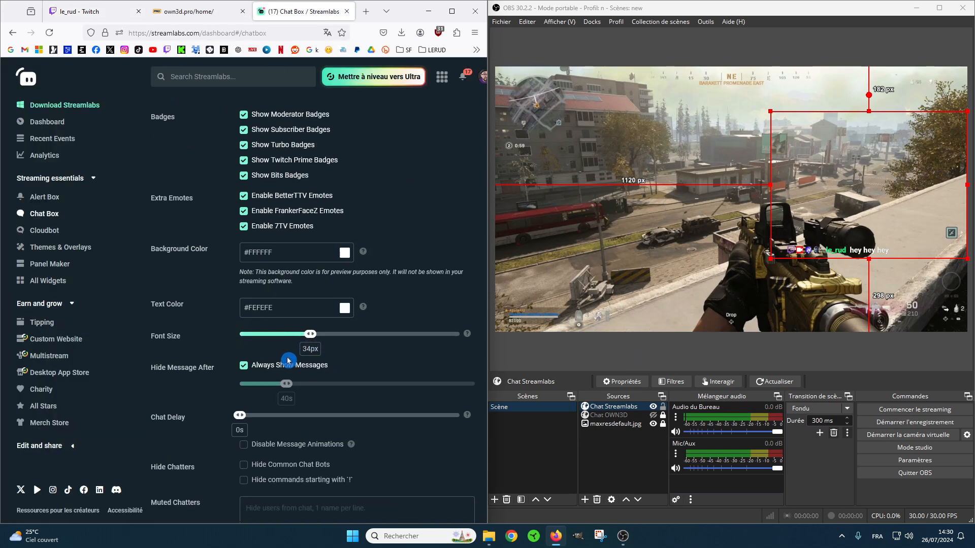
{"action": "scroll", "coordinate": [361, 476], "scroll_direction": "down", "scroll_amount": 3}
{"action": "left_click", "coordinate": [329, 500]}
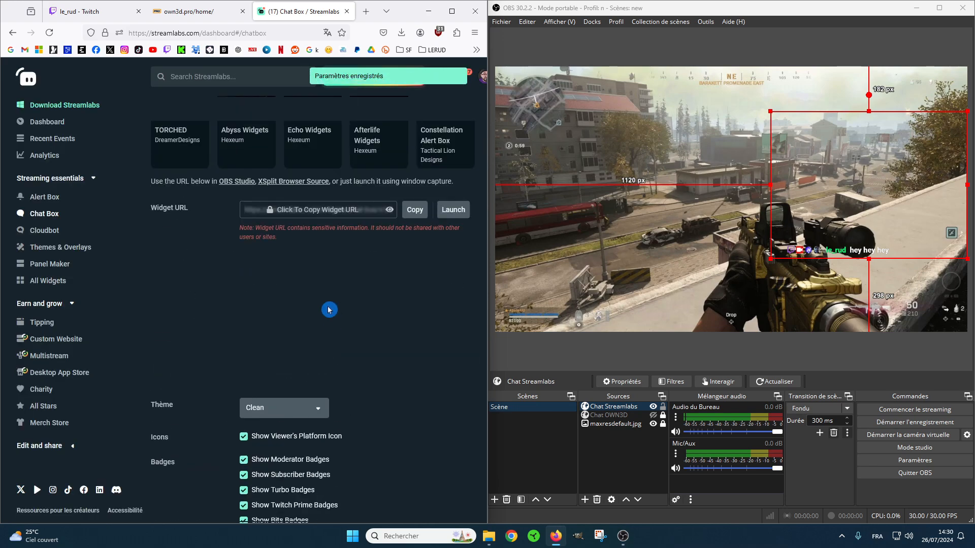
{"action": "left_click", "coordinate": [94, 14]}
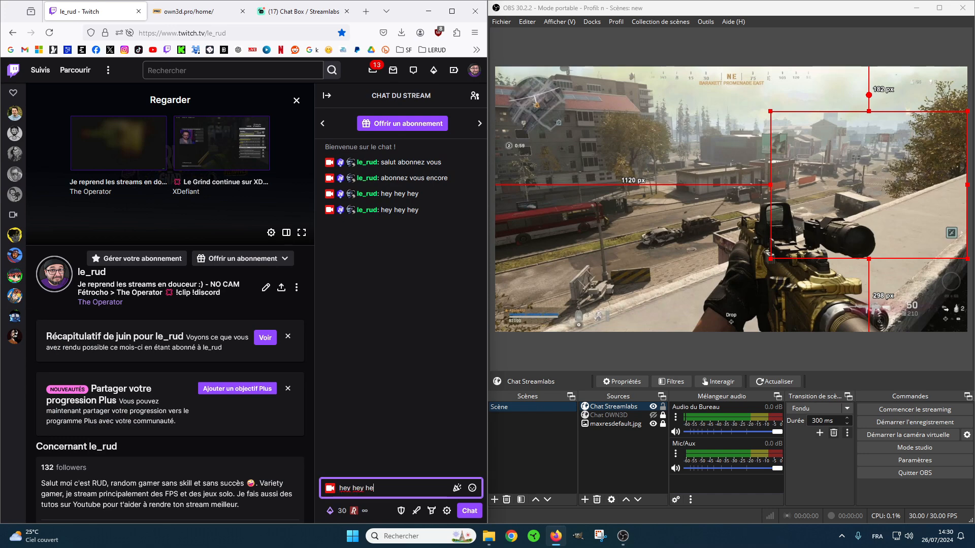
{"action": "key", "text": "Return"}
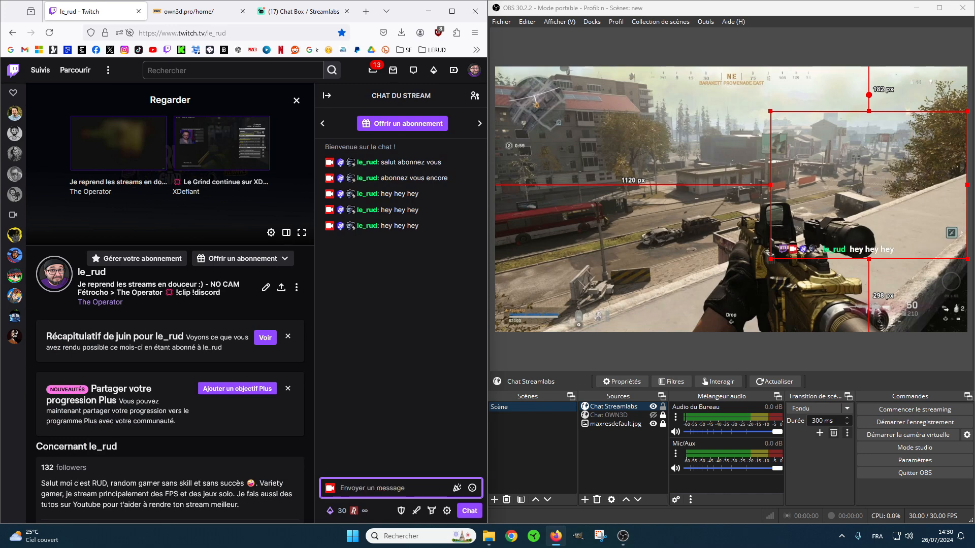
Move the chat source to about 29 px from the scene's left edge, then return to the Streamlabs page in a maximized browser.
{"action": "left_click_drag", "start_coordinate": [899, 258], "coordinate": [624, 243]}
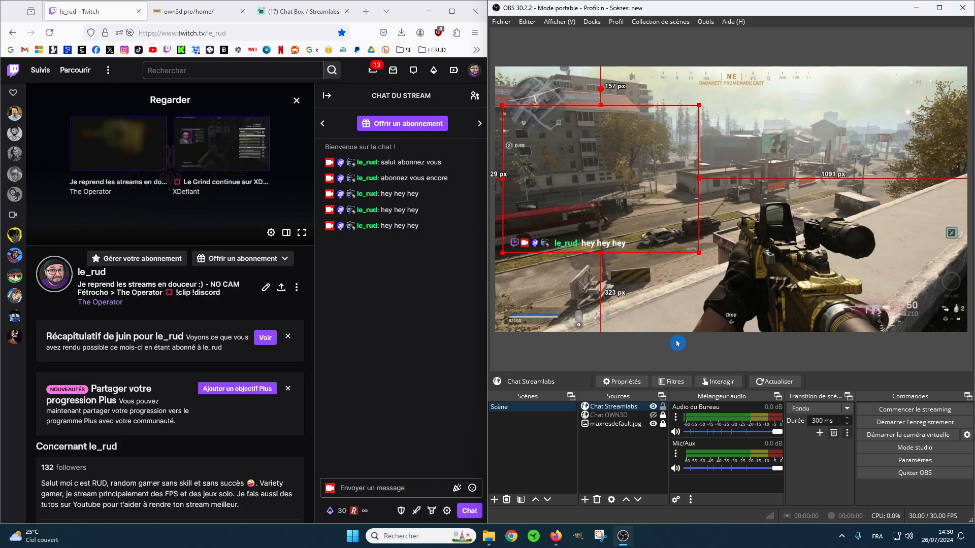
{"action": "left_click", "coordinate": [452, 11]}
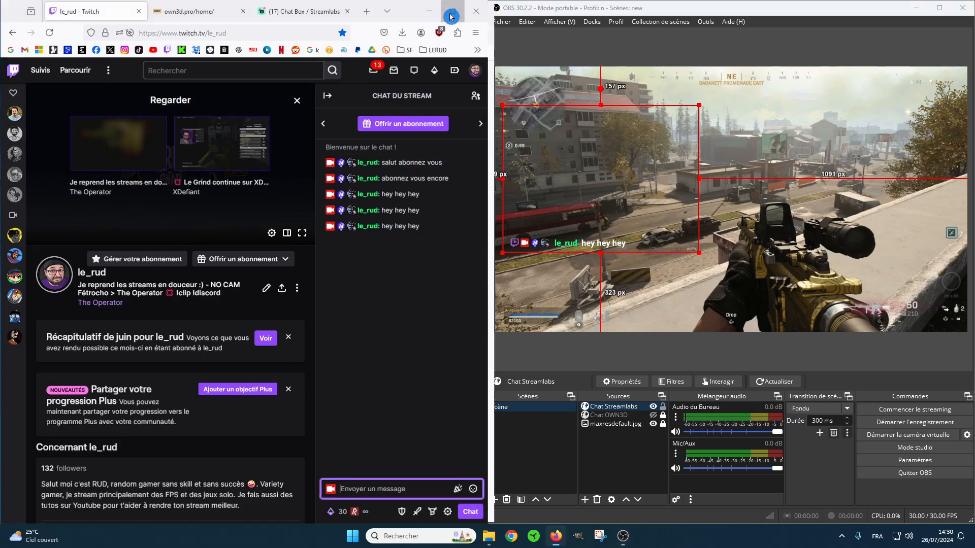
{"action": "left_click", "coordinate": [305, 11]}
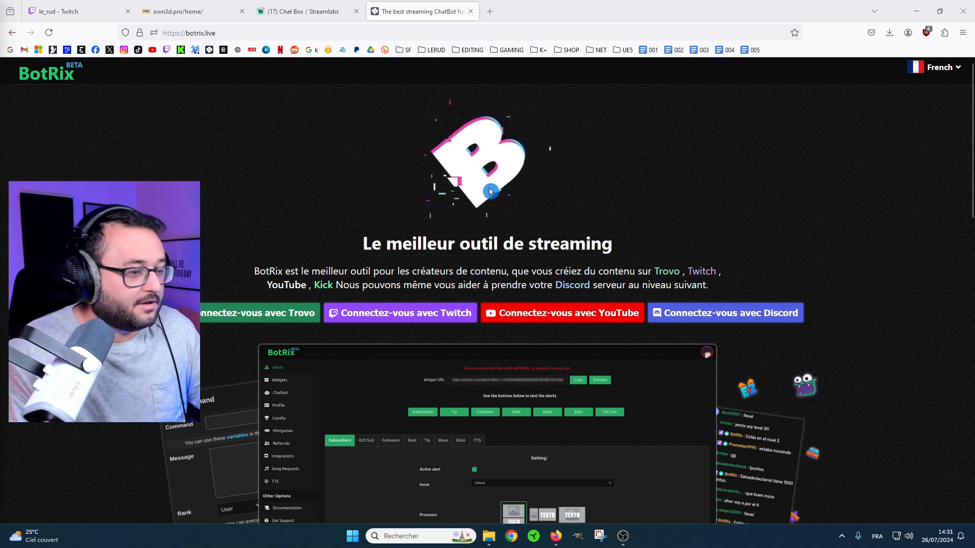
Connect to BotRix with the Twitch account and open the Chat widget's options.
{"action": "left_click", "coordinate": [382, 322]}
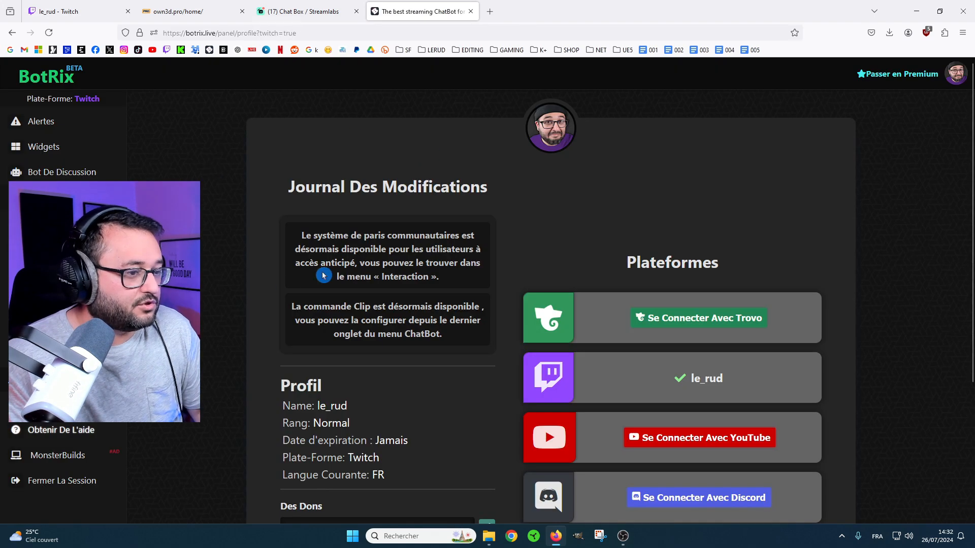
{"action": "left_click", "coordinate": [37, 151]}
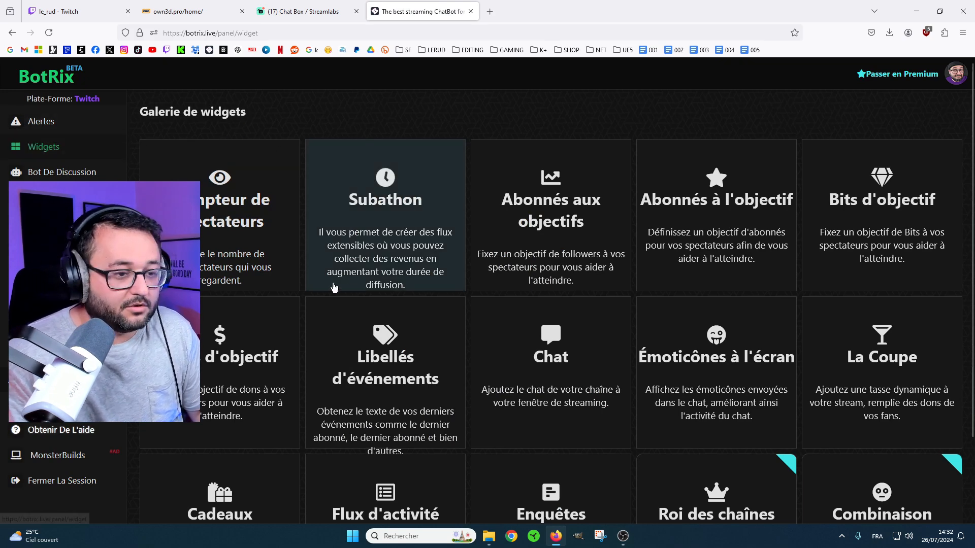
{"action": "left_click", "coordinate": [523, 354]}
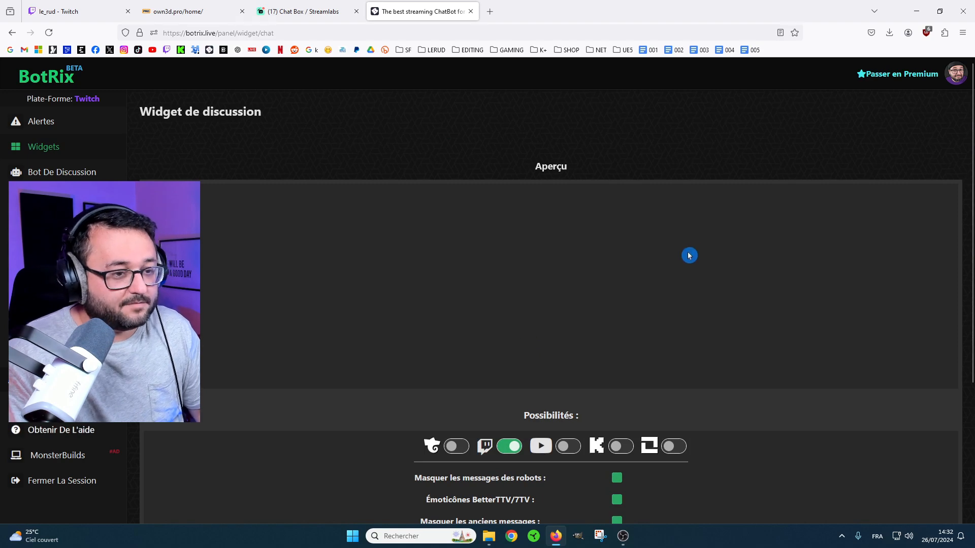
{"action": "scroll", "coordinate": [785, 217], "scroll_direction": "down", "scroll_amount": 3}
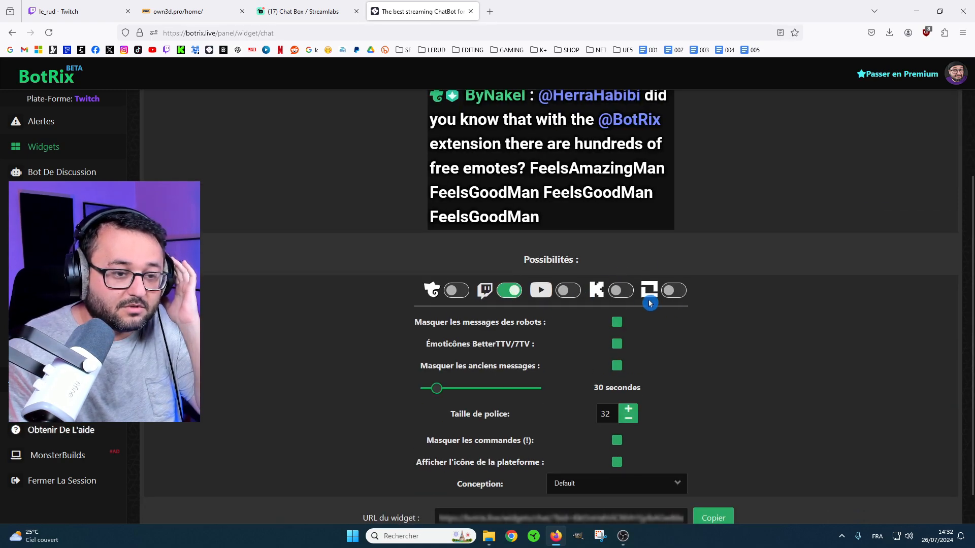
Set the BotRix chat widget's design to Transparent and check its preview.
{"action": "scroll", "coordinate": [746, 312], "scroll_direction": "up", "scroll_amount": 3}
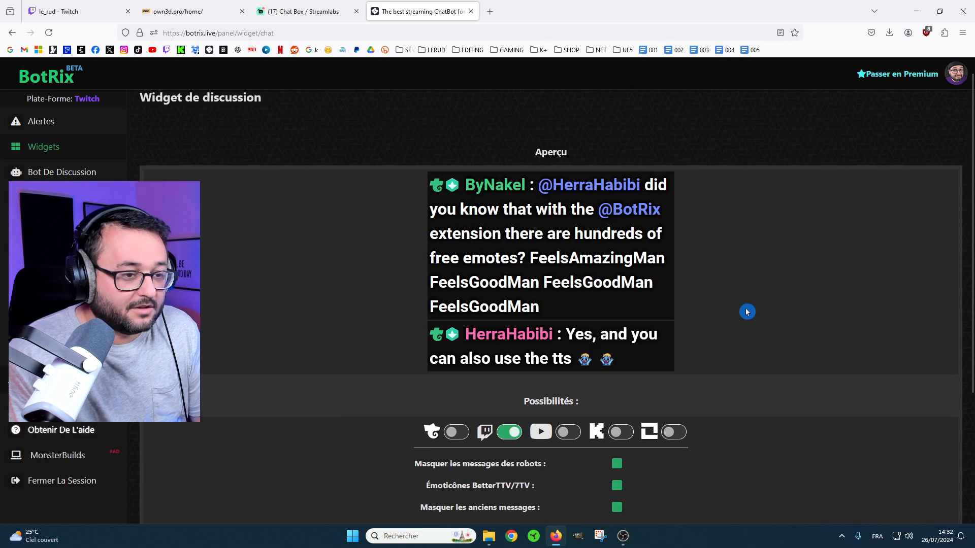
{"action": "scroll", "coordinate": [776, 302], "scroll_direction": "down", "scroll_amount": 3}
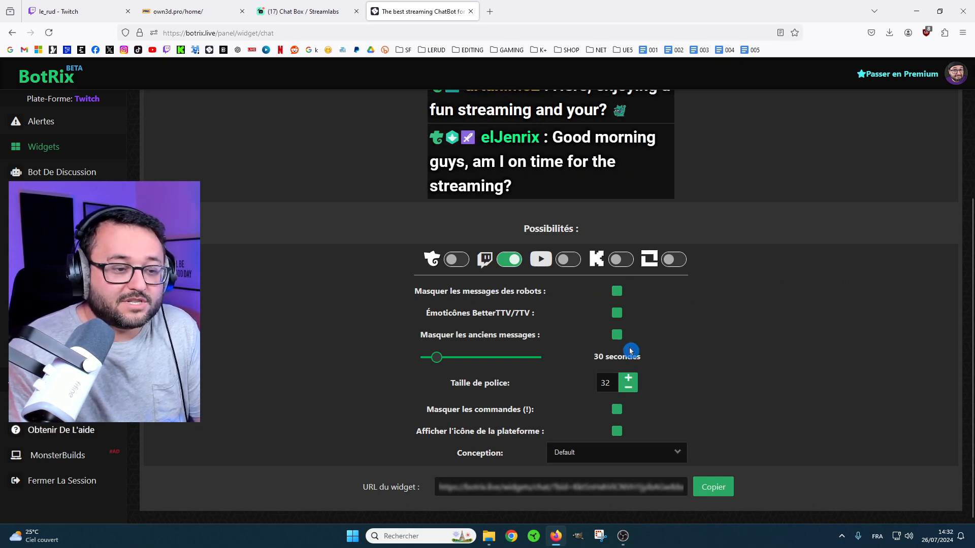
{"action": "scroll", "coordinate": [746, 337], "scroll_direction": "up", "scroll_amount": 4}
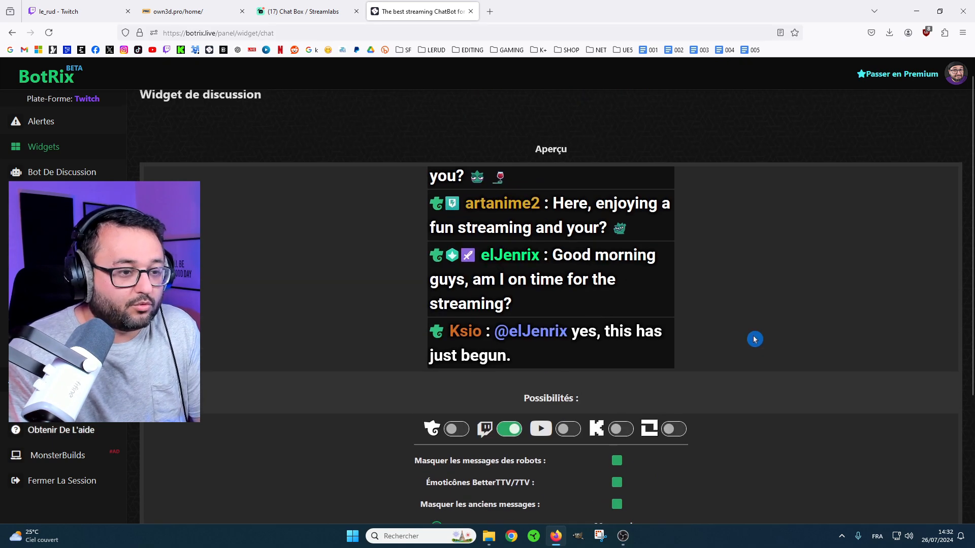
{"action": "scroll", "coordinate": [631, 303], "scroll_direction": "down", "scroll_amount": 4}
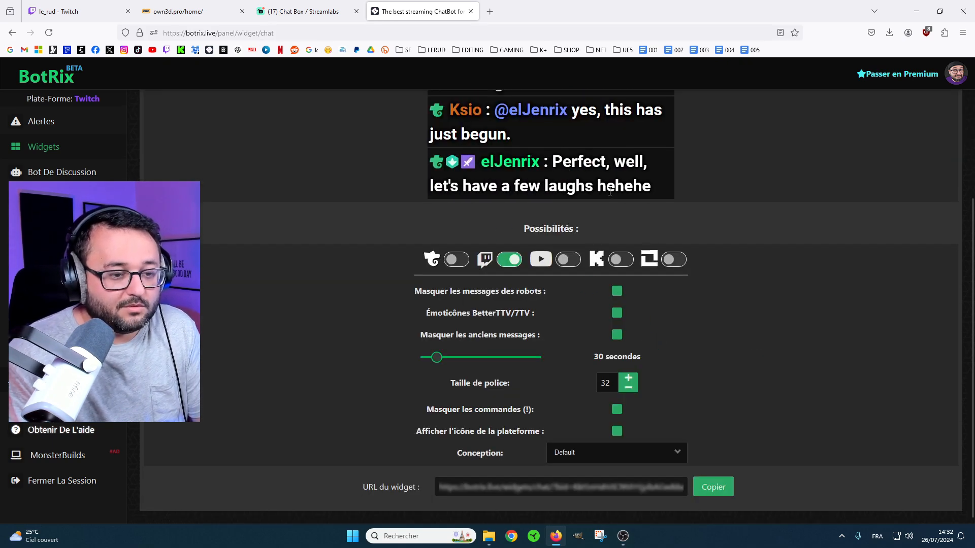
{"action": "left_click", "coordinate": [673, 452]}
{"action": "left_click", "coordinate": [577, 303]}
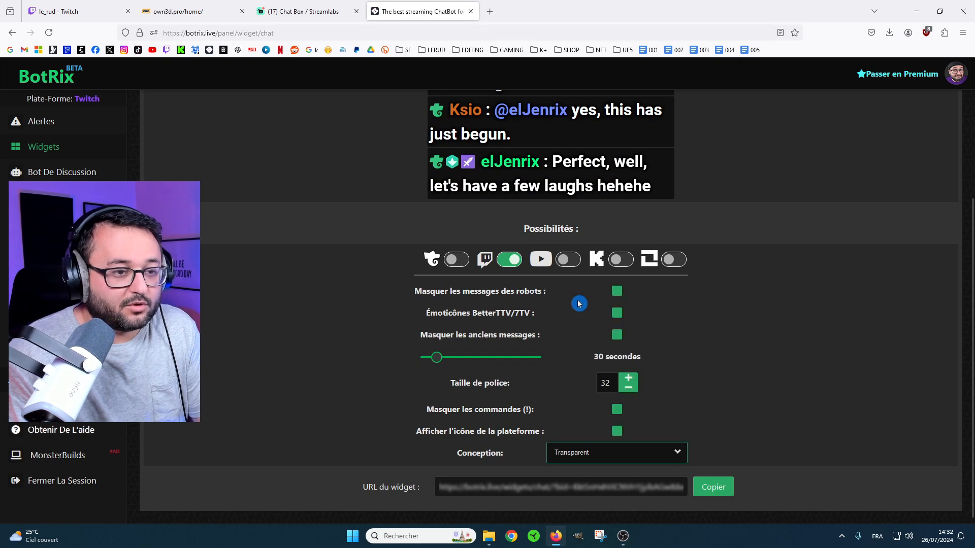
{"action": "scroll", "coordinate": [761, 299], "scroll_direction": "up", "scroll_amount": 3}
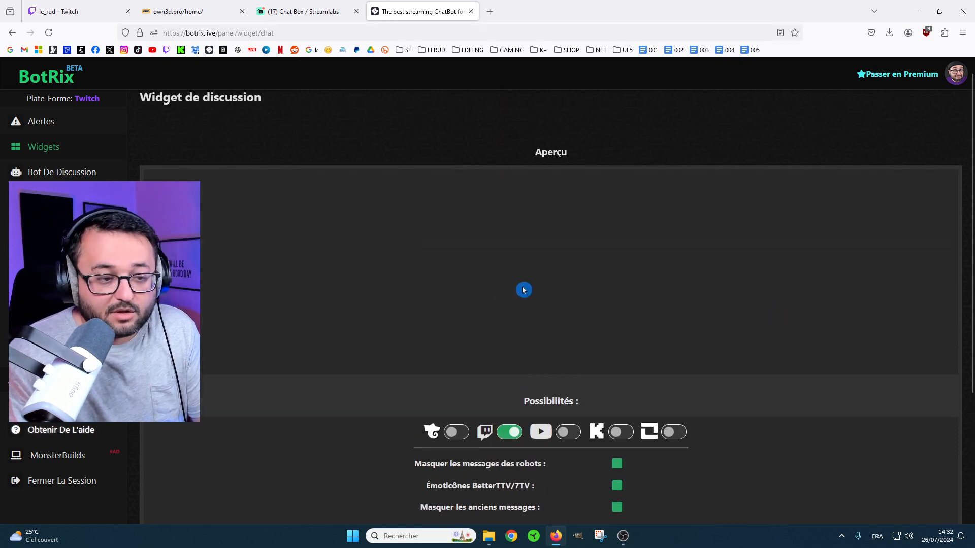
{"action": "scroll", "coordinate": [569, 275], "scroll_direction": "down", "scroll_amount": 3}
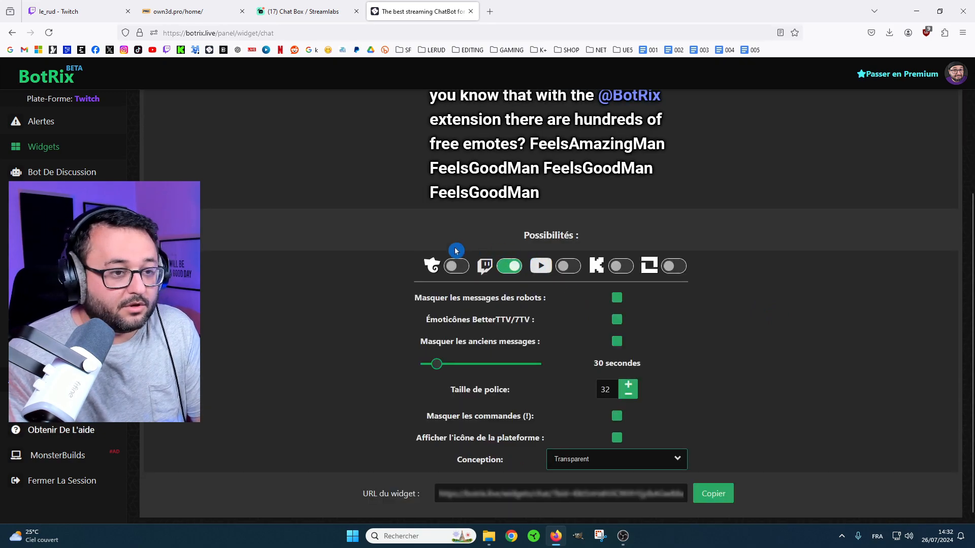
{"action": "scroll", "coordinate": [549, 248], "scroll_direction": "up", "scroll_amount": 3}
{"action": "scroll", "coordinate": [436, 293], "scroll_direction": "down", "scroll_amount": 3}
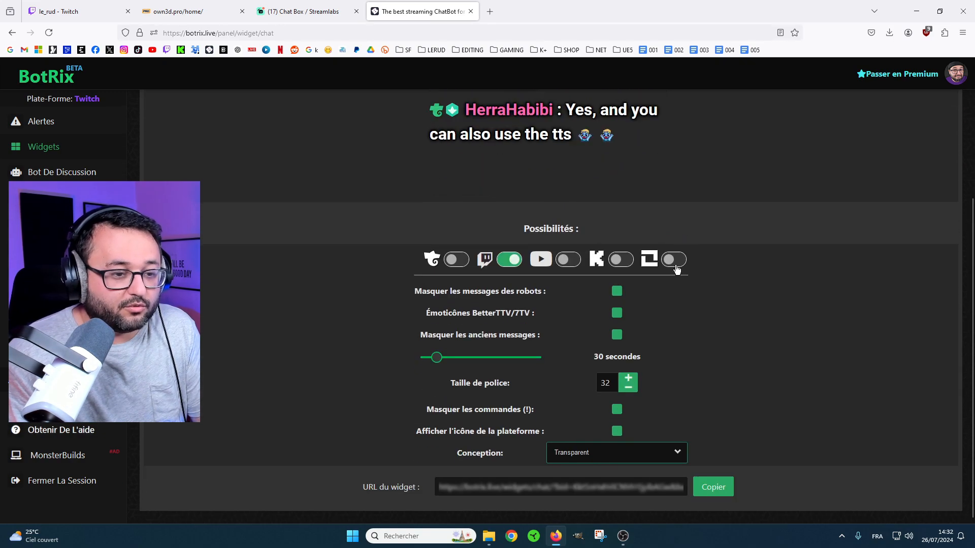
Switch the chat widget's design to Bubbles and check the preview messages.
{"action": "left_click", "coordinate": [675, 453]}
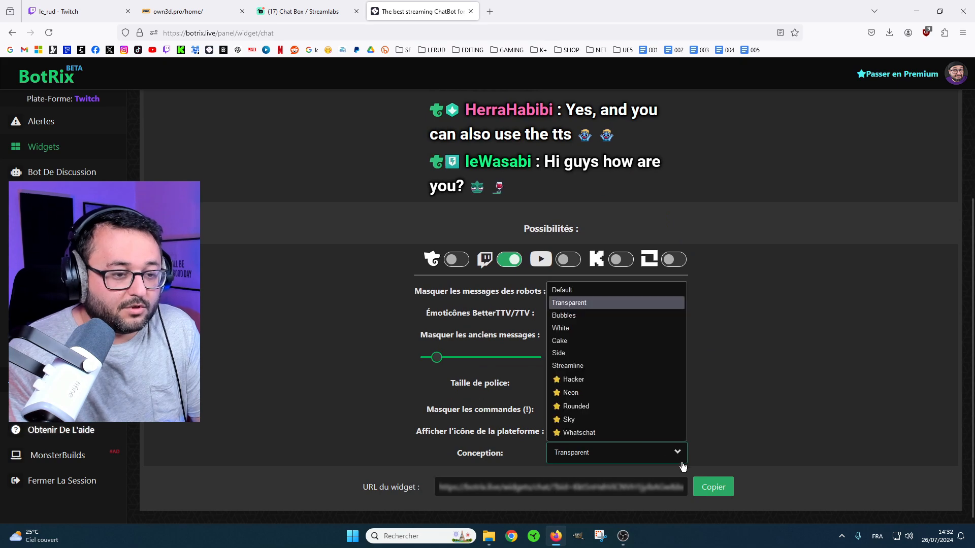
{"action": "left_click", "coordinate": [570, 316]}
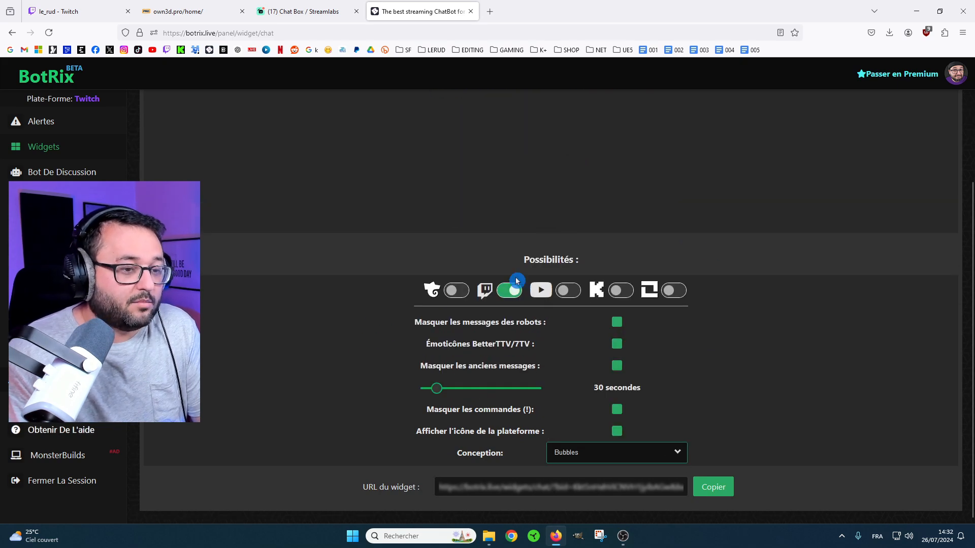
{"action": "scroll", "coordinate": [749, 276], "scroll_direction": "up", "scroll_amount": 3}
{"action": "scroll", "coordinate": [752, 275], "scroll_direction": "down", "scroll_amount": 3}
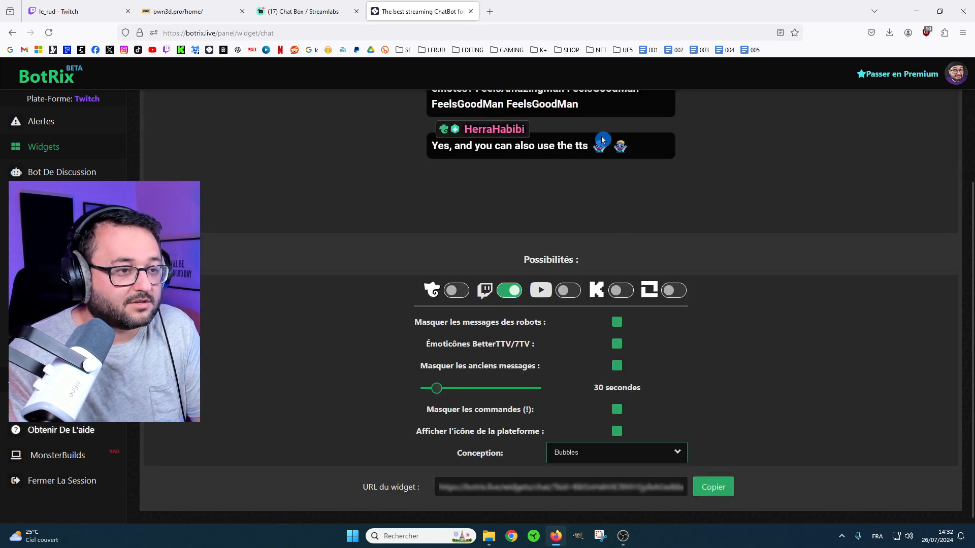
{"action": "scroll", "coordinate": [609, 287], "scroll_direction": "up", "scroll_amount": 3}
{"action": "scroll", "coordinate": [744, 295], "scroll_direction": "down", "scroll_amount": 3}
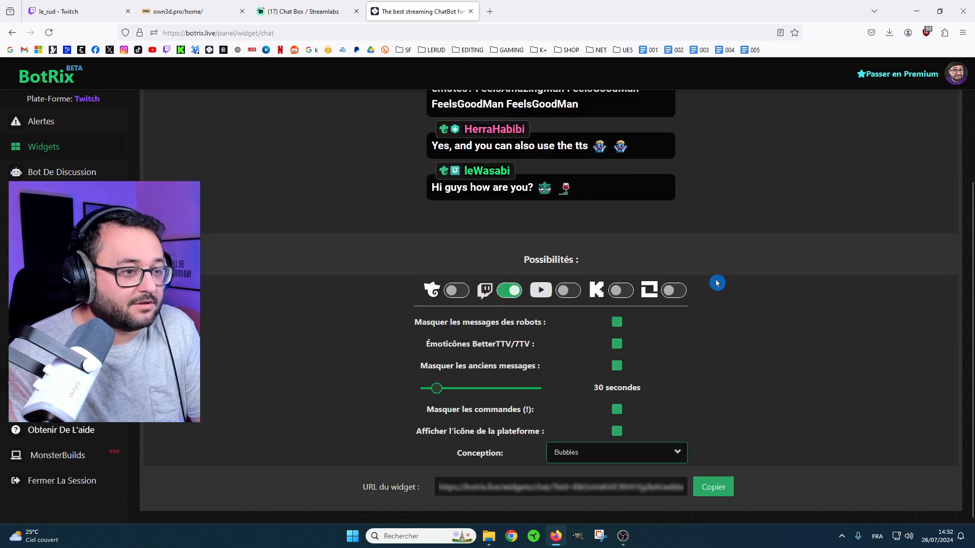
Try the White design on the chat widget and look at its preview.
{"action": "left_click", "coordinate": [675, 453]}
{"action": "left_click", "coordinate": [579, 329]}
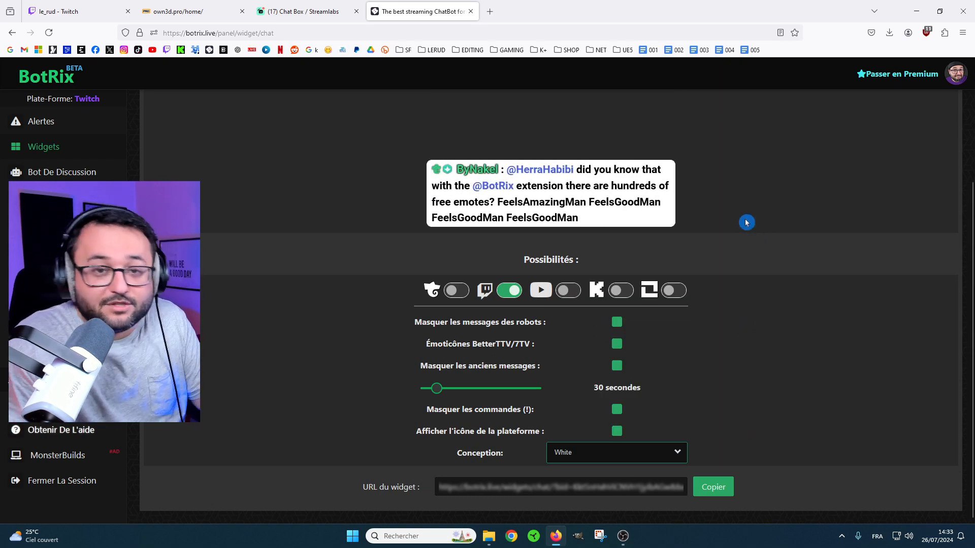
{"action": "scroll", "coordinate": [326, 257], "scroll_direction": "up", "scroll_amount": 3}
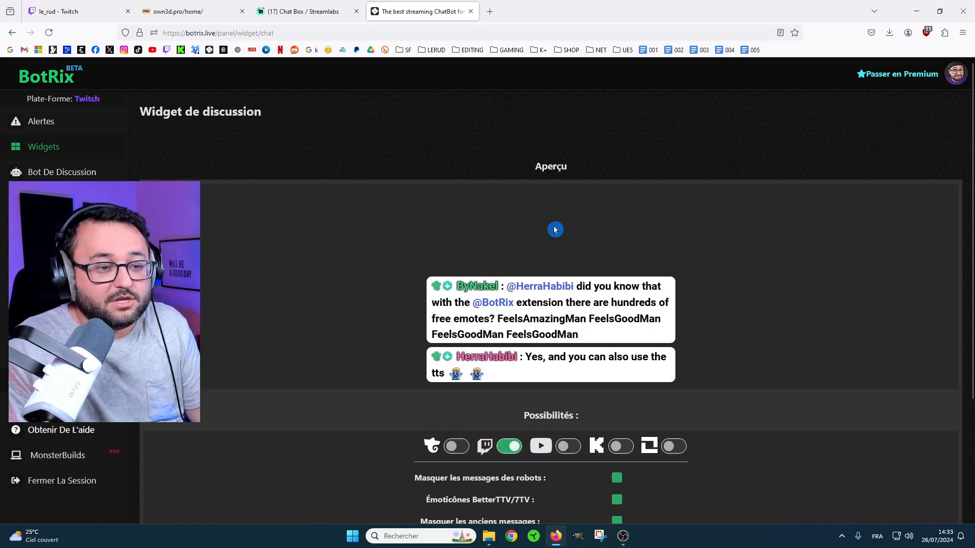
{"action": "scroll", "coordinate": [602, 266], "scroll_direction": "down", "scroll_amount": 3}
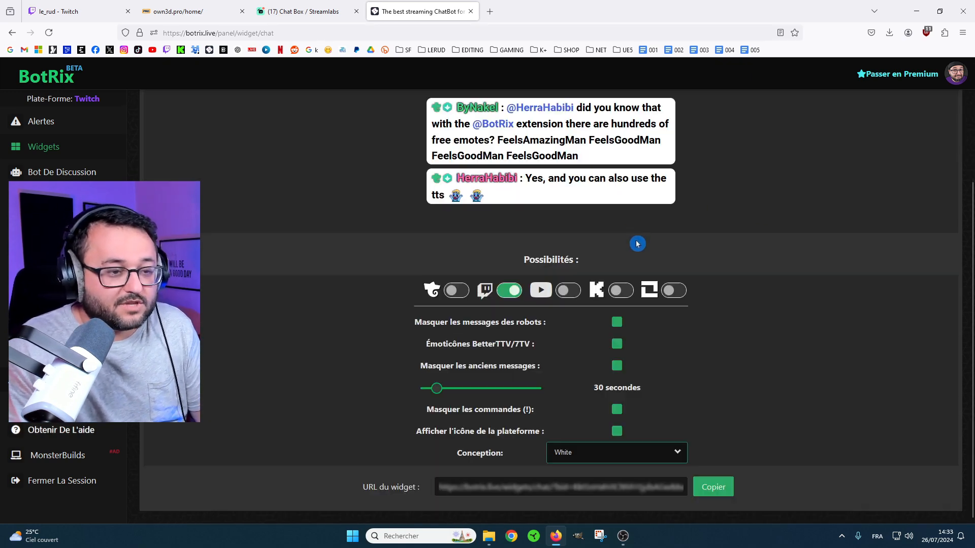
Change the chat widget's design to Cake and review its preview.
{"action": "left_click", "coordinate": [674, 458]}
{"action": "left_click", "coordinate": [573, 341]}
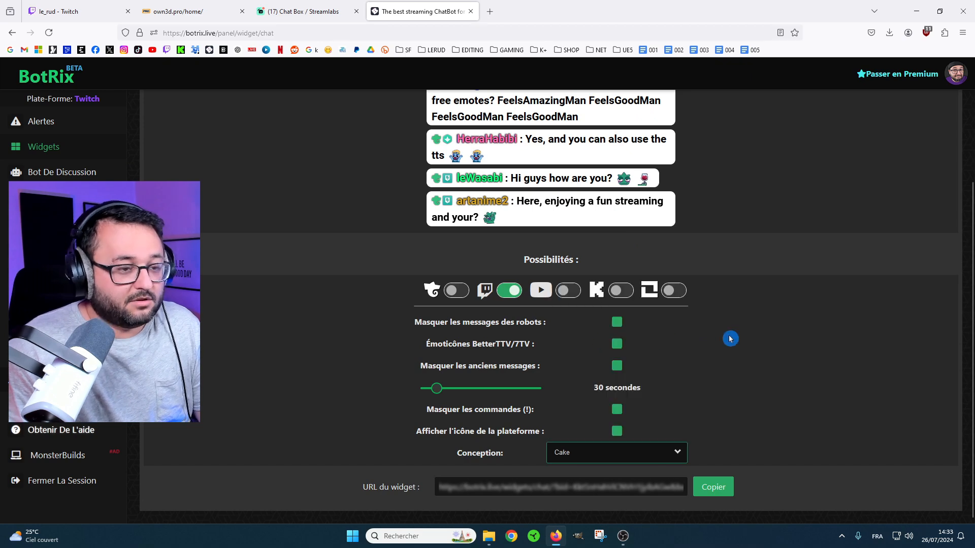
{"action": "scroll", "coordinate": [720, 283], "scroll_direction": "up", "scroll_amount": 3}
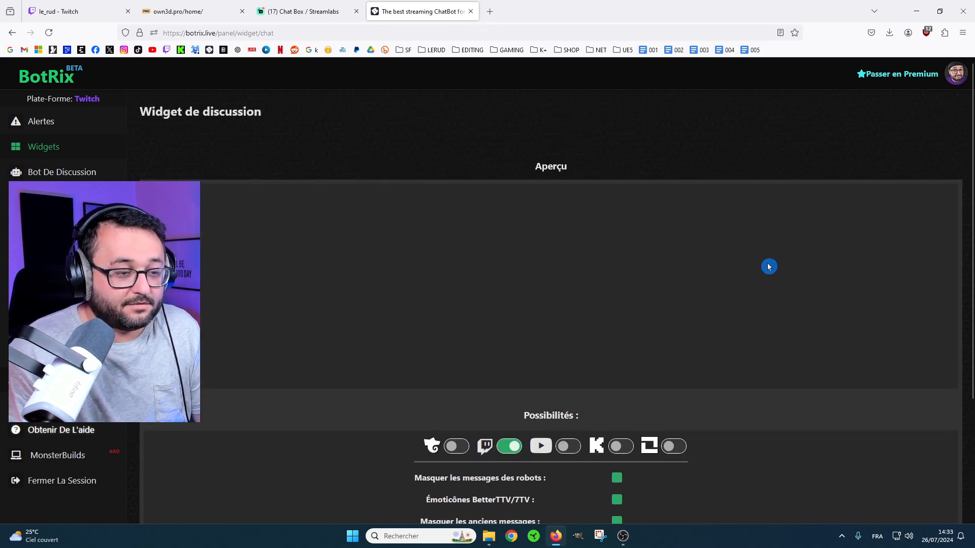
{"action": "scroll", "coordinate": [424, 235], "scroll_direction": "down", "scroll_amount": 3}
{"action": "scroll", "coordinate": [619, 282], "scroll_direction": "up", "scroll_amount": 3}
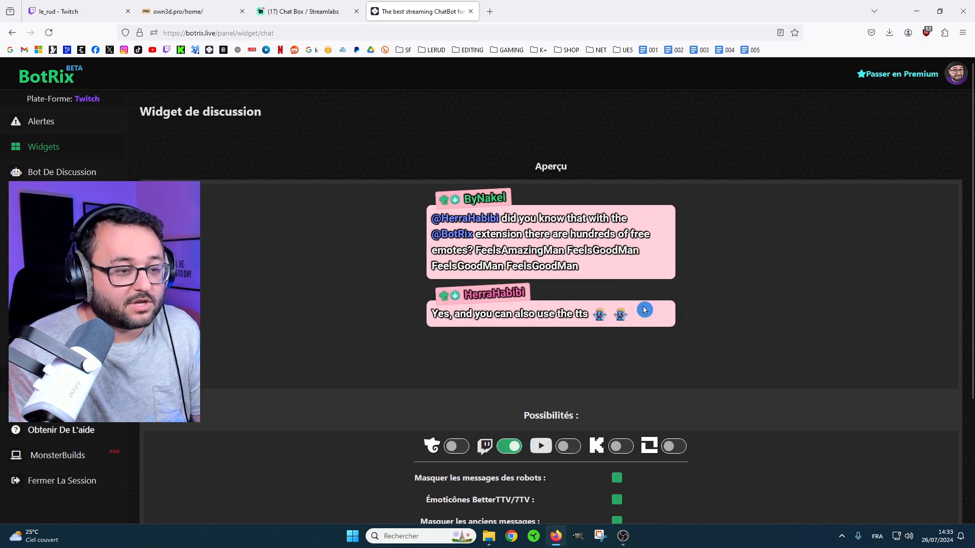
{"action": "scroll", "coordinate": [630, 306], "scroll_direction": "down", "scroll_amount": 3}
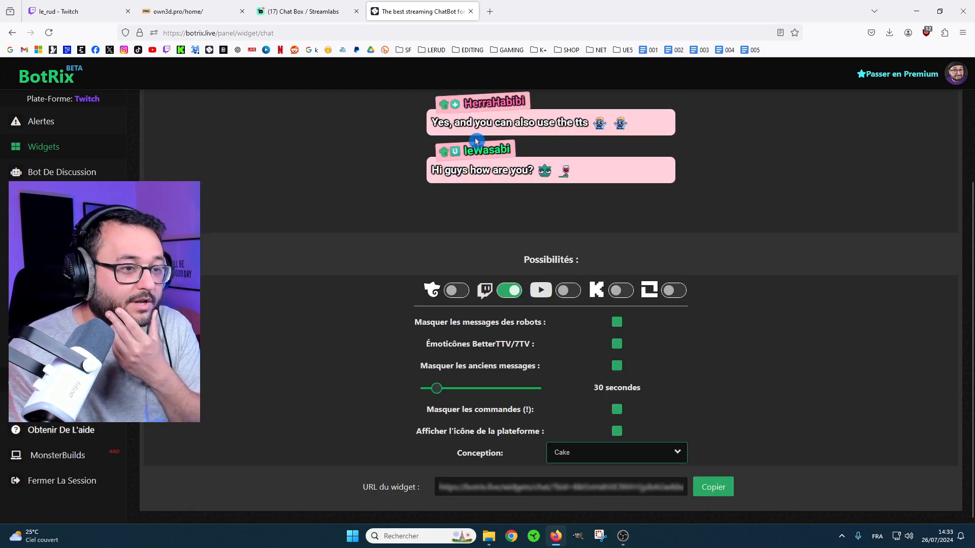
Select the Side design for the chat widget and inspect how its messages are laid out.
{"action": "left_click", "coordinate": [677, 448]}
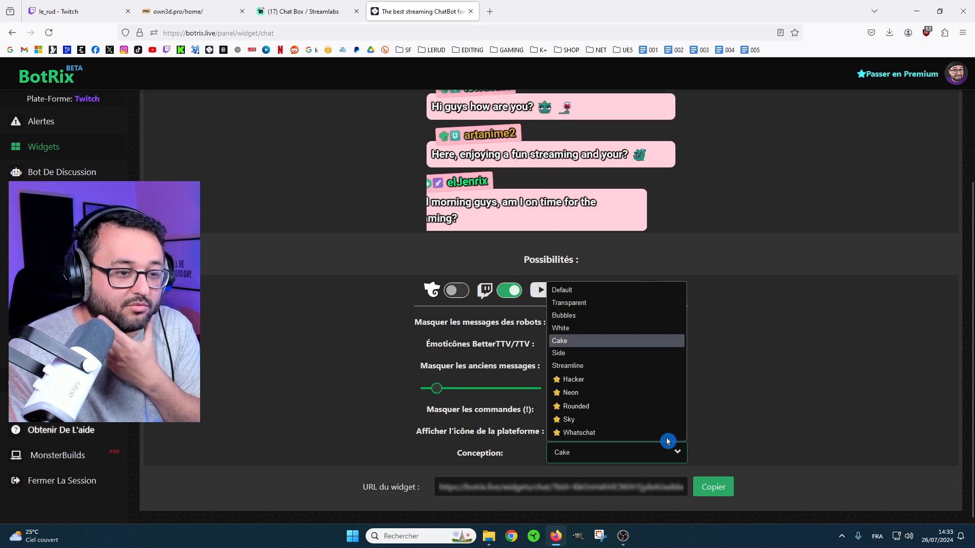
{"action": "left_click", "coordinate": [581, 355]}
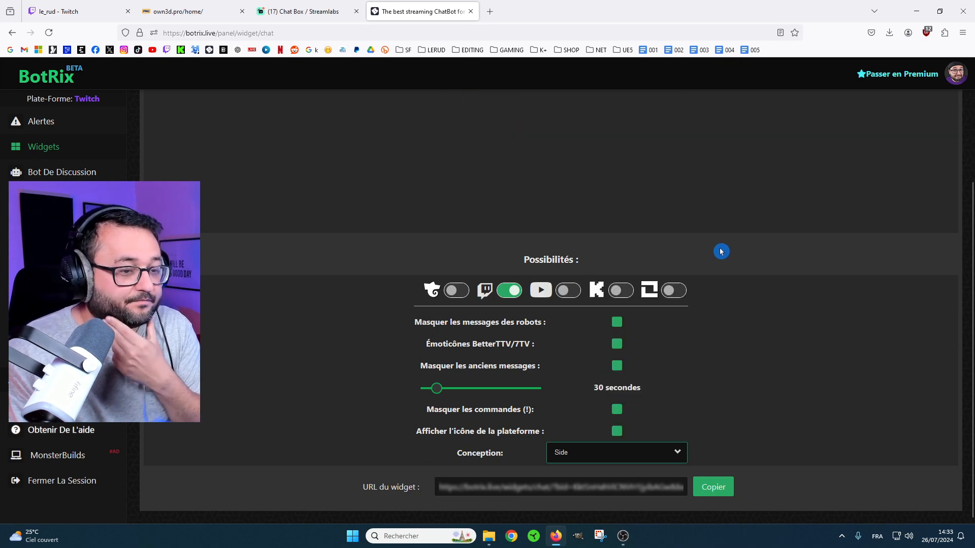
{"action": "scroll", "coordinate": [329, 260], "scroll_direction": "up", "scroll_amount": 3}
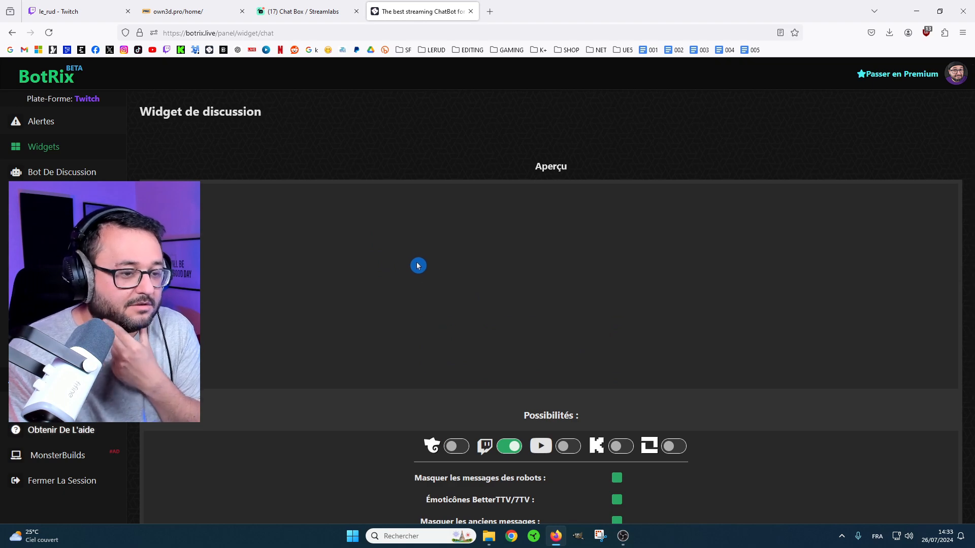
{"action": "scroll", "coordinate": [416, 267], "scroll_direction": "down", "scroll_amount": 3}
{"action": "scroll", "coordinate": [411, 263], "scroll_direction": "up", "scroll_amount": 3}
{"action": "scroll", "coordinate": [594, 269], "scroll_direction": "down", "scroll_amount": 3}
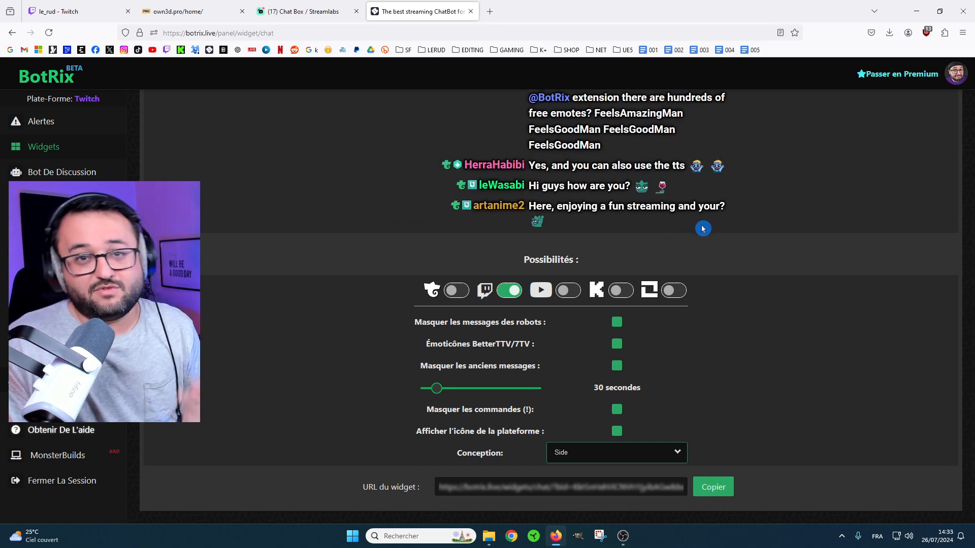
Set the chat widget's design to Streamline and check its preview.
{"action": "left_click", "coordinate": [675, 455]}
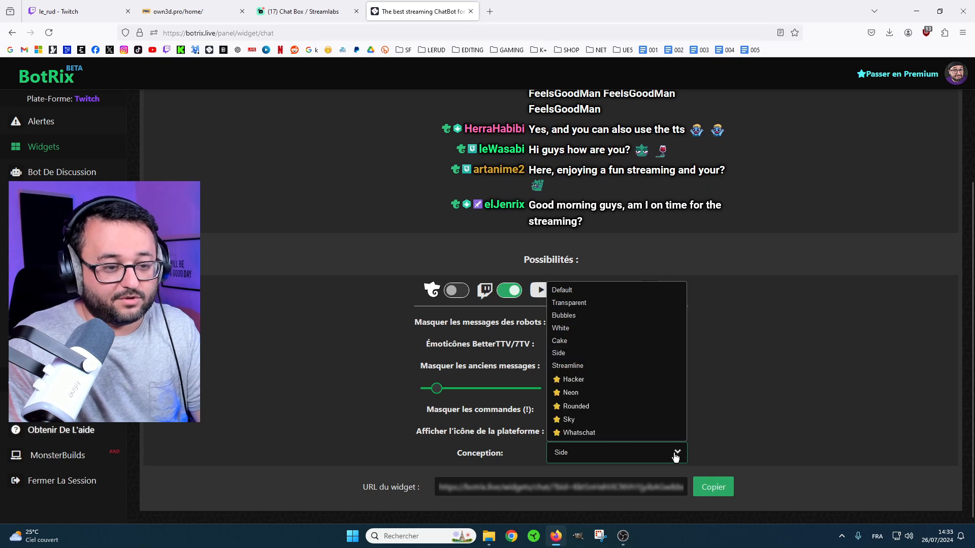
{"action": "left_click", "coordinate": [589, 368]}
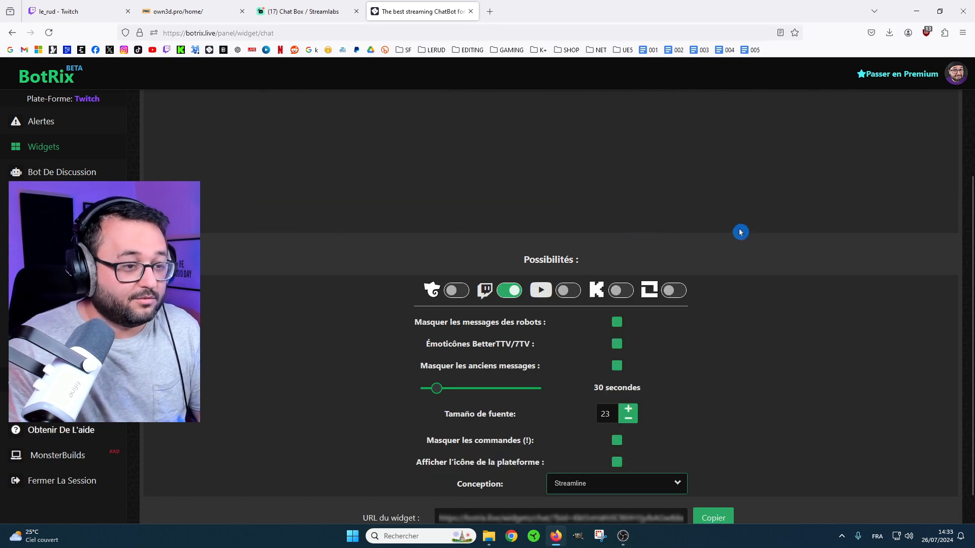
{"action": "scroll", "coordinate": [762, 285], "scroll_direction": "up", "scroll_amount": 3}
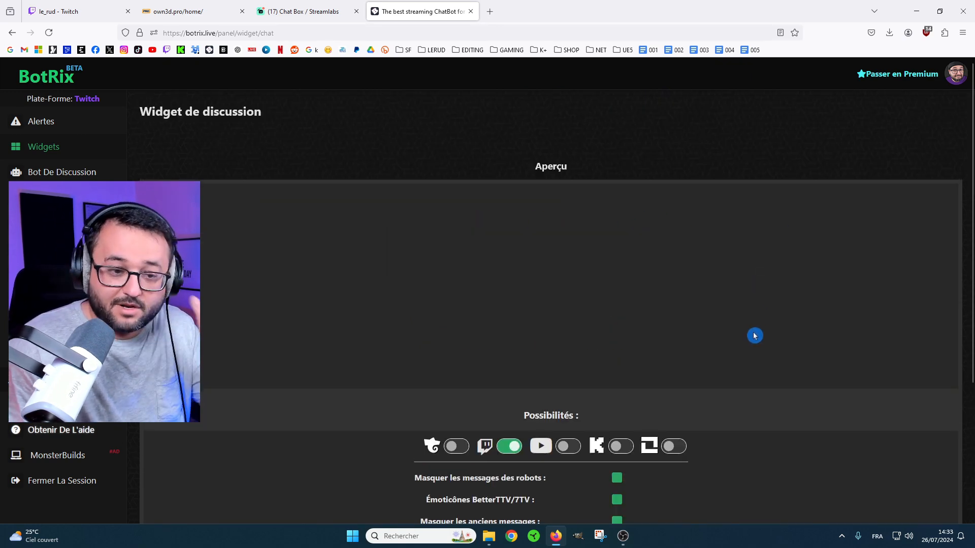
{"action": "scroll", "coordinate": [776, 401], "scroll_direction": "down", "scroll_amount": 4}
{"action": "scroll", "coordinate": [760, 347], "scroll_direction": "up", "scroll_amount": 3}
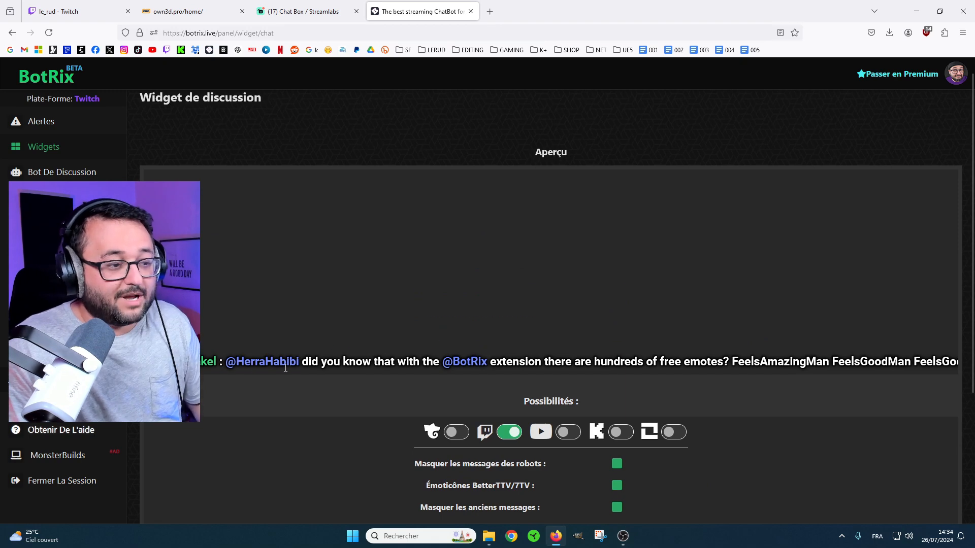
{"action": "scroll", "coordinate": [584, 365], "scroll_direction": "down", "scroll_amount": 3}
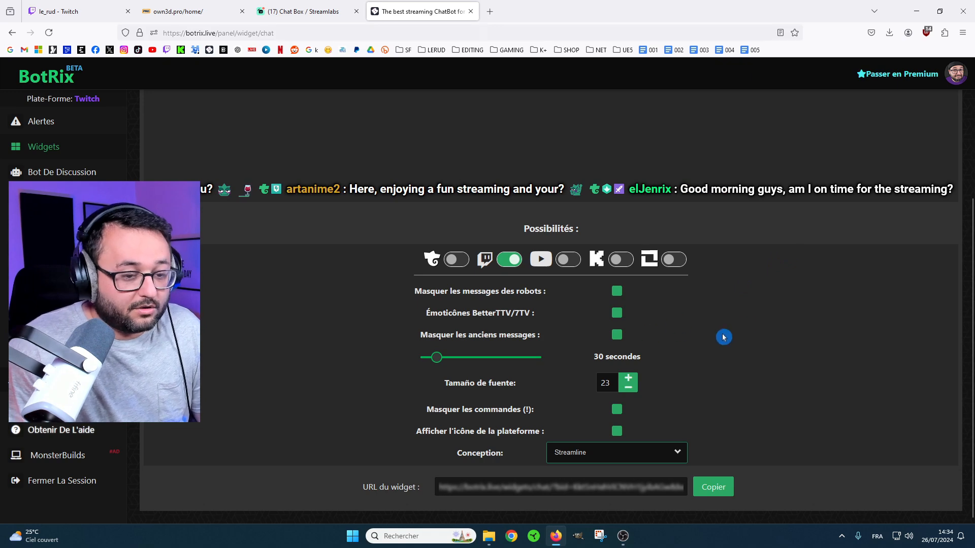
Copy the chat widget's URL, switch to OBS in a maximized window, and create a browser source named "Chat Botrix".
{"action": "left_click", "coordinate": [714, 487]}
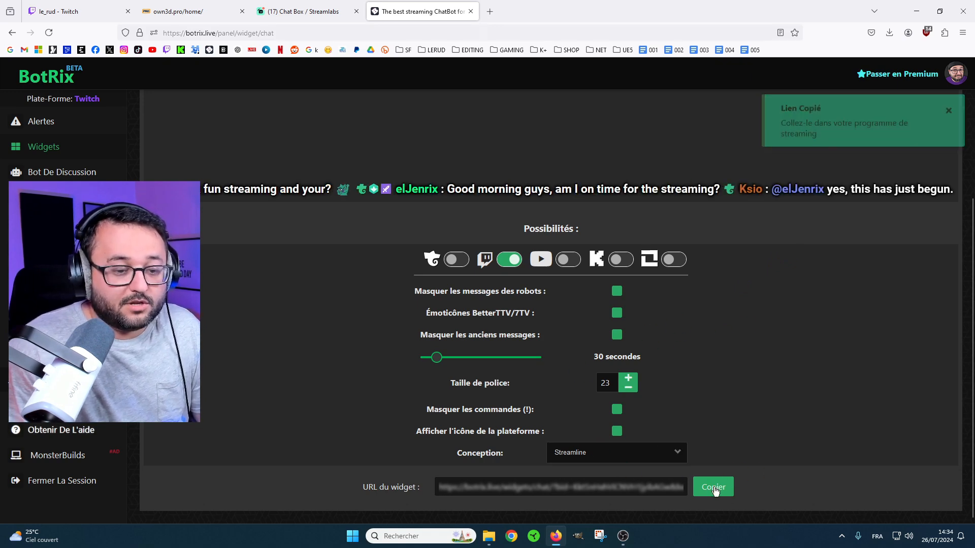
{"action": "left_click", "coordinate": [623, 537]}
{"action": "left_click", "coordinate": [939, 8]}
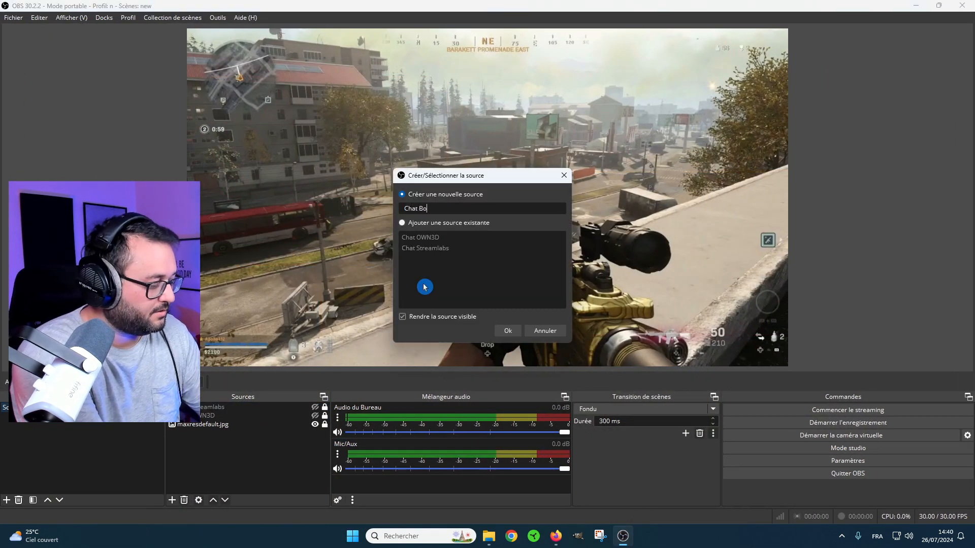
{"action": "left_click", "coordinate": [507, 330]}
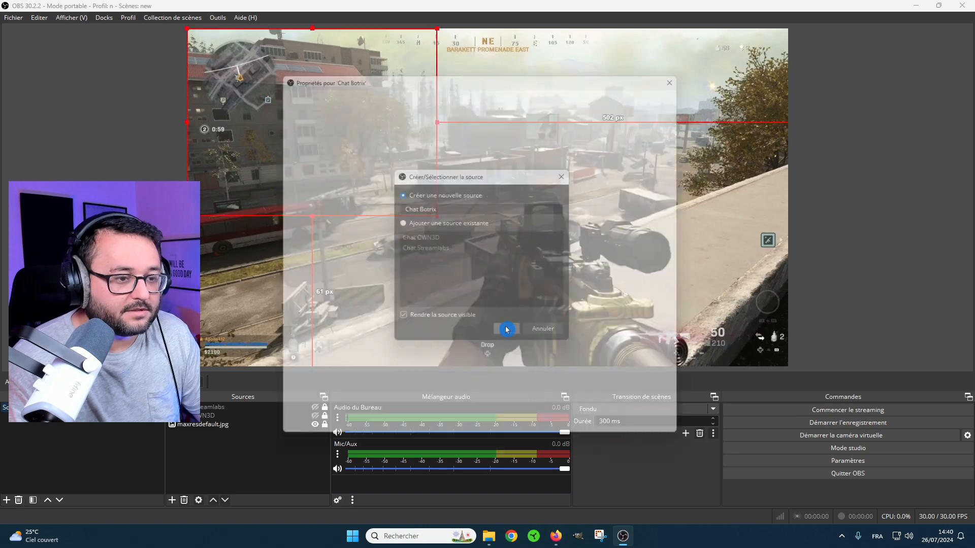
Configure the Chat Botrix source with the copied widget URL and a width of 1920, and align it with the scene's bottom edge.
{"action": "left_click_drag", "start_coordinate": [469, 283], "coordinate": [341, 285]}
{"action": "key", "text": "ctrl+v"}
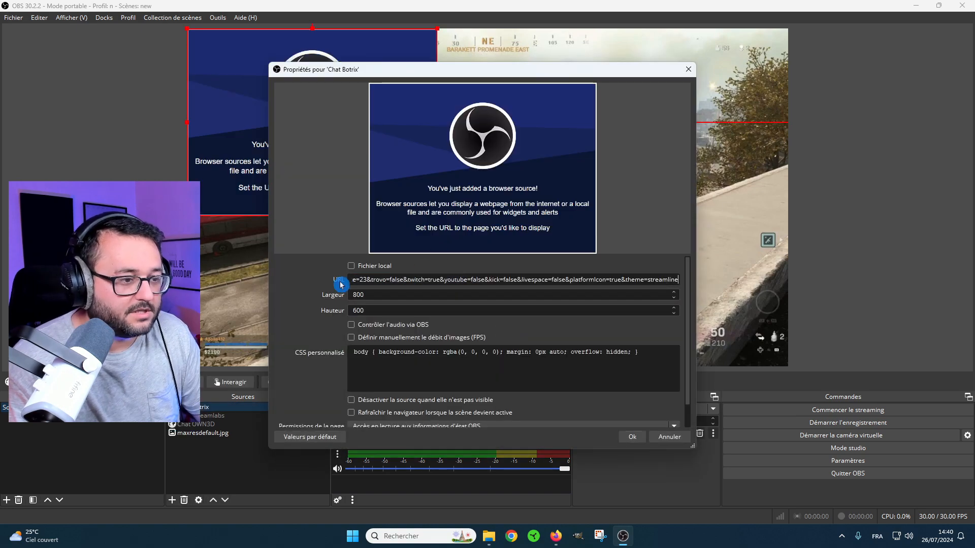
{"action": "left_click", "coordinate": [355, 294]}
{"action": "type", "text": "1920"}
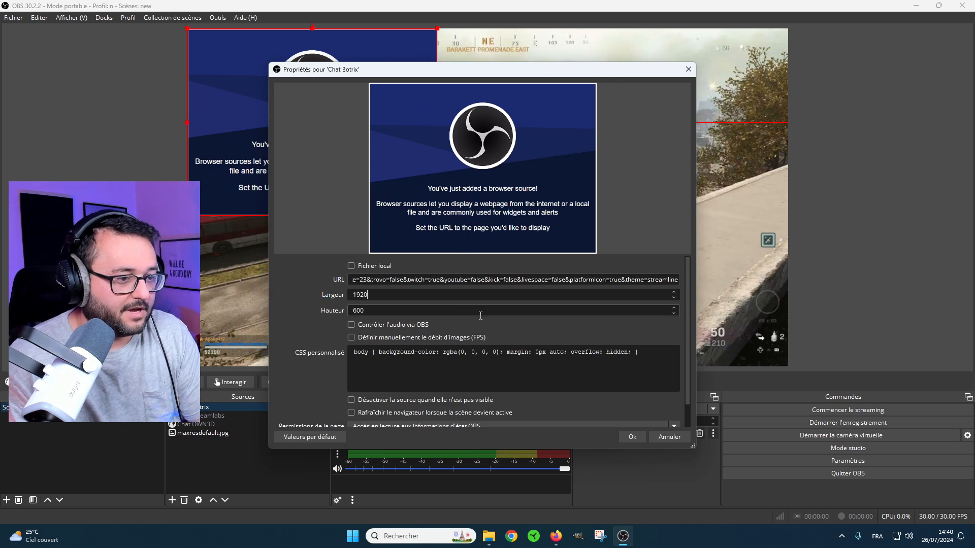
{"action": "left_click", "coordinate": [632, 436]}
{"action": "left_click_drag", "start_coordinate": [533, 195], "coordinate": [535, 343]}
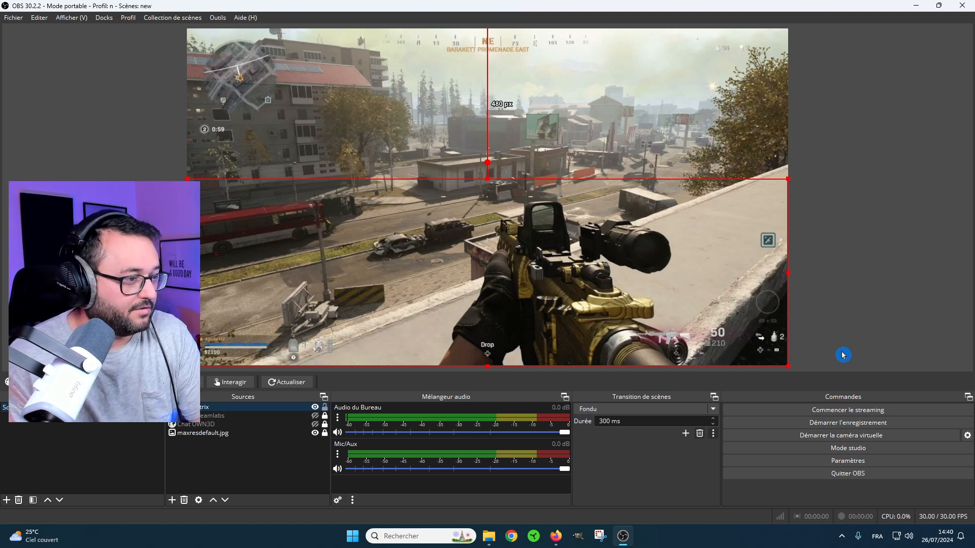
{"action": "mouse_move", "coordinate": [939, 7]}
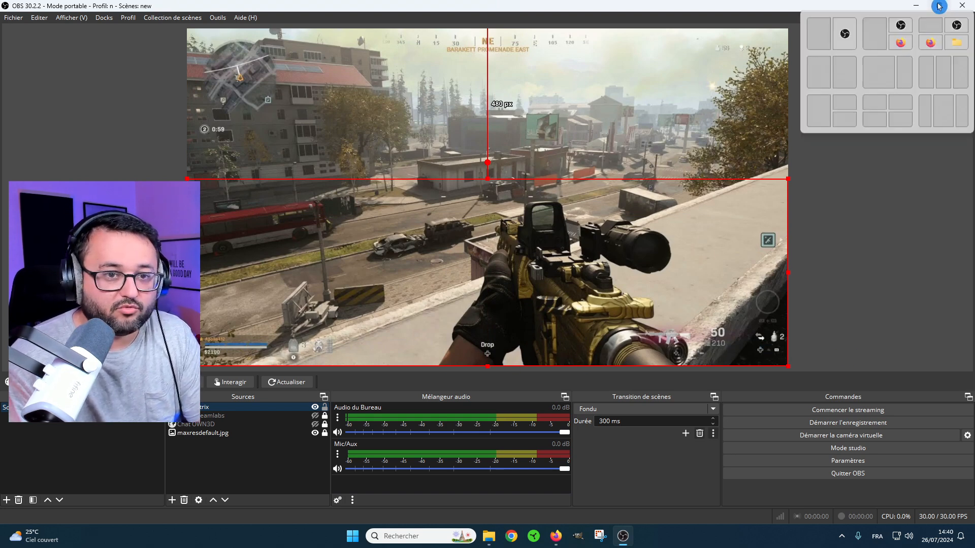
Place OBS beside the browser and send "comment allez vous aujourd'hui ?" in the Twitch stream chat.
{"action": "left_click", "coordinate": [853, 70]}
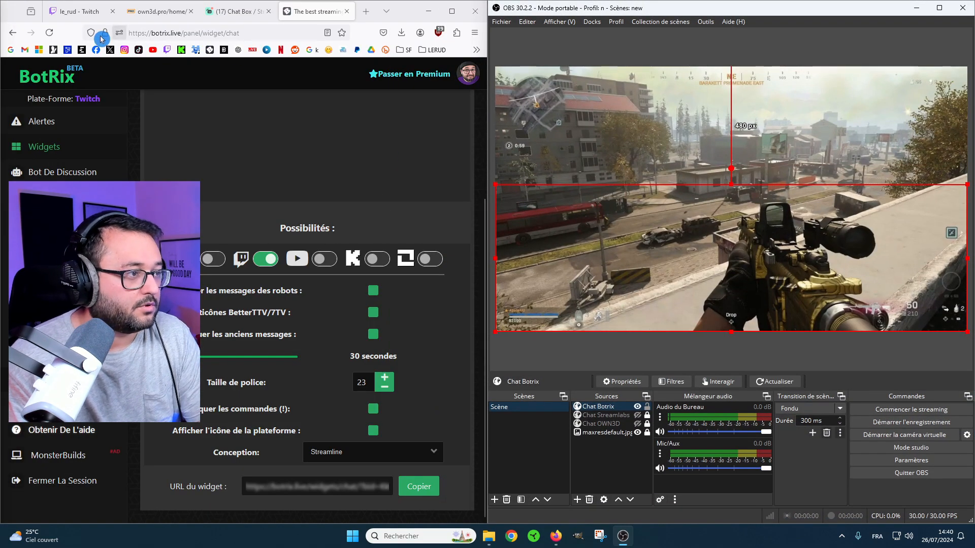
{"action": "left_click", "coordinate": [71, 11]}
{"action": "left_click", "coordinate": [366, 489]}
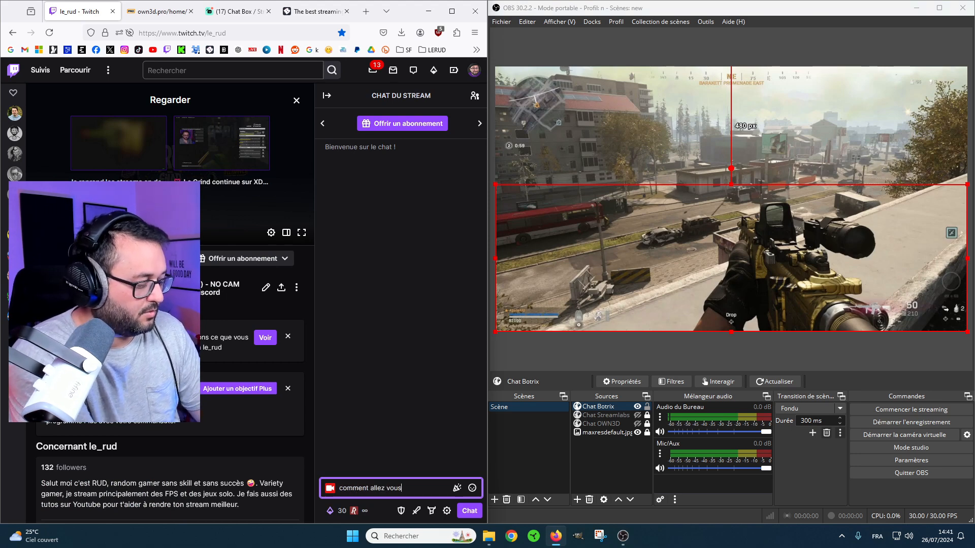
{"action": "type", "text": "comment allez vous aujourd'hui ?"}
{"action": "key", "text": "Return"}
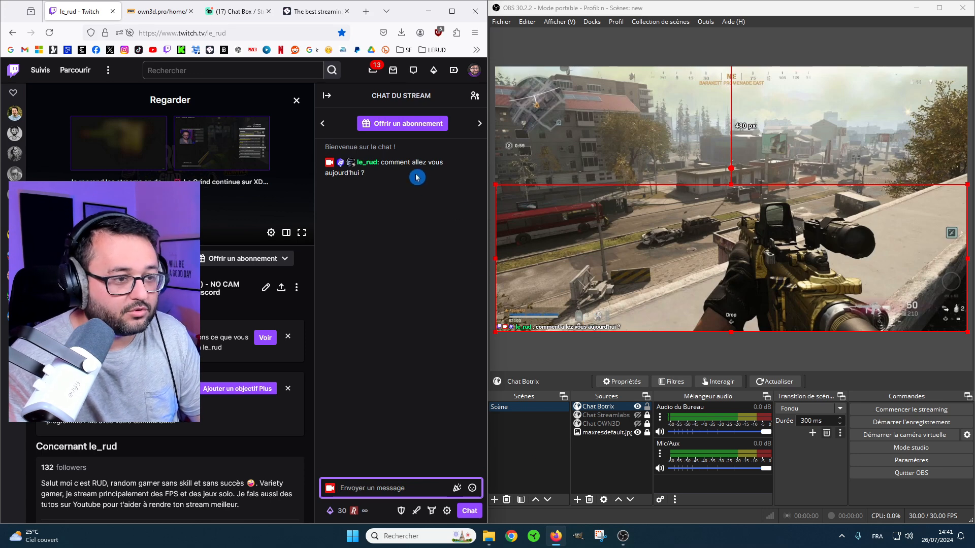
Copy the sent chat message "comment allez vous aujourd'hui ?" and send it a second time.
{"action": "left_click", "coordinate": [373, 174]}
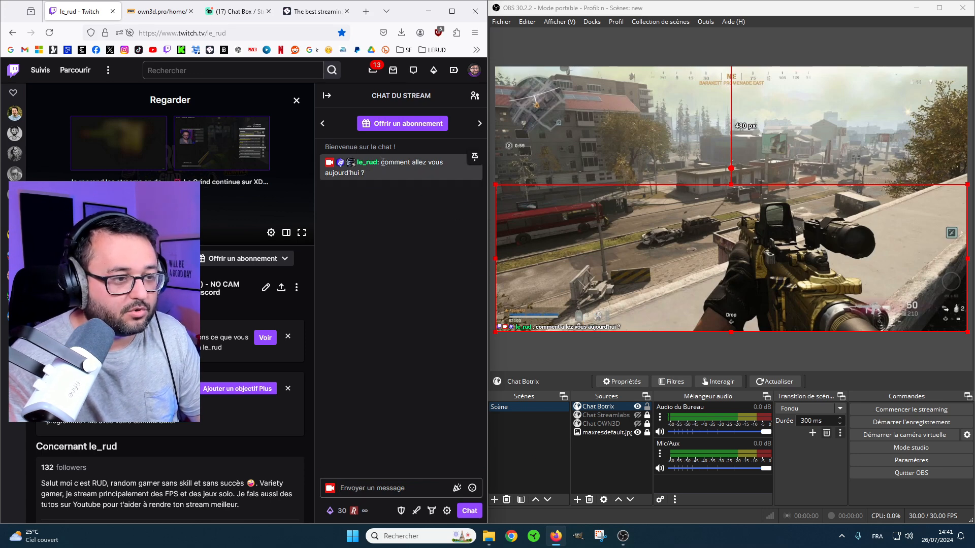
{"action": "left_click_drag", "start_coordinate": [384, 162], "coordinate": [375, 176]}
{"action": "key", "text": "ctrl+c"}
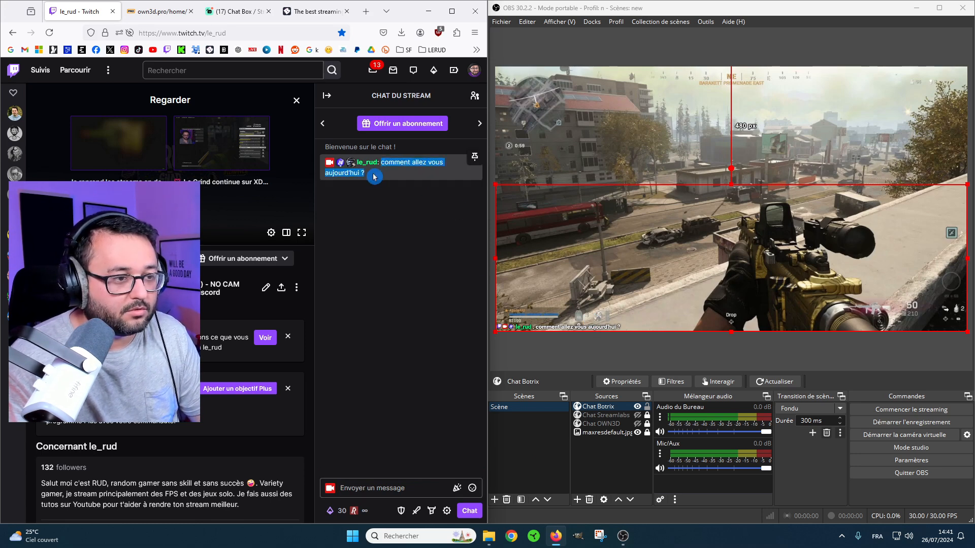
{"action": "left_click", "coordinate": [377, 488]}
{"action": "key", "text": "ctrl+v"}
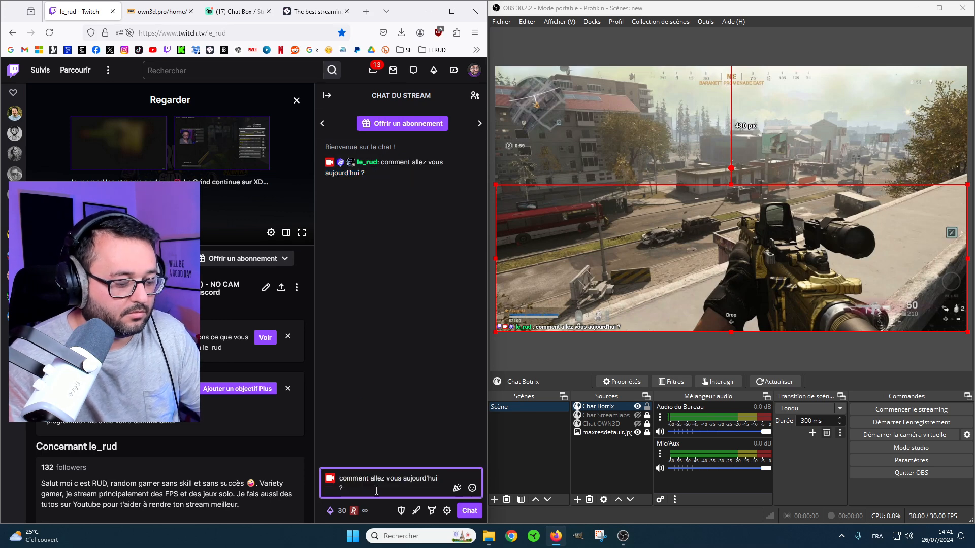
{"action": "key", "text": "Return"}
Send a series of filler messages such as "fdfs", "fsdffsggsgs" and "gfgfgdfgdgf" to fill the overlay's chat line.
{"action": "type", "text": "fdfs"}
{"action": "key", "text": "Return"}
{"action": "type", "text": "fsdffsg"}
{"action": "type", "text": "ggsgs"}
{"action": "key", "text": "Return"}
{"action": "type", "text": "gfg"}
{"action": "type", "text": "sfg"}
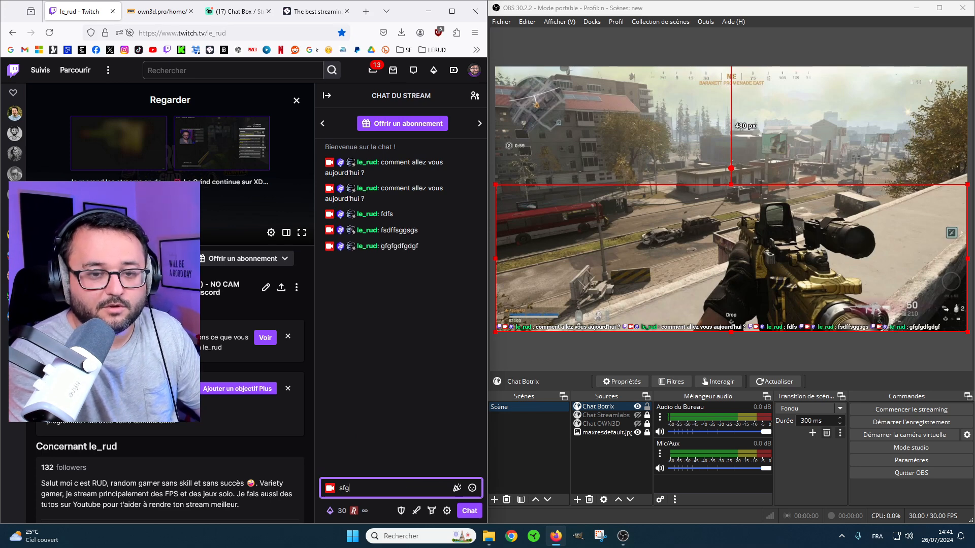
{"action": "type", "text": "fsefsfesfsfsg"}
{"action": "key", "text": "Return"}
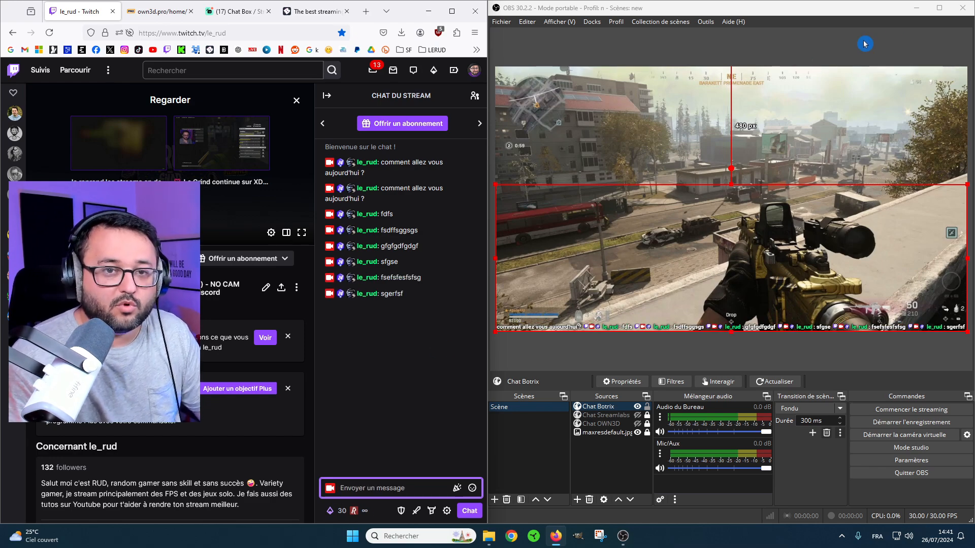
Crop the Chat Botrix source to its single text line and try it at the scene's top edge and diagonally across the middle.
{"action": "left_click", "coordinate": [936, 8]}
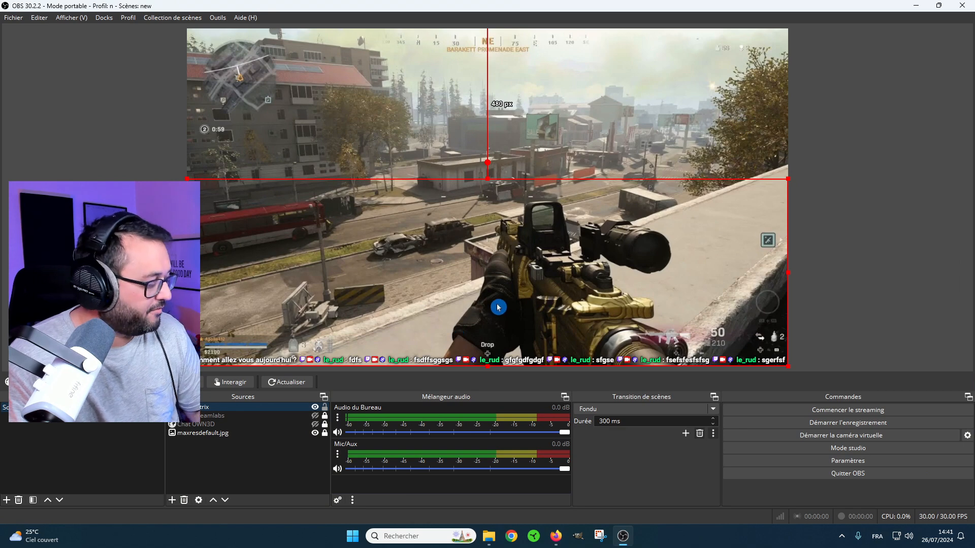
{"action": "left_click_drag", "start_coordinate": [489, 180], "coordinate": [491, 331]}
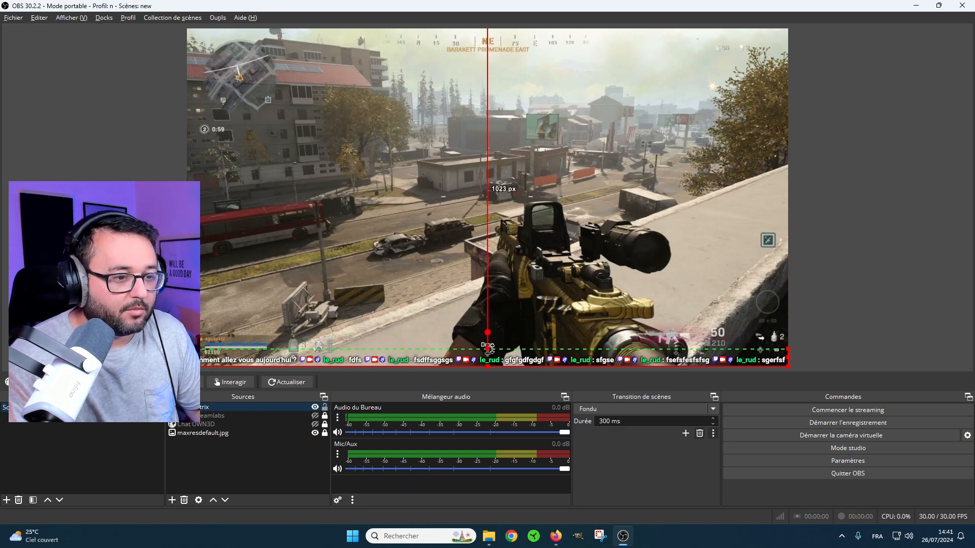
{"action": "left_click_drag", "start_coordinate": [517, 365], "coordinate": [514, 48]}
{"action": "left_click", "coordinate": [826, 100]}
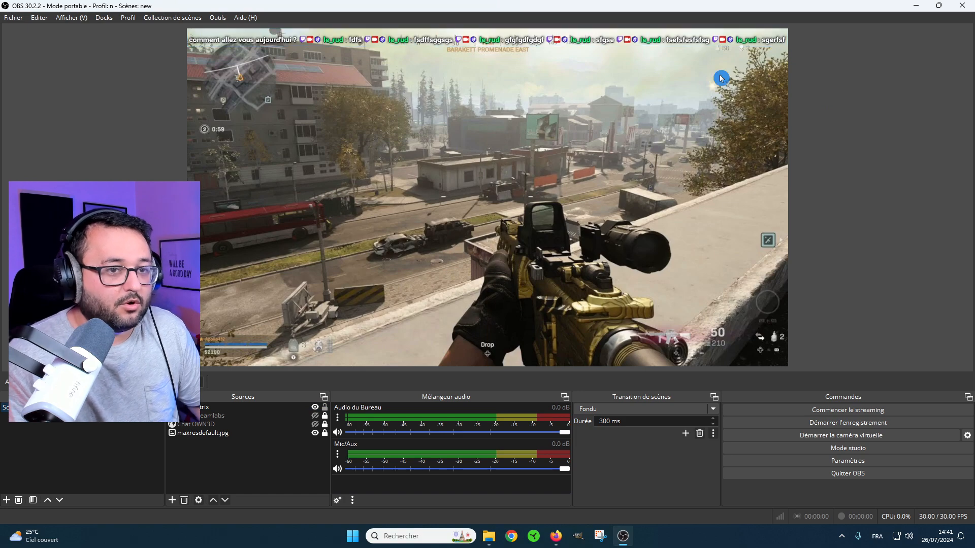
{"action": "left_click_drag", "start_coordinate": [510, 48], "coordinate": [480, 139]}
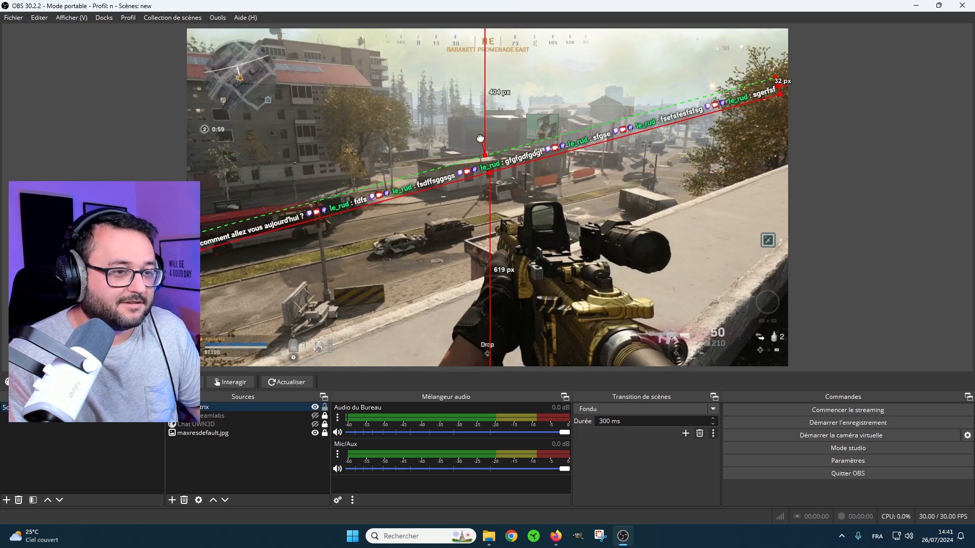
{"action": "left_click_drag", "start_coordinate": [522, 158], "coordinate": [518, 183]}
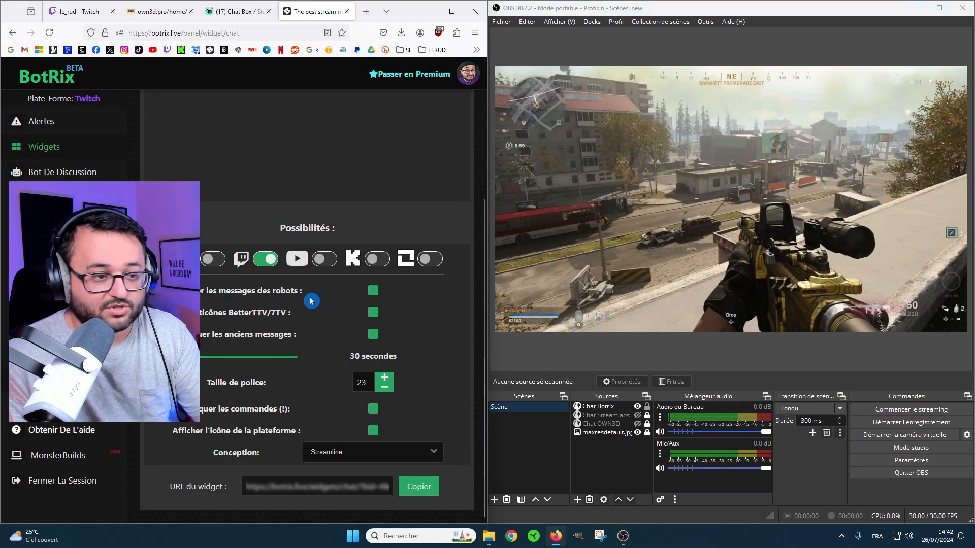
Preview the Hacker design for the BotRix chat widget, declining the Premium information, and examine its message style.
{"action": "scroll", "coordinate": [287, 374], "scroll_direction": "up", "scroll_amount": 4}
{"action": "scroll", "coordinate": [286, 374], "scroll_direction": "down", "scroll_amount": 3}
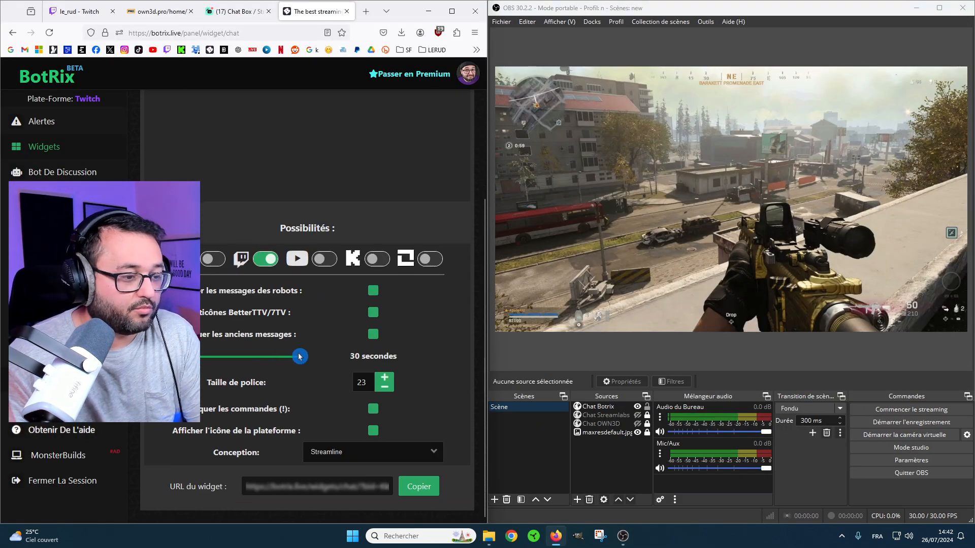
{"action": "left_click", "coordinate": [413, 452]}
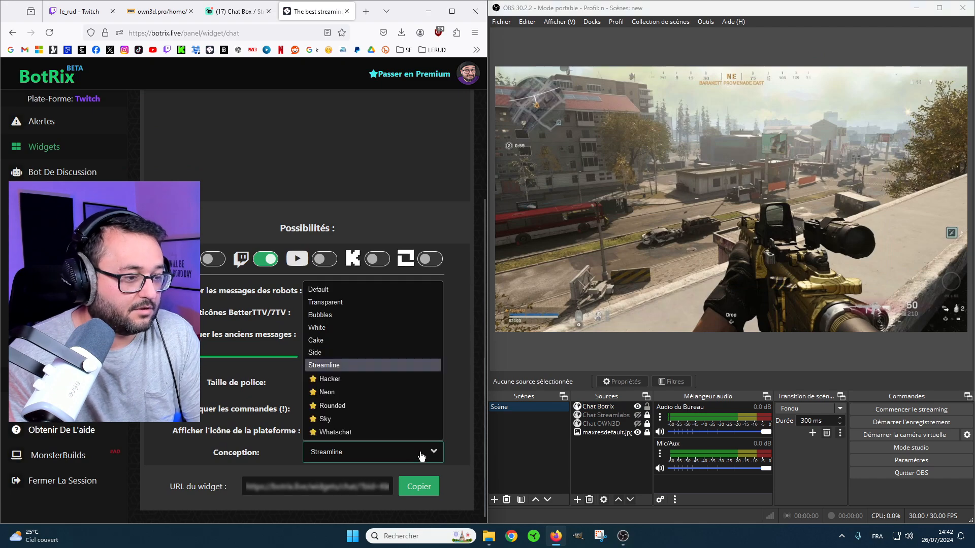
{"action": "left_click", "coordinate": [330, 379]}
{"action": "left_click", "coordinate": [409, 331]}
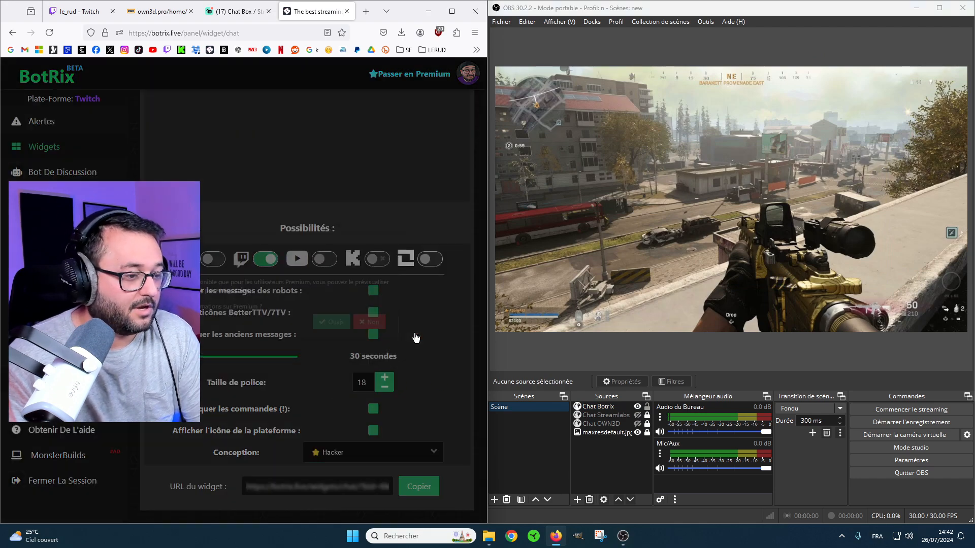
{"action": "scroll", "coordinate": [441, 368], "scroll_direction": "up", "scroll_amount": 3}
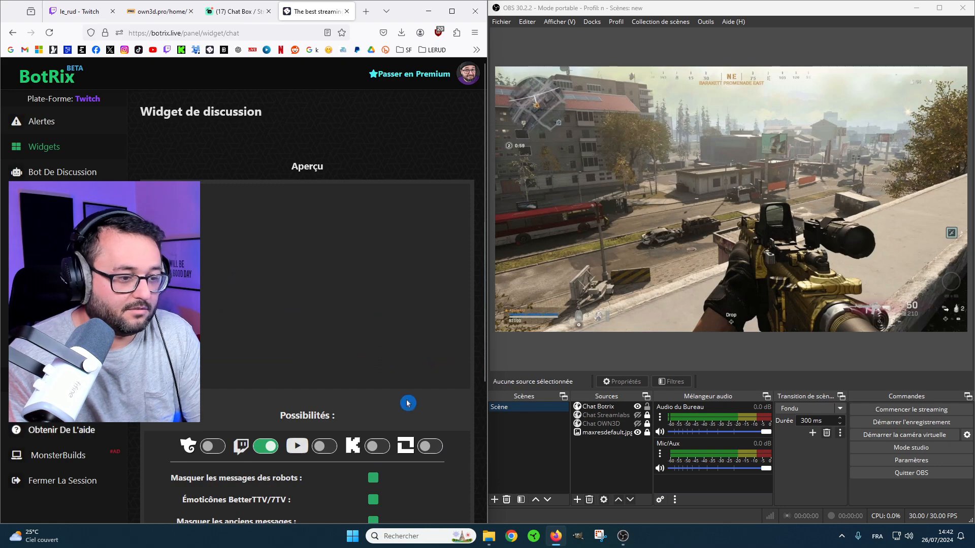
{"action": "scroll", "coordinate": [386, 386], "scroll_direction": "down", "scroll_amount": 3}
{"action": "scroll", "coordinate": [377, 233], "scroll_direction": "up", "scroll_amount": 2}
{"action": "scroll", "coordinate": [324, 291], "scroll_direction": "down", "scroll_amount": 2}
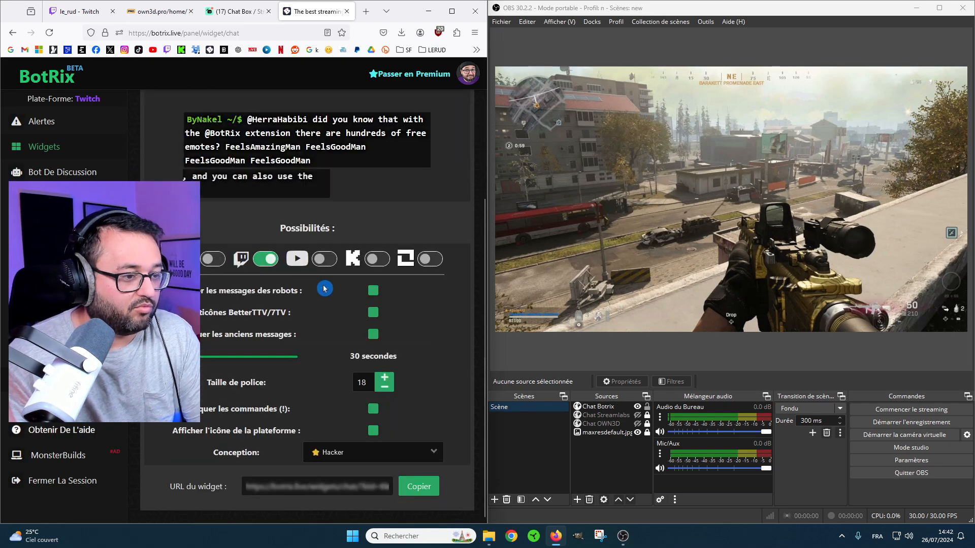
{"action": "scroll", "coordinate": [325, 239], "scroll_direction": "up", "scroll_amount": 3}
{"action": "scroll", "coordinate": [356, 305], "scroll_direction": "down", "scroll_amount": 3}
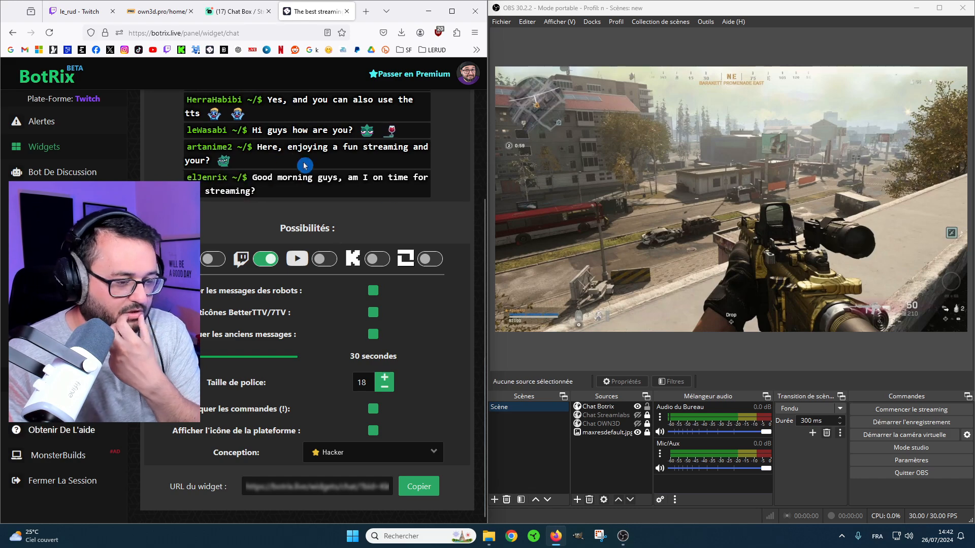
Preview the Neon and Rounded designs for the chat widget, declining the Premium information each time.
{"action": "left_click", "coordinate": [426, 452]}
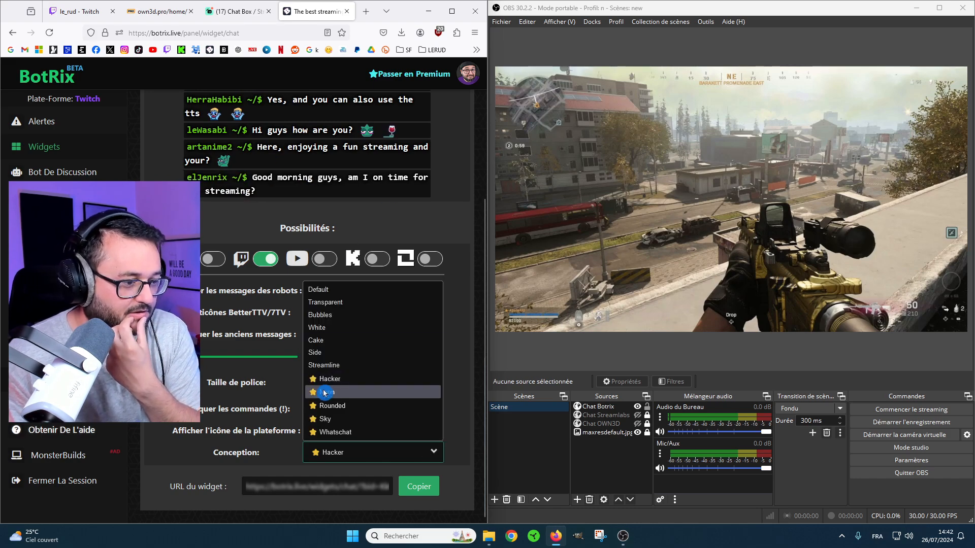
{"action": "left_click", "coordinate": [426, 396]}
{"action": "left_click", "coordinate": [410, 331]}
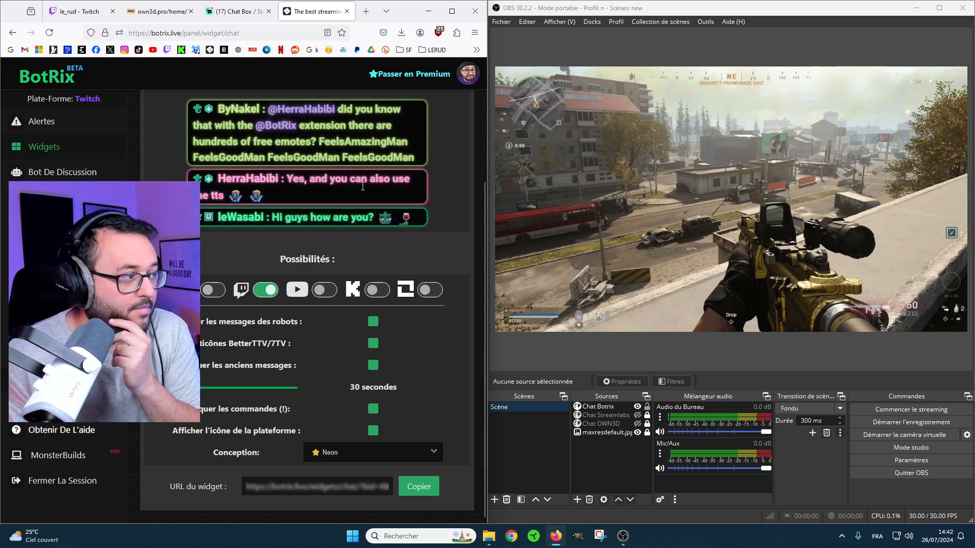
{"action": "left_click", "coordinate": [429, 453]}
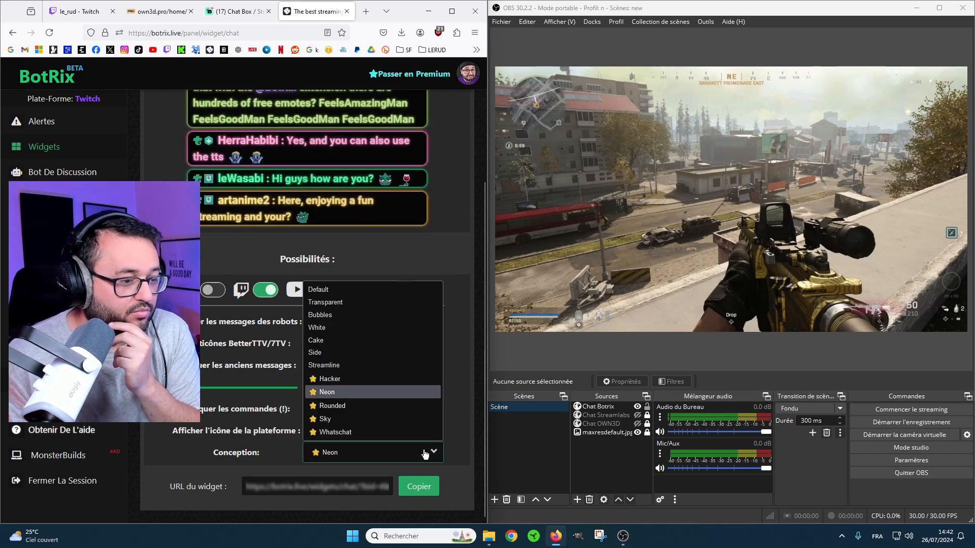
{"action": "left_click", "coordinate": [351, 406]}
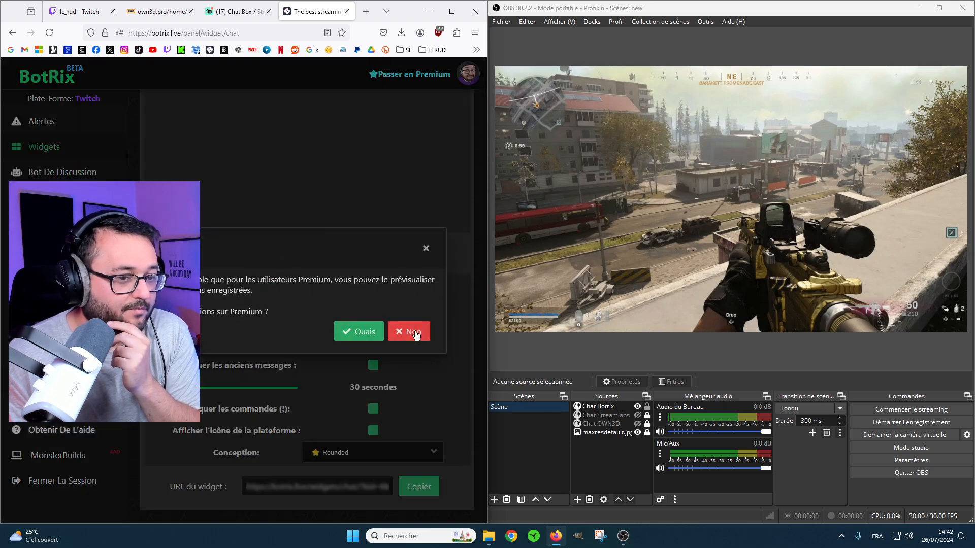
{"action": "left_click", "coordinate": [414, 331]}
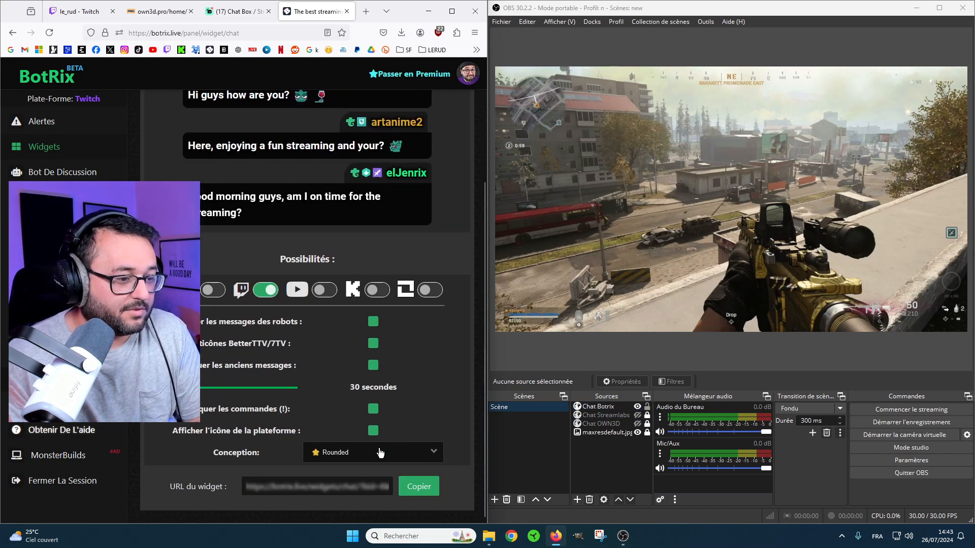
Preview the Sky design for the chat widget without opening the Premium information.
{"action": "left_click", "coordinate": [391, 453]}
{"action": "left_click", "coordinate": [349, 426]}
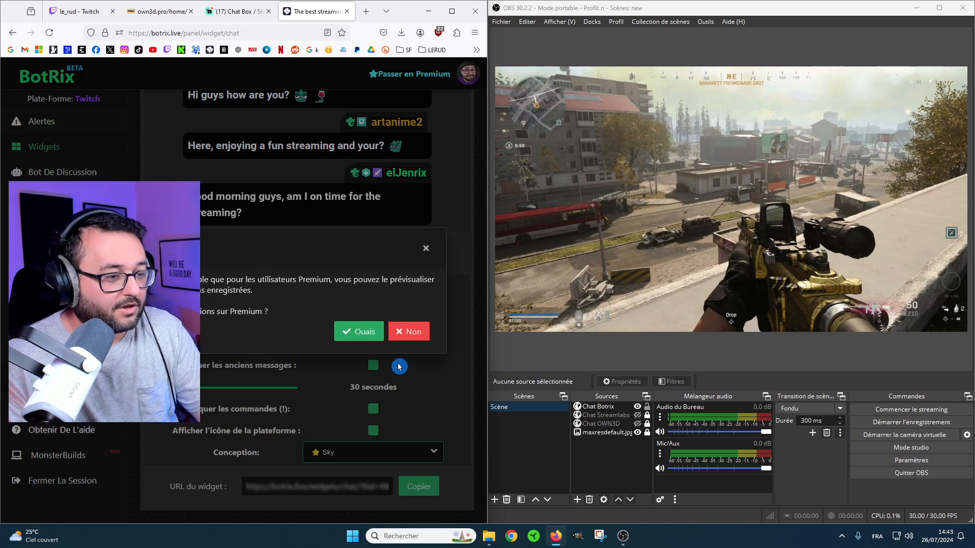
{"action": "left_click", "coordinate": [399, 329]}
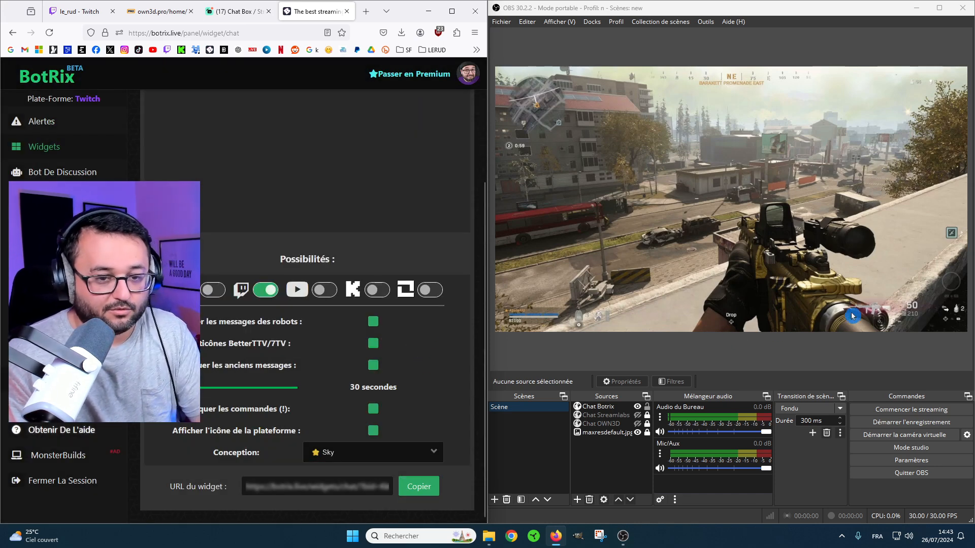
{"action": "scroll", "coordinate": [341, 244], "scroll_direction": "up", "scroll_amount": 3}
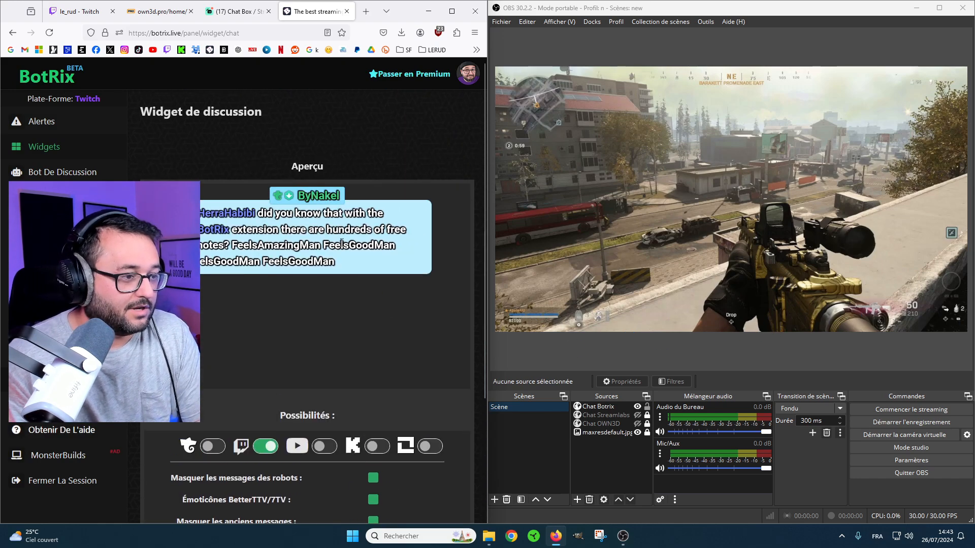
{"action": "scroll", "coordinate": [260, 243], "scroll_direction": "down", "scroll_amount": 3}
Preview the Whatschat design for the chat widget without opening the Premium information.
{"action": "left_click", "coordinate": [432, 452]}
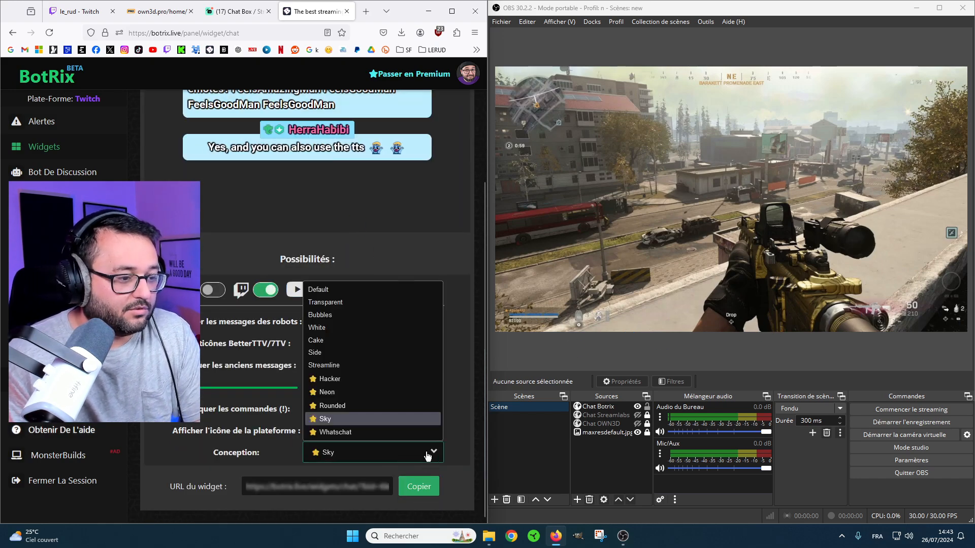
{"action": "left_click", "coordinate": [343, 438]}
{"action": "left_click", "coordinate": [407, 330]}
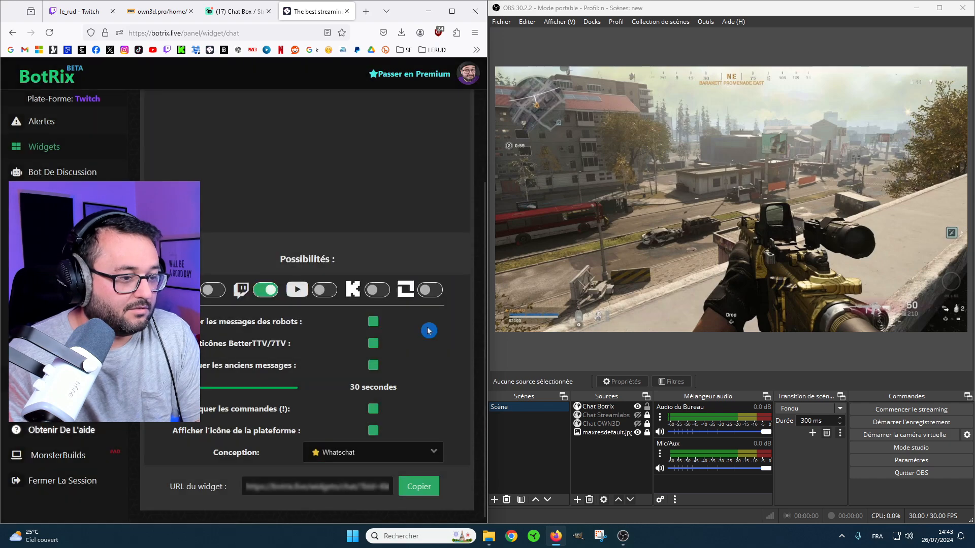
{"action": "scroll", "coordinate": [444, 288], "scroll_direction": "up", "scroll_amount": 3}
{"action": "scroll", "coordinate": [442, 291], "scroll_direction": "down", "scroll_amount": 3}
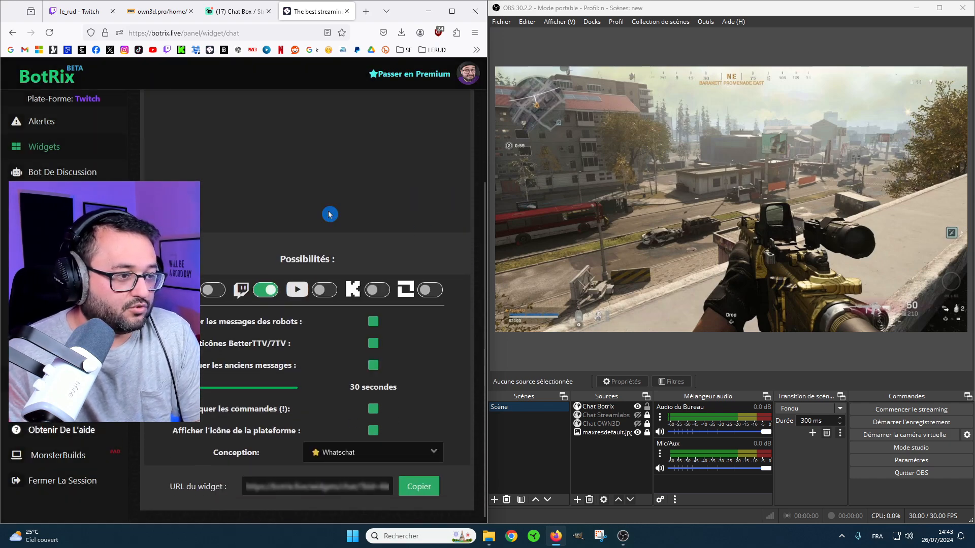
Set the chat widget's design to Bubbles and copy its widget URL.
{"action": "left_click", "coordinate": [431, 461]}
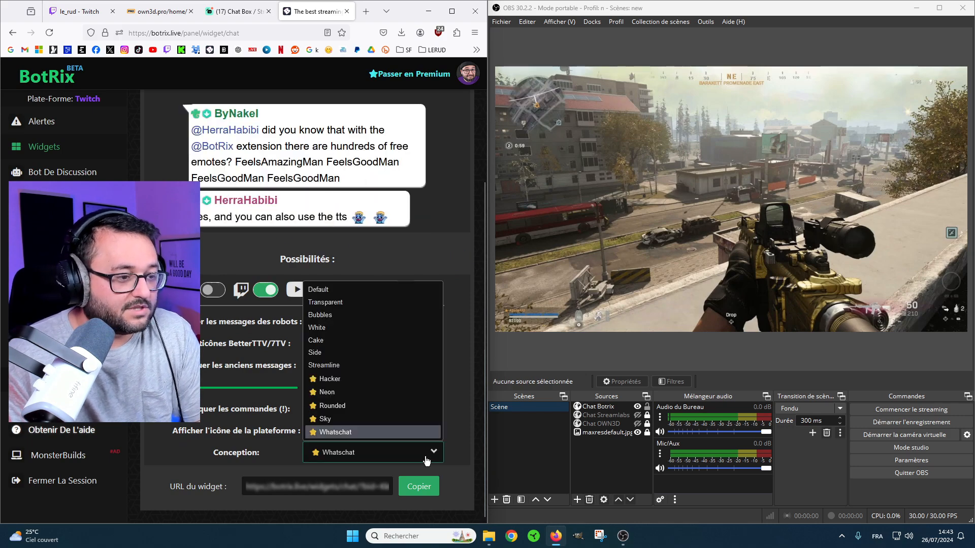
{"action": "left_click", "coordinate": [336, 315]}
{"action": "left_click", "coordinate": [412, 488]}
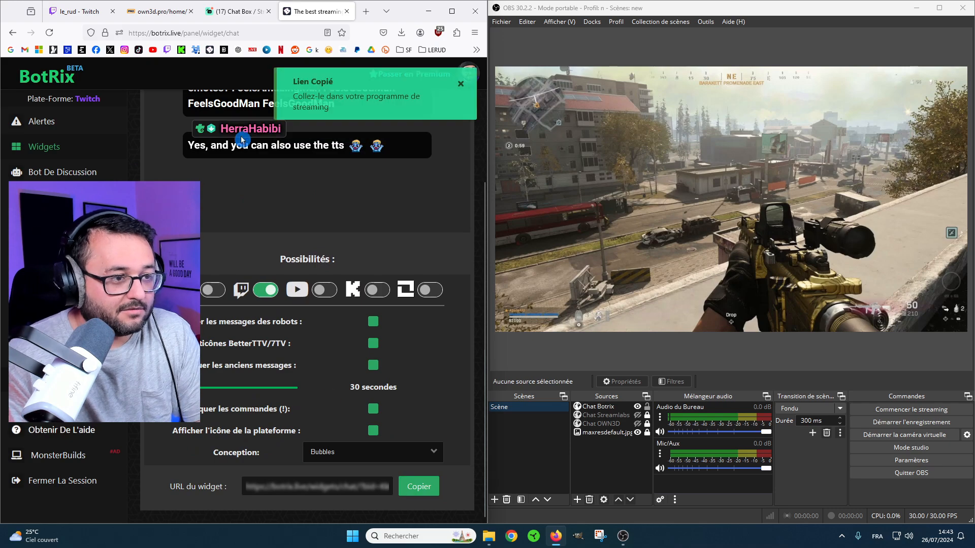
Replace the URL of the Chat Botrix source in OBS with the copied Bubbles widget URL.
{"action": "left_click", "coordinate": [604, 408]}
{"action": "double_click", "coordinate": [605, 410]}
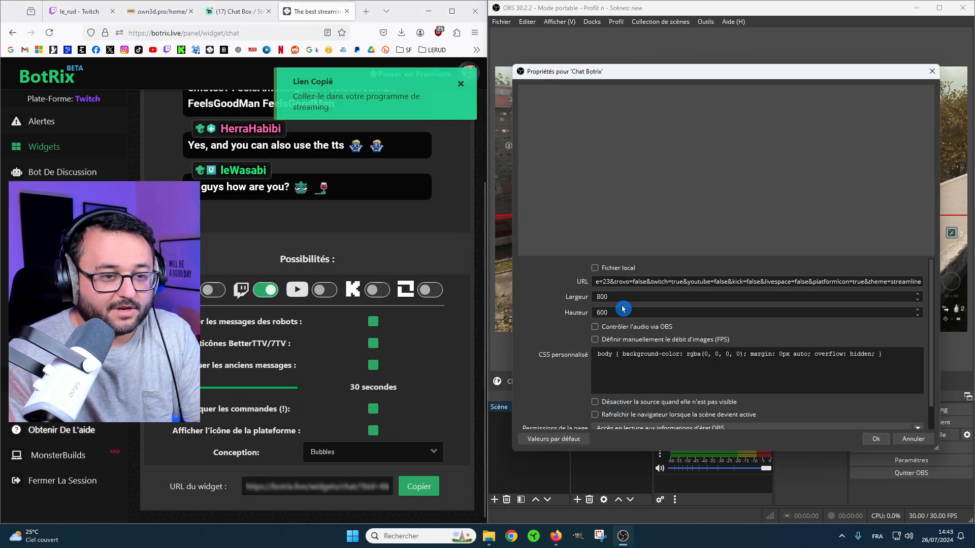
{"action": "triple_click", "coordinate": [748, 279]}
{"action": "key", "text": "ctrl+v"}
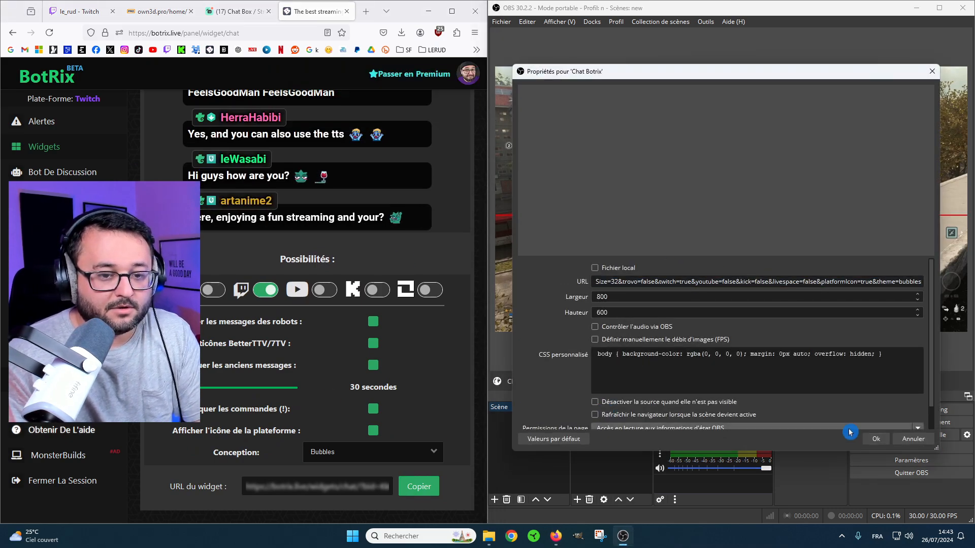
{"action": "left_click", "coordinate": [876, 439]}
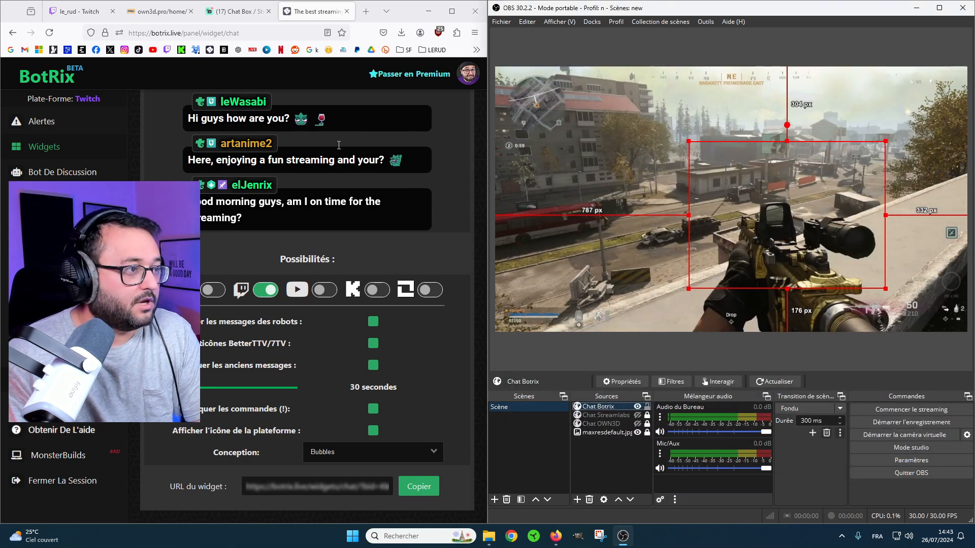
Send "ceci est un test" in the Twitch chat and fit the Chat Botrix source, slightly reduced, along the scene's left side.
{"action": "left_click", "coordinate": [78, 11]}
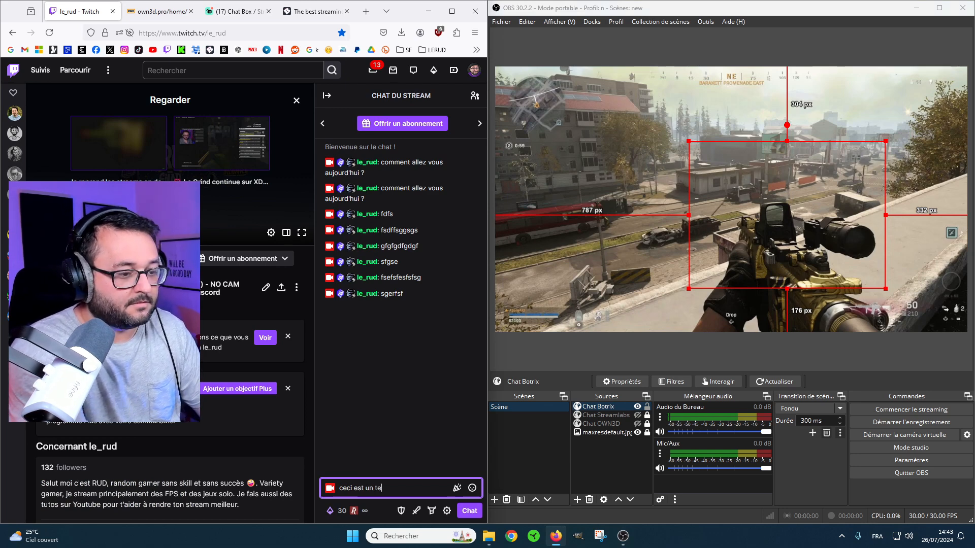
{"action": "key", "text": "Return"}
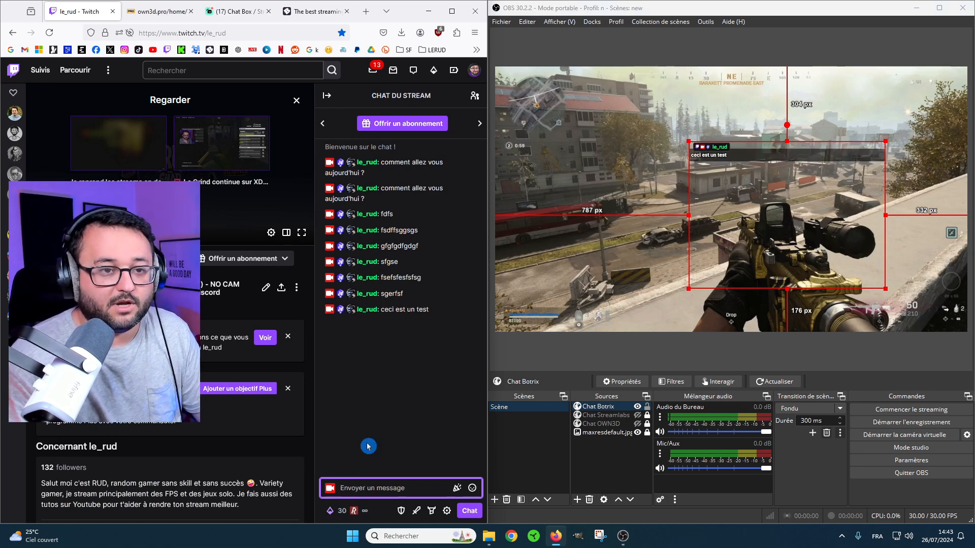
{"action": "mouse_move", "coordinate": [884, 289]}
{"action": "left_mouse_down"}
{"action": "mouse_move", "coordinate": [892, 304]}
{"action": "mouse_move", "coordinate": [872, 280]}
{"action": "left_mouse_up"}
{"action": "left_click_drag", "start_coordinate": [767, 216], "coordinate": [604, 228]}
Send "abonnez vous" in the Twitch chat and deselect the Chat Botrix source to check the overlay.
{"action": "left_click", "coordinate": [363, 488]}
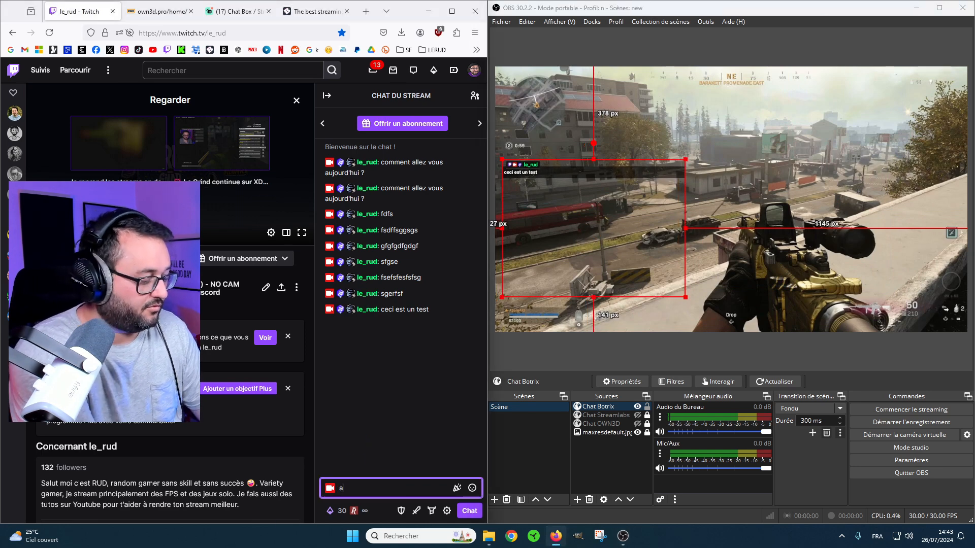
{"action": "key", "text": "Return"}
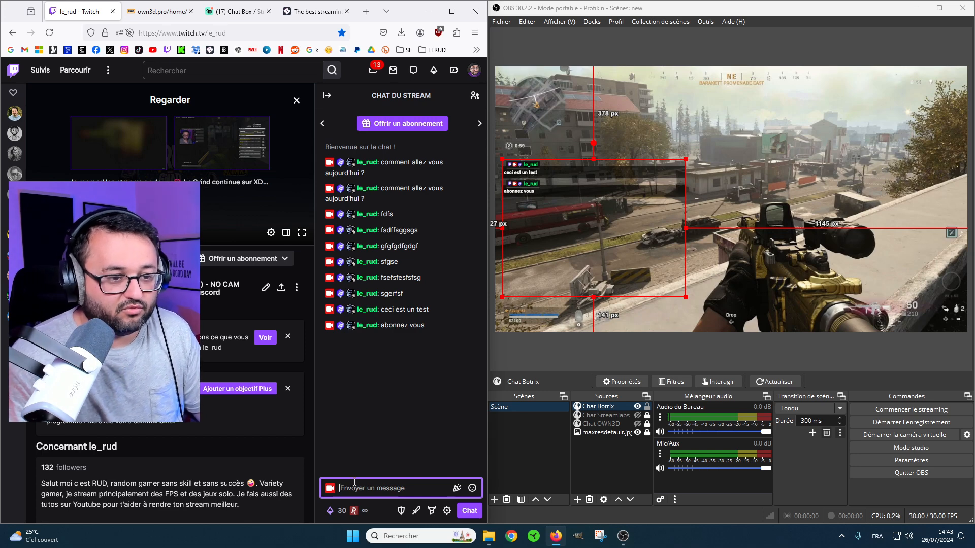
{"action": "left_click", "coordinate": [679, 356]}
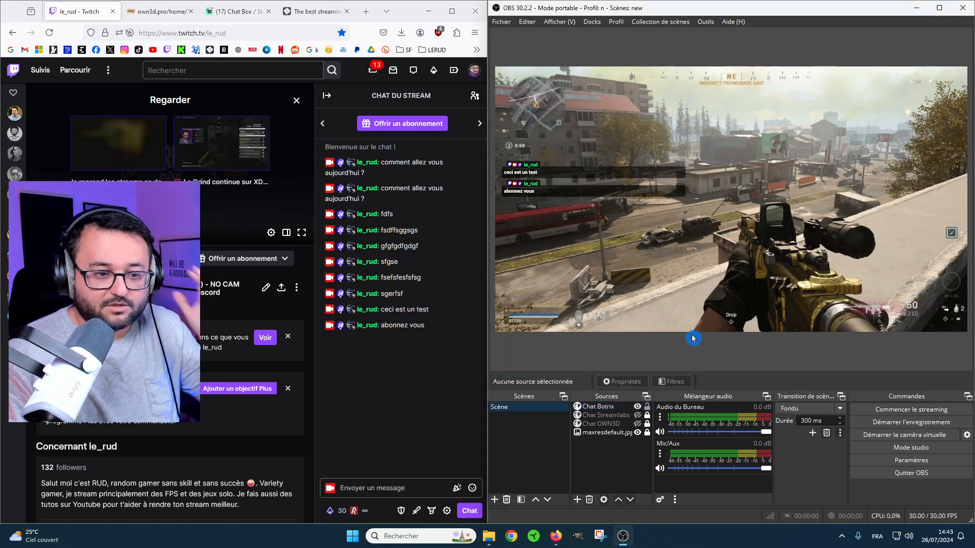